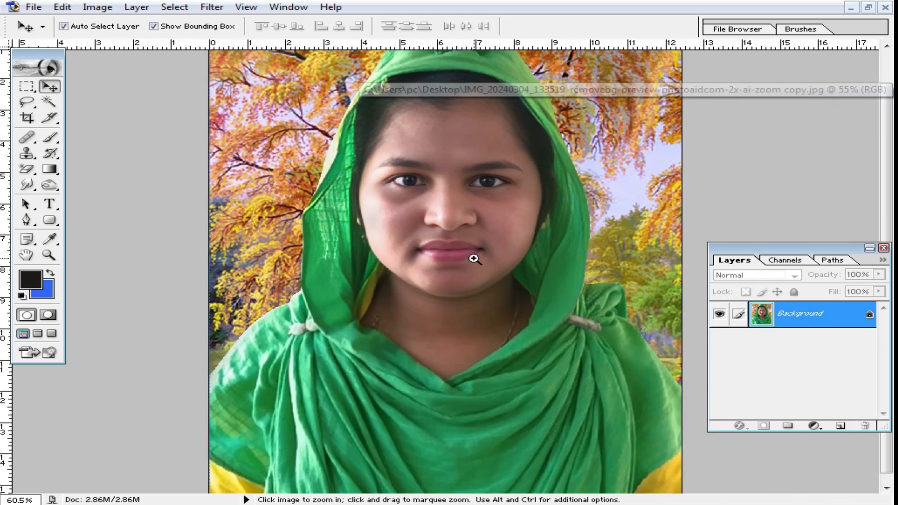
- Duplicate the Background layer of the portrait
left_click(462, 251, "ctrl")
left_click(453, 257, "ctrl")
left_click_drag(459, 307, 518, 50)
left_click_drag(451, 228, 511, 167)
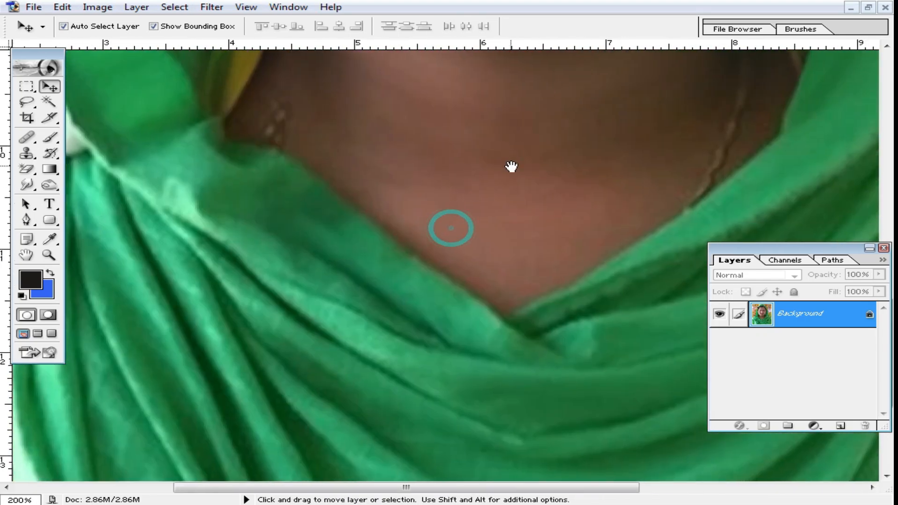
left_click_drag(505, 108, 493, 431)
left_click_drag(564, 108, 446, 333)
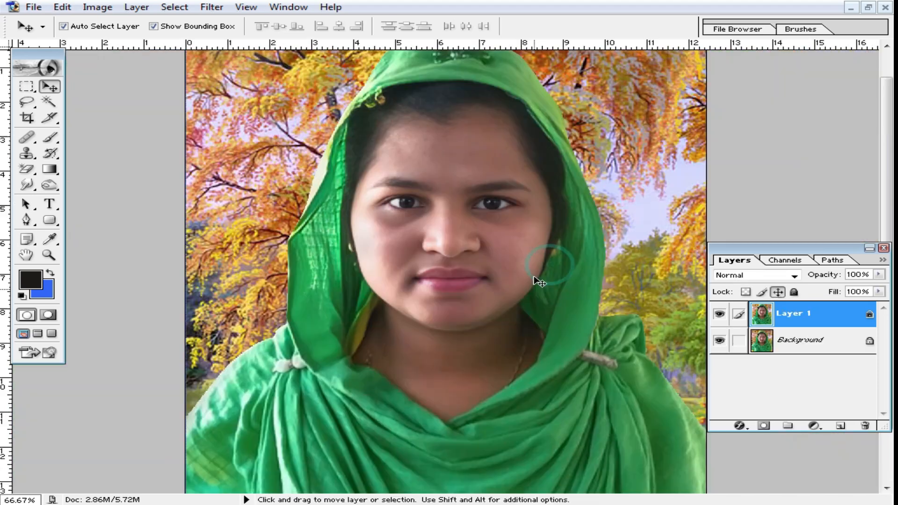
left_click(553, 263, "ctrl")
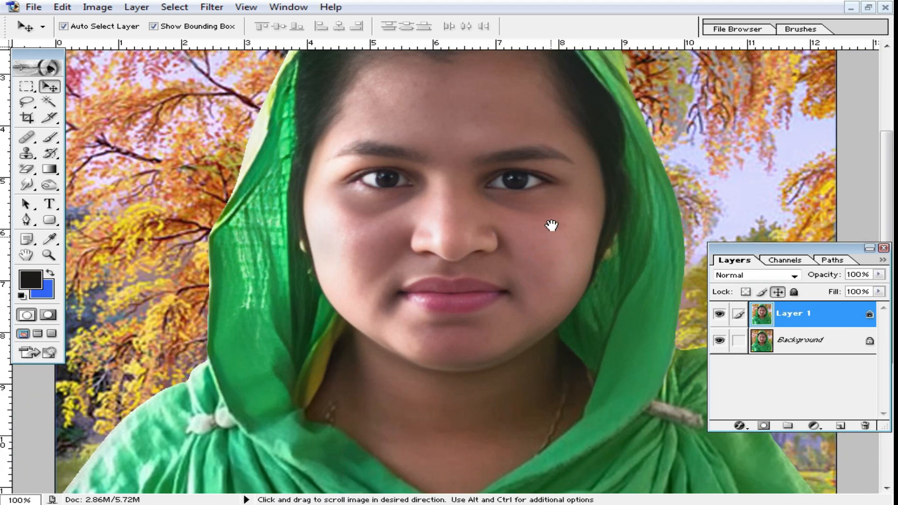
left_click_drag(560, 267, 560, 217)
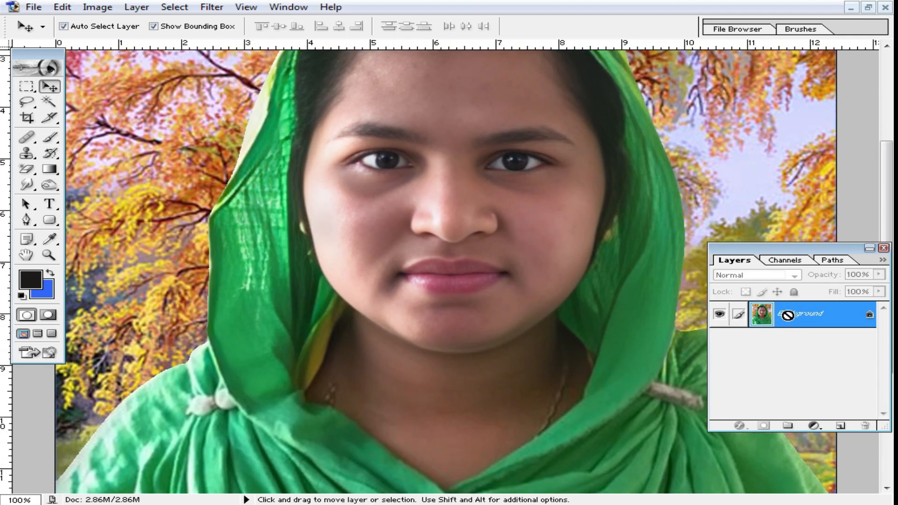
key("ctrl+j")
left_click(551, 266, "alt")
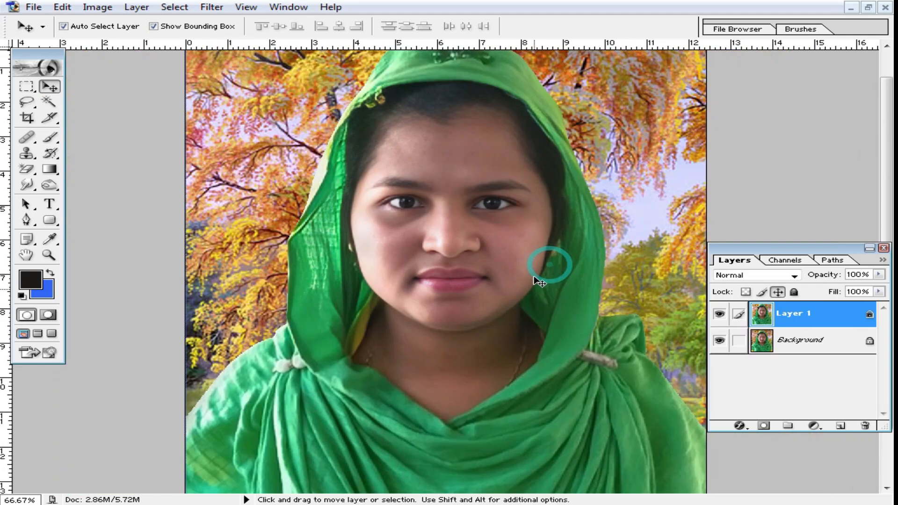
- Select the skin of the face and neck on Layer 1 with the Magic Wand
left_click(537, 291, "ctrl")
left_click(51, 102)
scroll(468, 160, "up", 5)
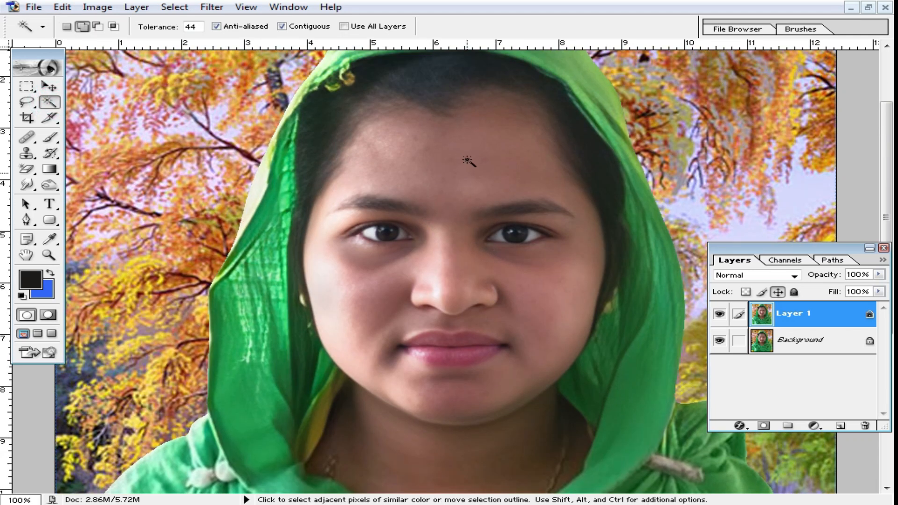
scroll(464, 181, "down", 1)
left_click(456, 146)
scroll(497, 403, "down", 2)
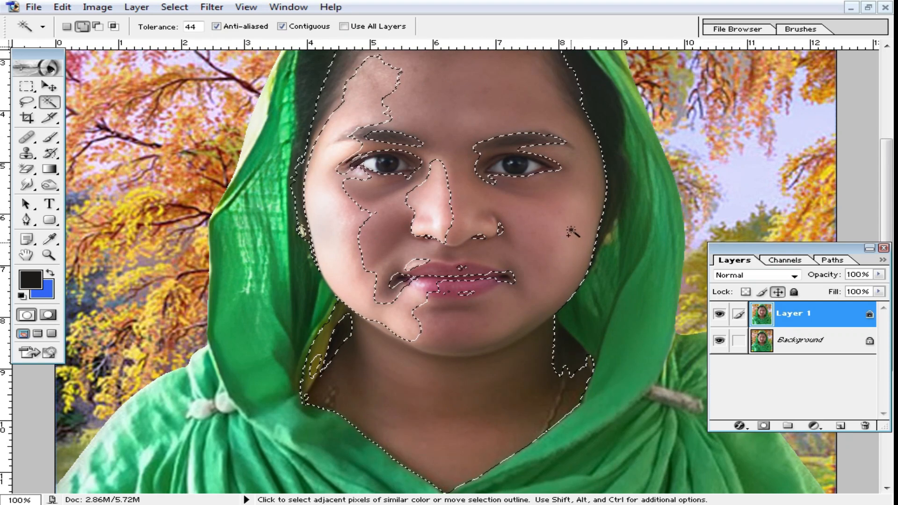
scroll(561, 230, "up", 2)
scroll(546, 229, "down", 2)
- Feather the skin selection with a radius of 50 pixels
right_click(519, 223)
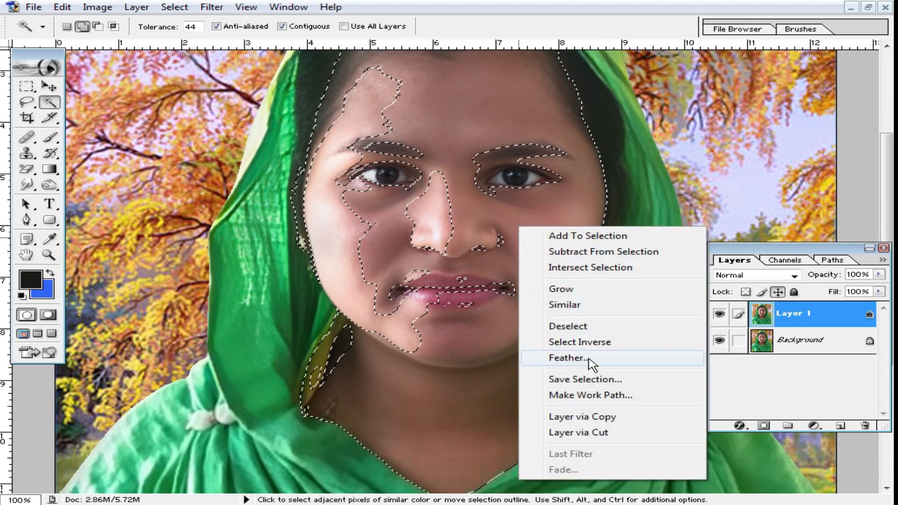
left_click(589, 358)
type("50")
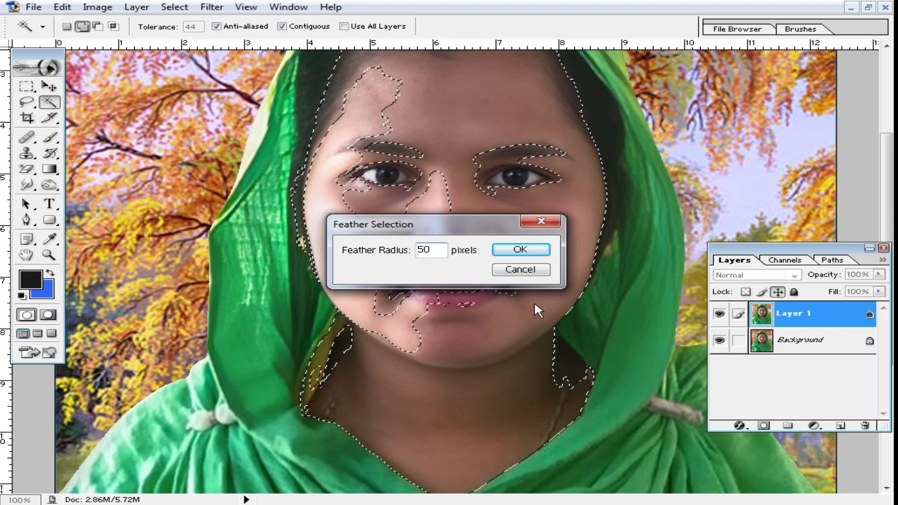
key("Return")
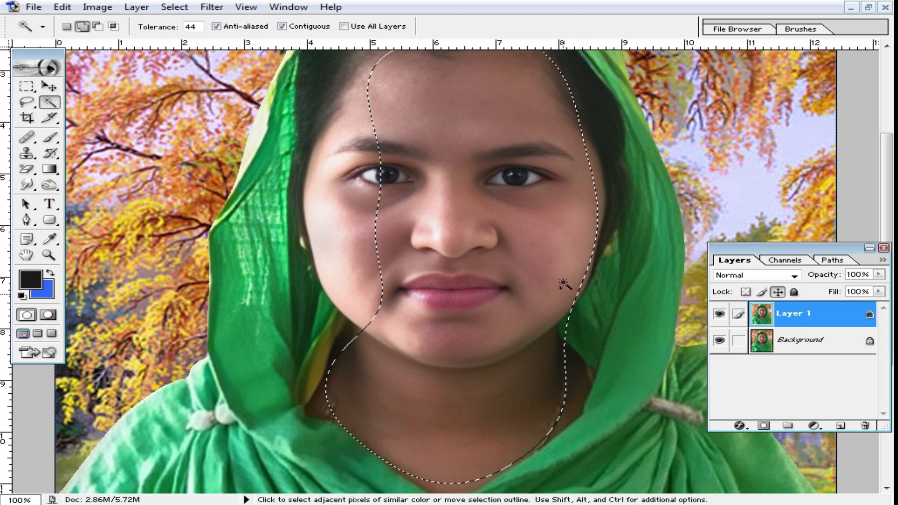
- Brighten the feathered skin selection with Levels, setting the RGB midtone input to 2.10
key("ctrl")
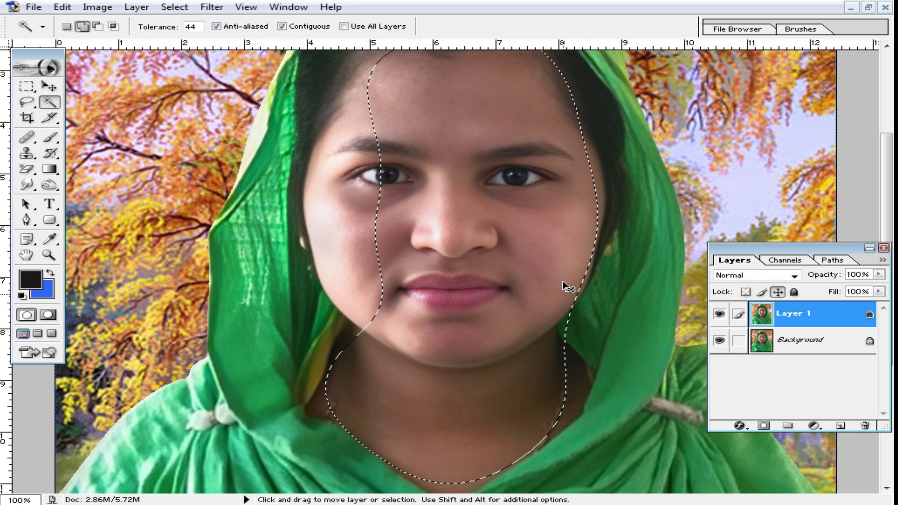
key("ctrl+l")
left_click_drag(682, 220, 751, 197)
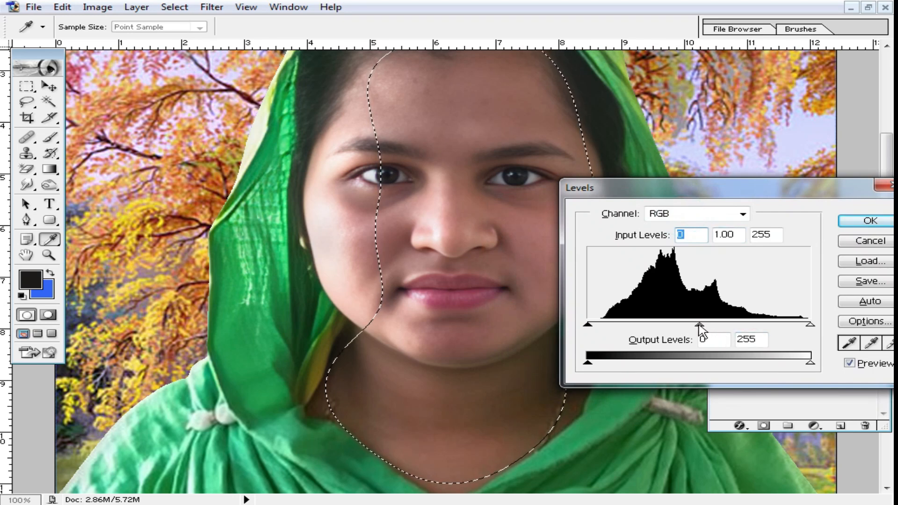
left_click_drag(699, 325, 661, 322)
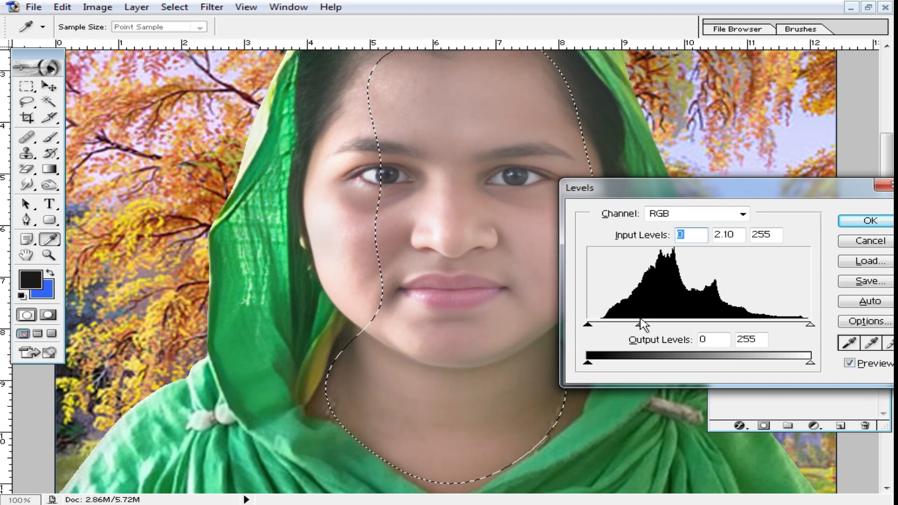
left_click(865, 226)
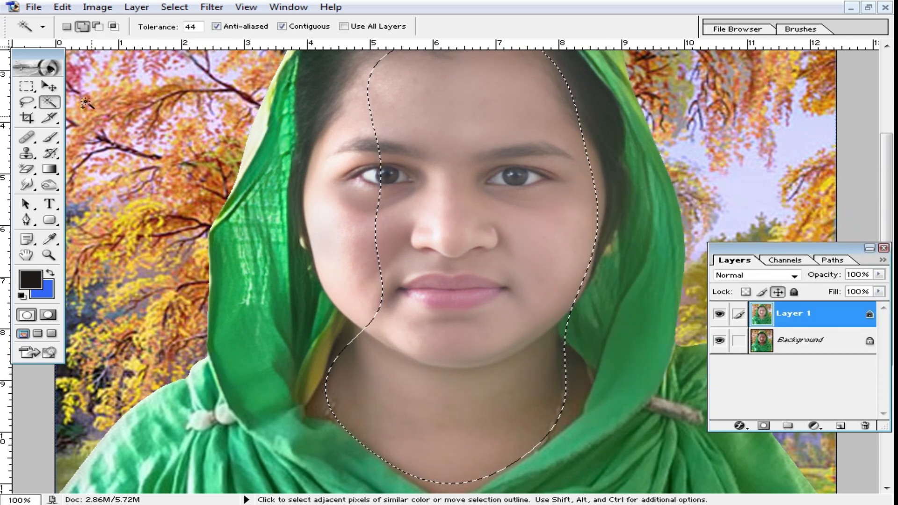
- Deselect to check the brightened face, and undo back to the unfeathered skin selection
left_click(27, 86)
key("ctrl+d")
left_click(514, 236, "ctrl")
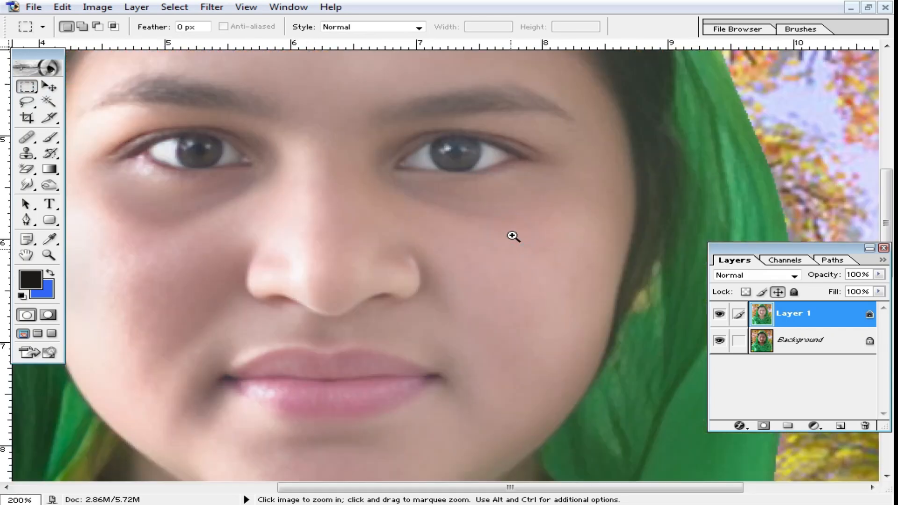
left_click_drag(376, 275, 535, 245)
left_click(523, 313, "alt")
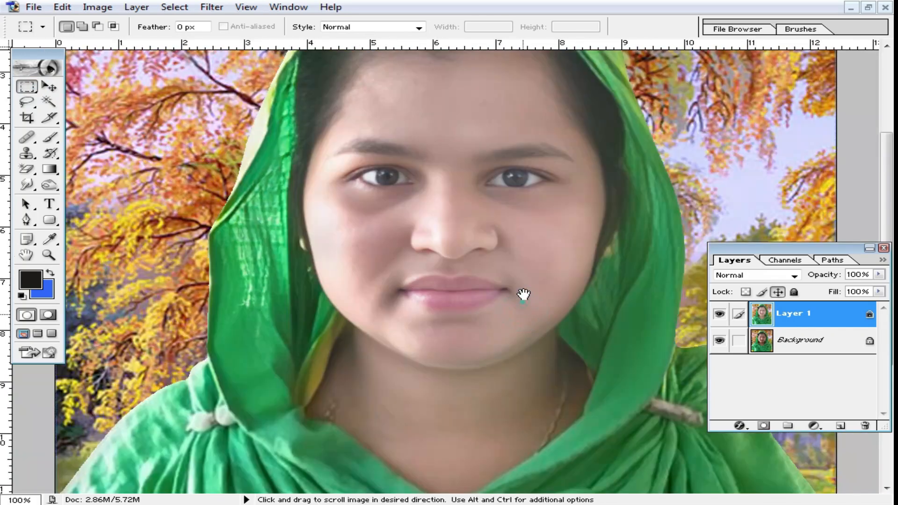
left_click_drag(524, 295, 523, 238)
scroll(496, 257, "up", 2)
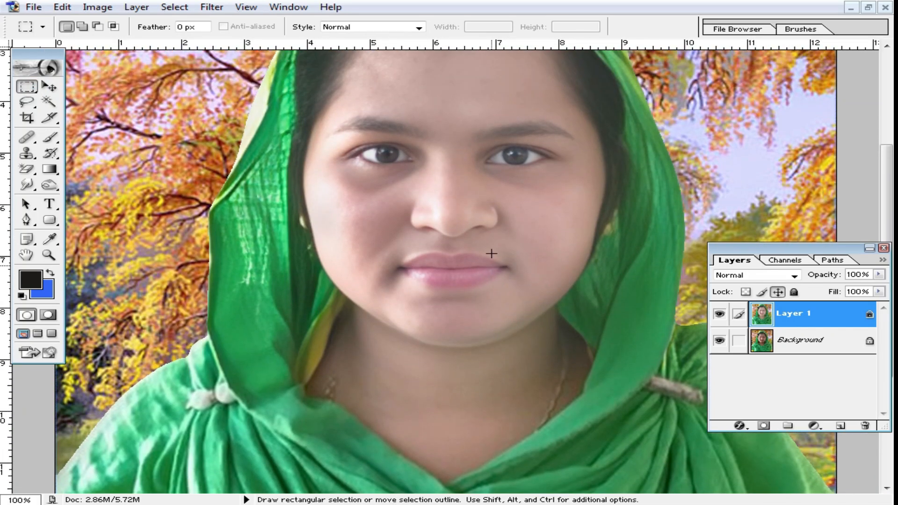
key("ctrl+alt+z")
key("ctrl+alt+z")
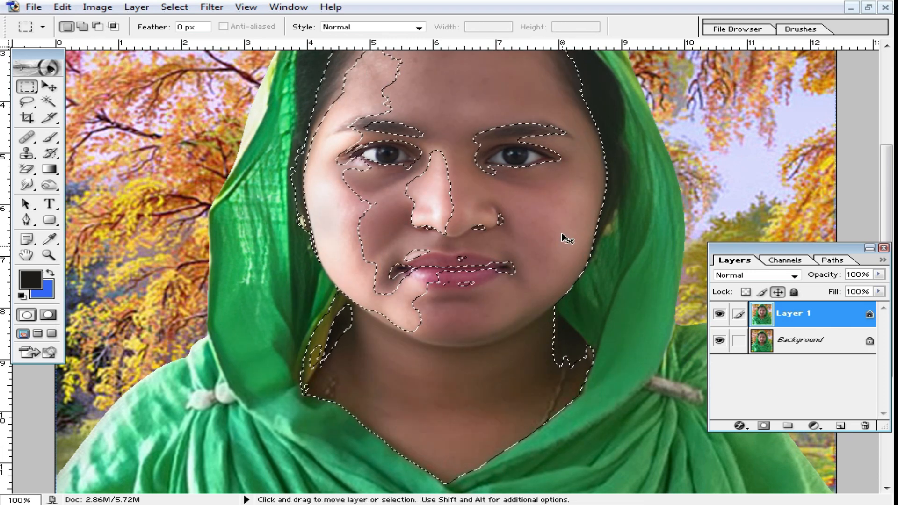
- Brighten the unfeathered skin selection by raising the Levels midtones, and deselect it
key("ctrl+l")
left_click_drag(700, 325, 633, 324)
left_click(889, 223)
key("m")
key("ctrl+d")
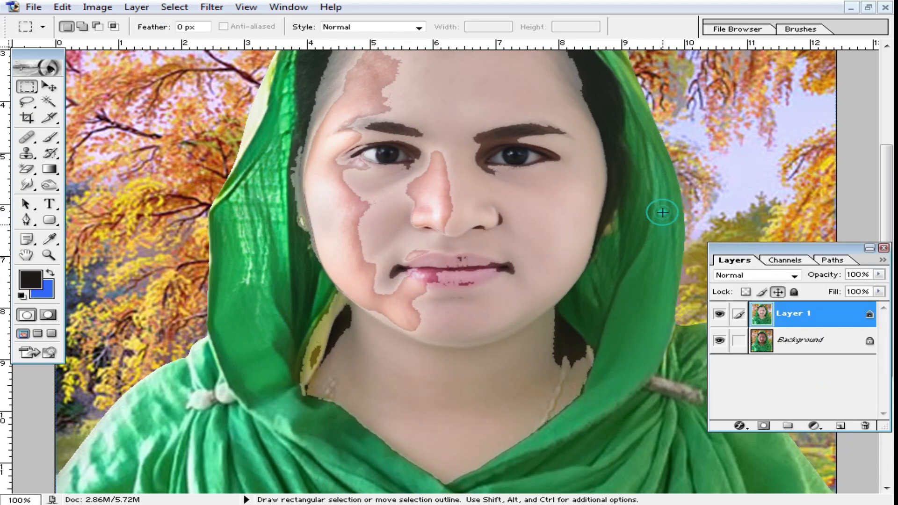
- Undo the deselection and the Levels adjustment made on the unfeathered skin selection
left_click(465, 240, "ctrl")
scroll(435, 208, "up", 5)
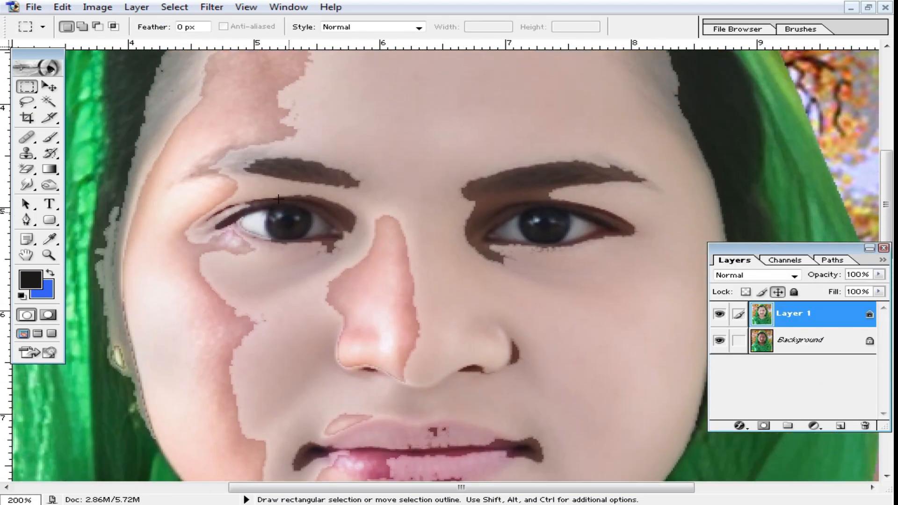
scroll(239, 254, "down", 2)
scroll(484, 224, "down", 2)
scroll(492, 224, "up", 2)
key("ctrl+alt+z")
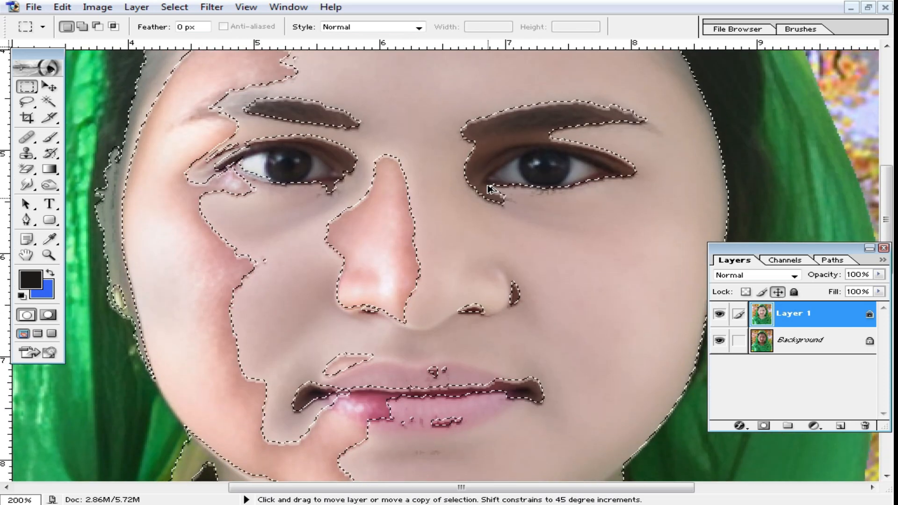
key("ctrl+alt+z")
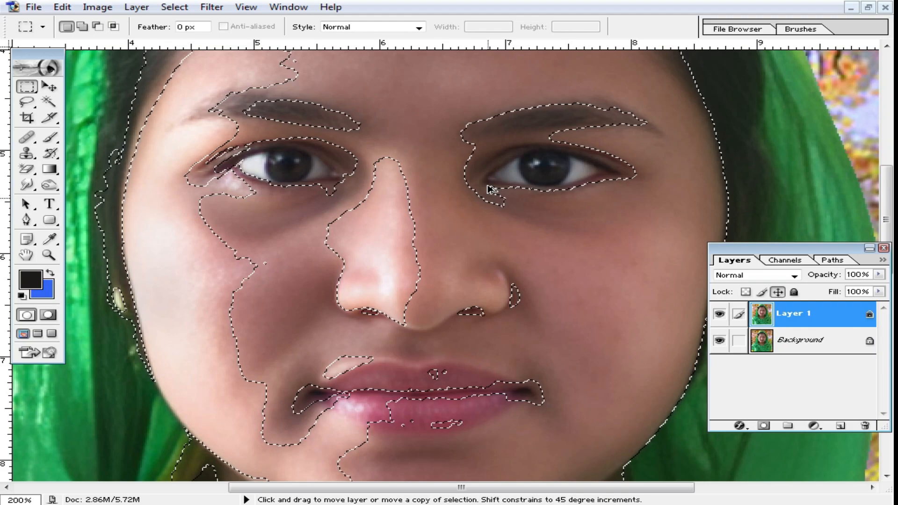
- Apply a 50-pixel feather to the restored face and neck selection
right_click(418, 137)
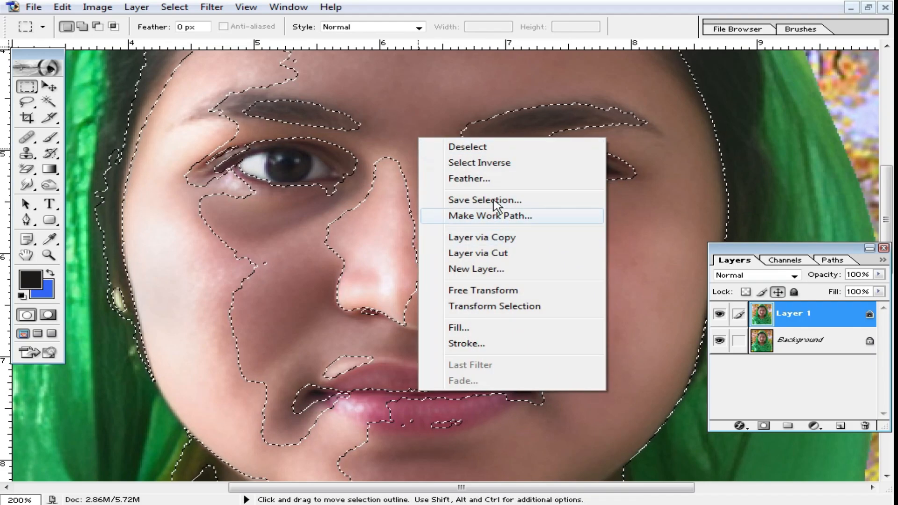
left_click(514, 179)
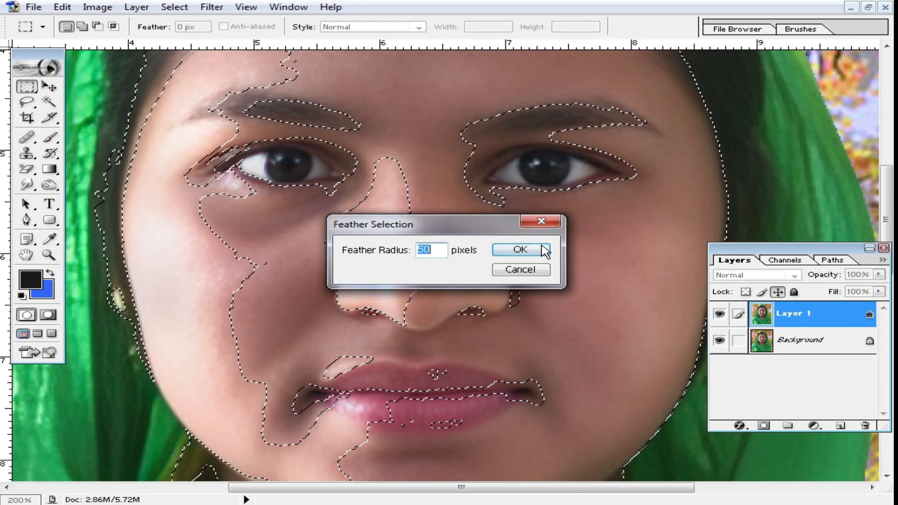
left_click(543, 250)
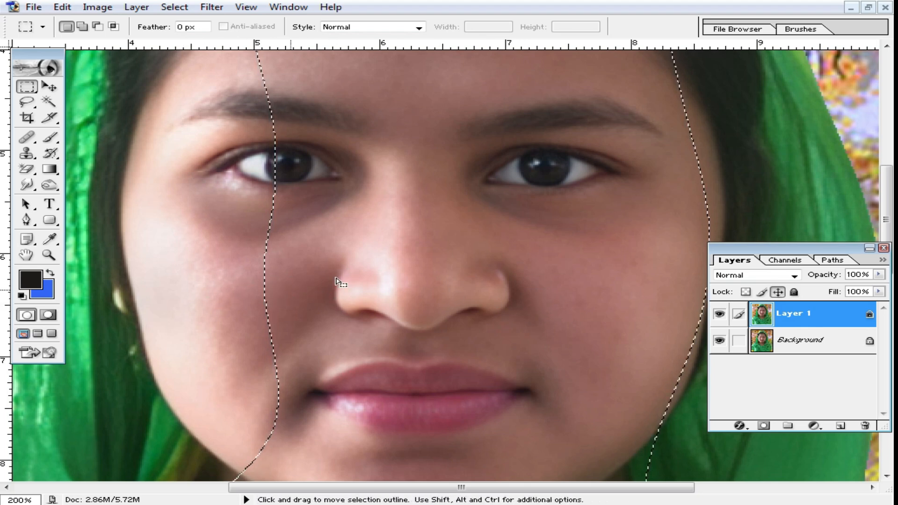
- Set the RGB midtone input to 1.94 in Levels for the feathered skin area, and clear the selection
key("ctrl")
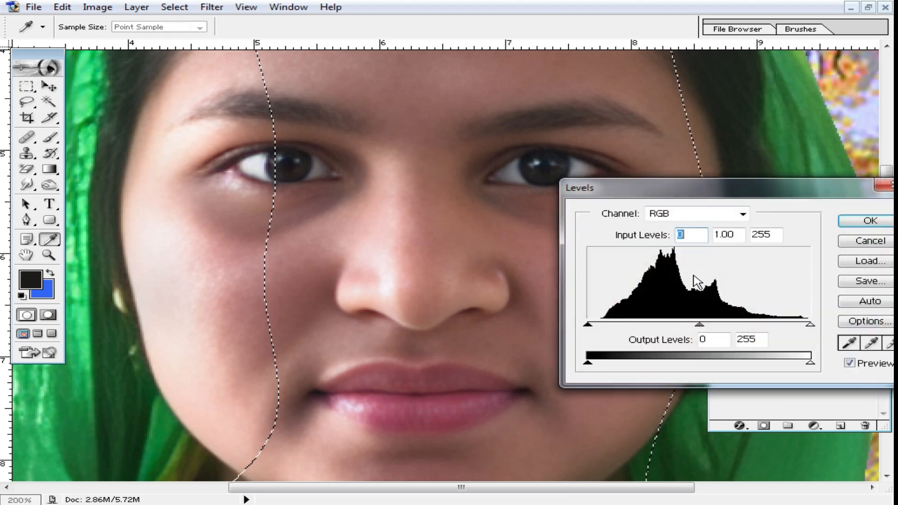
left_click_drag(700, 326, 668, 327)
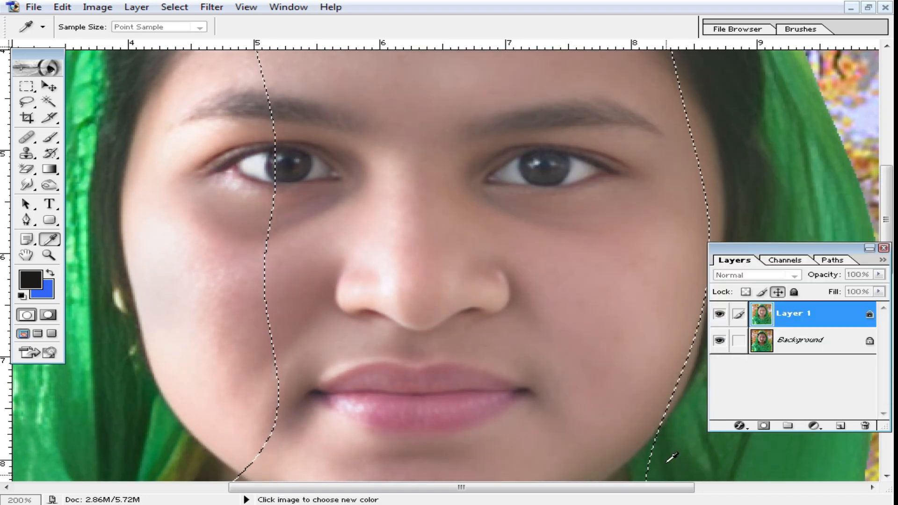
left_click(690, 370)
left_click_drag(659, 327, 646, 326)
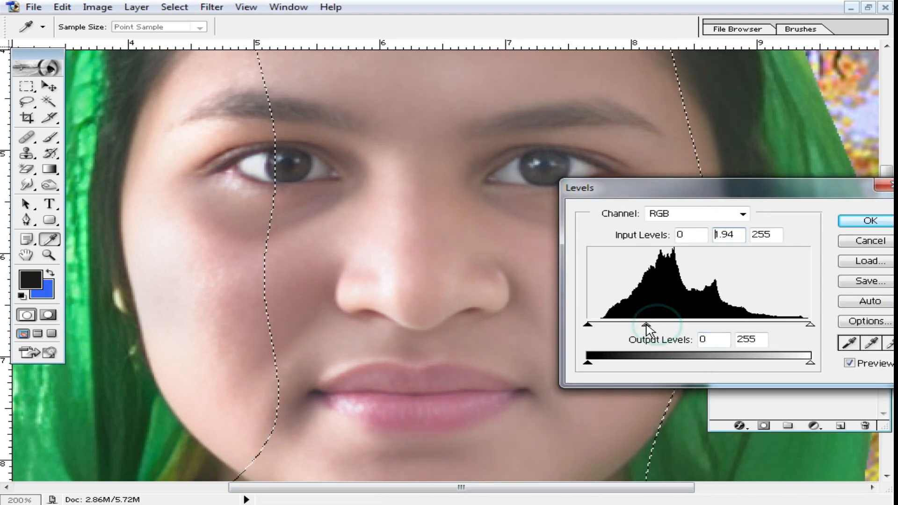
left_click(870, 221)
left_click(542, 220)
- Examine the brightened skin around the forehead, eyes, cheeks and lips, up close and at full view
left_click(547, 294, "alt")
left_click(511, 311, "alt")
left_click(477, 238)
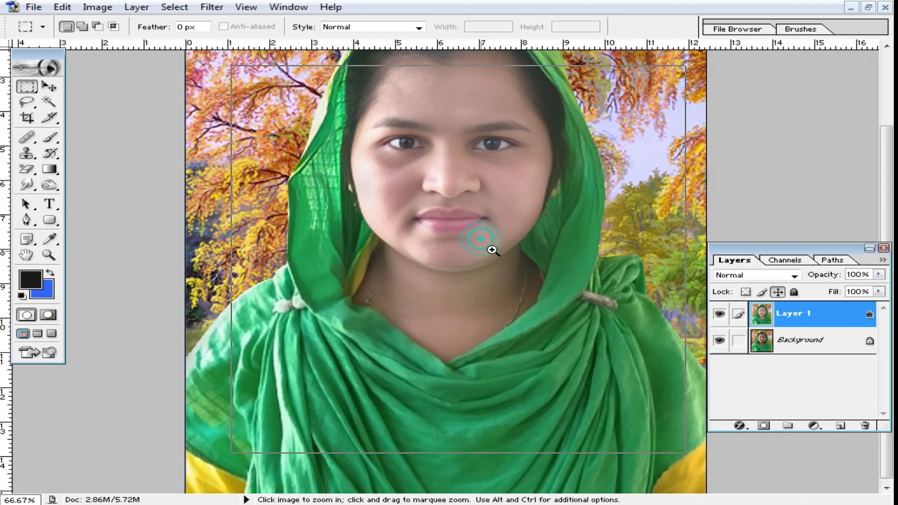
left_click(492, 262)
left_click_drag(496, 193, 622, 448)
left_click_drag(584, 251, 541, 262)
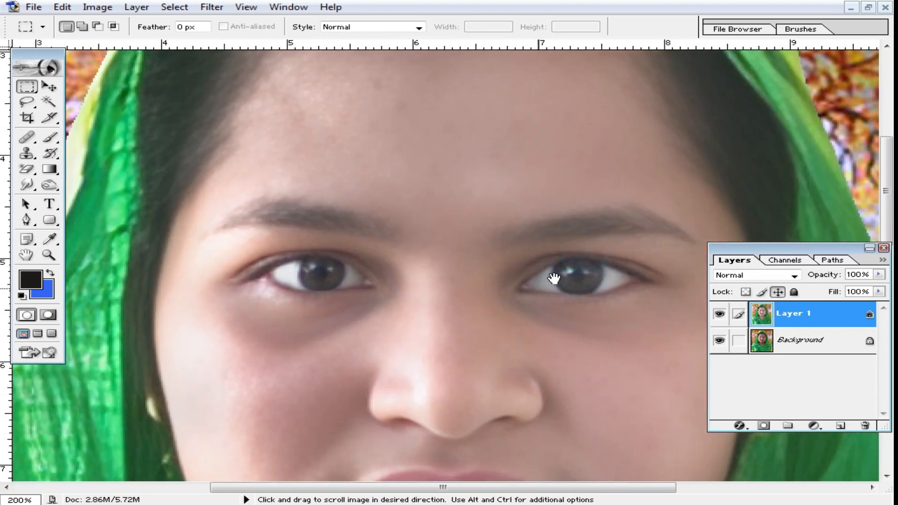
left_click_drag(565, 353, 526, 206)
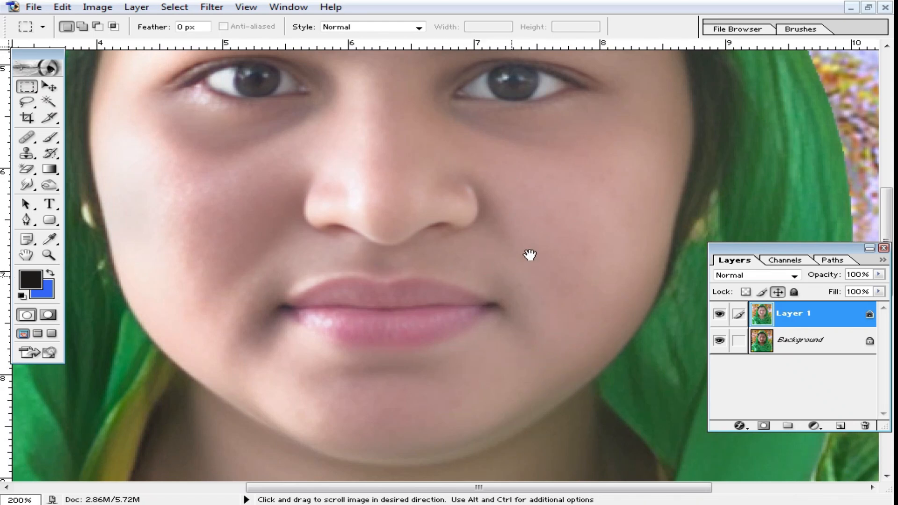
left_click(475, 256, "alt")
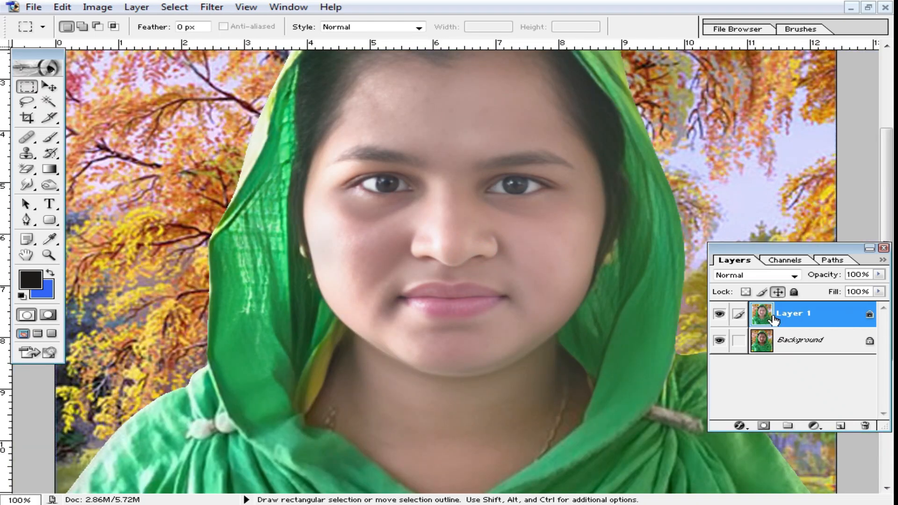
- Duplicate the brightened Layer 1
key("ctrl+j")
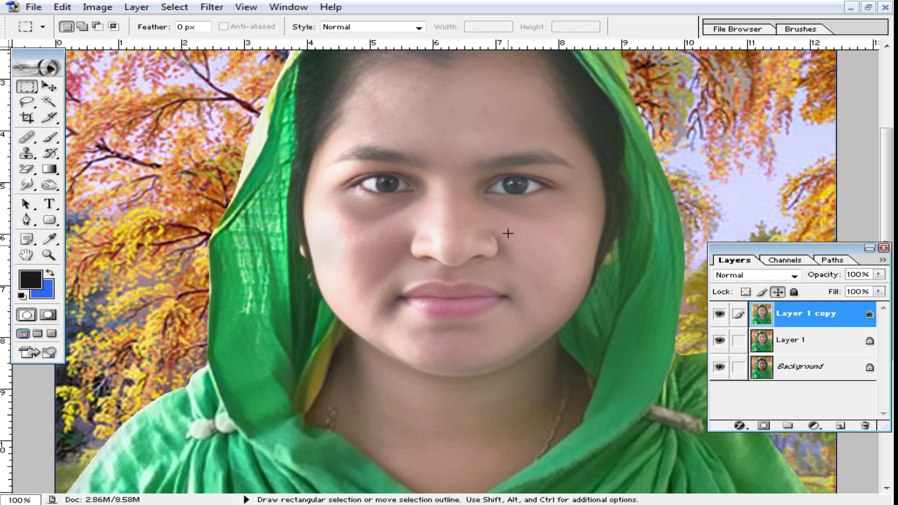
scroll(510, 231, "down", 2)
left_click(484, 229, "ctrl")
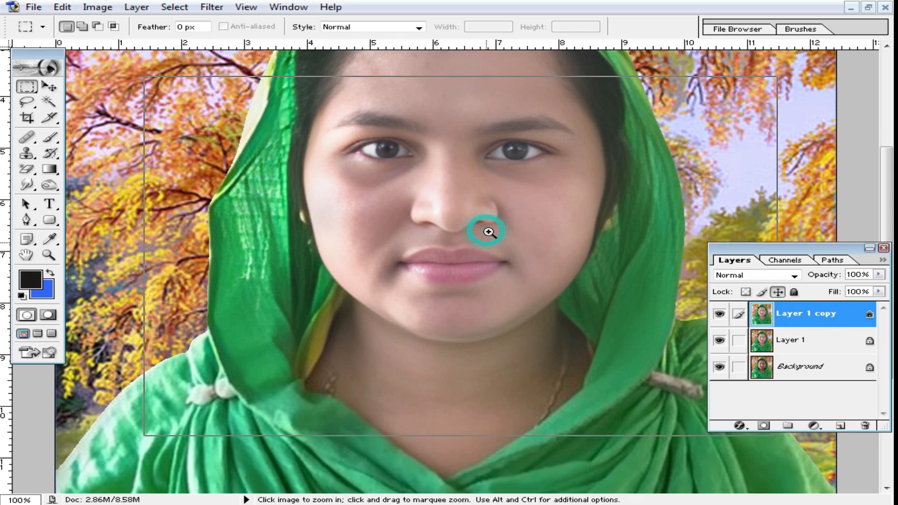
left_click(481, 240, "alt")
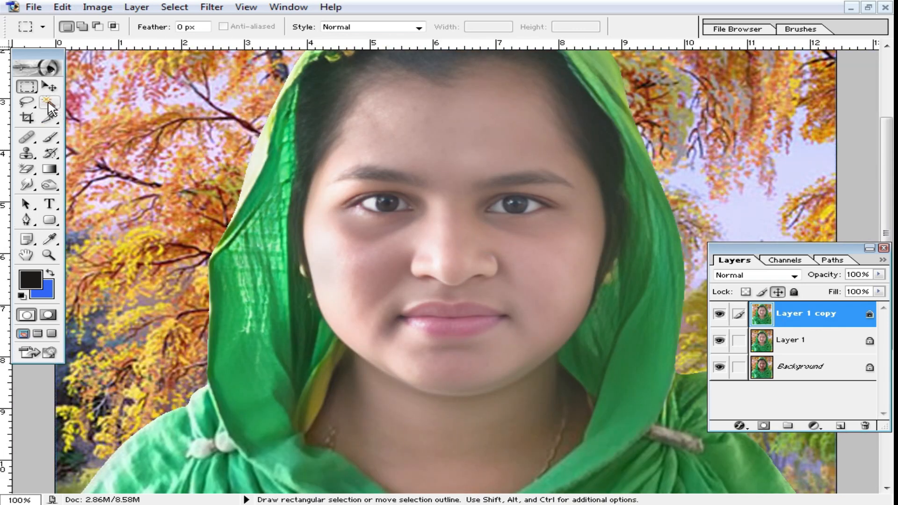
- Select the face and neck skin on Layer 1 copy with the Magic Wand at tolerance 44 and feather the selection
left_click(49, 103)
left_click(491, 141)
left_click(517, 137)
scroll(546, 315, "down", 3)
left_click(501, 371)
left_click(556, 357)
scroll(558, 255, "up", 1)
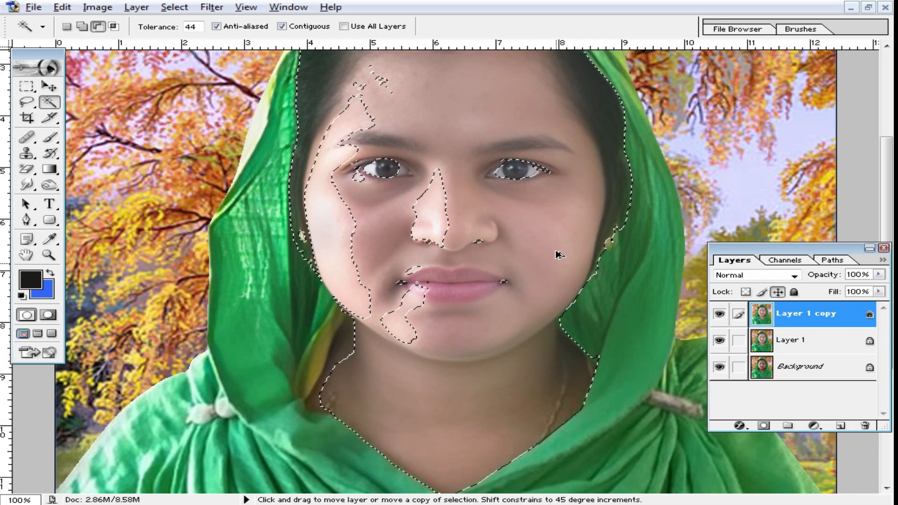
key("ctrl+alt+d")
left_click(536, 253)
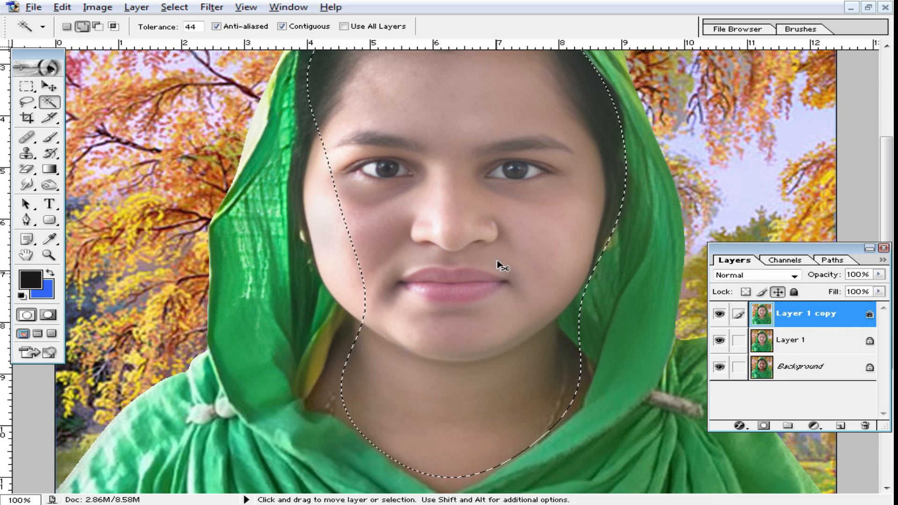
- Brighten the feathered skin area in Curves by mapping RGB input 106 to output 144, and clear the selection
key("ctrl+m")
left_click_drag(580, 358, 571, 348)
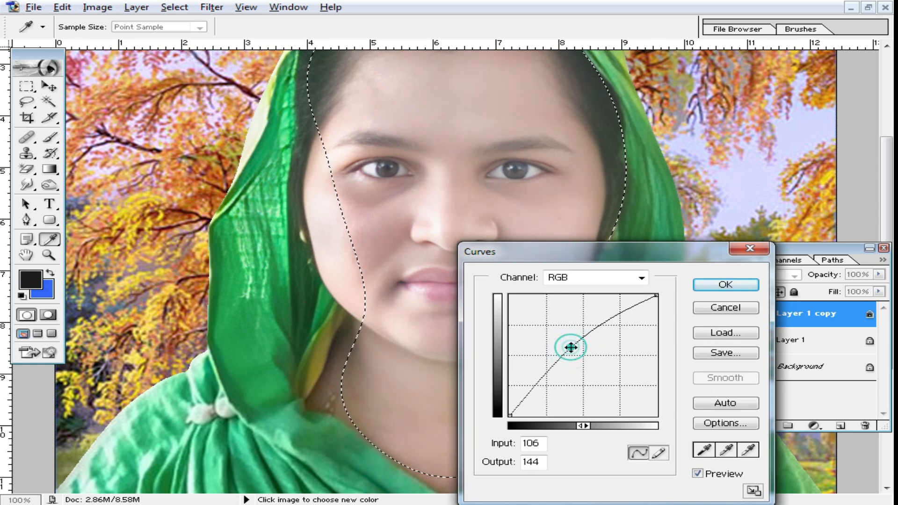
left_click(725, 285)
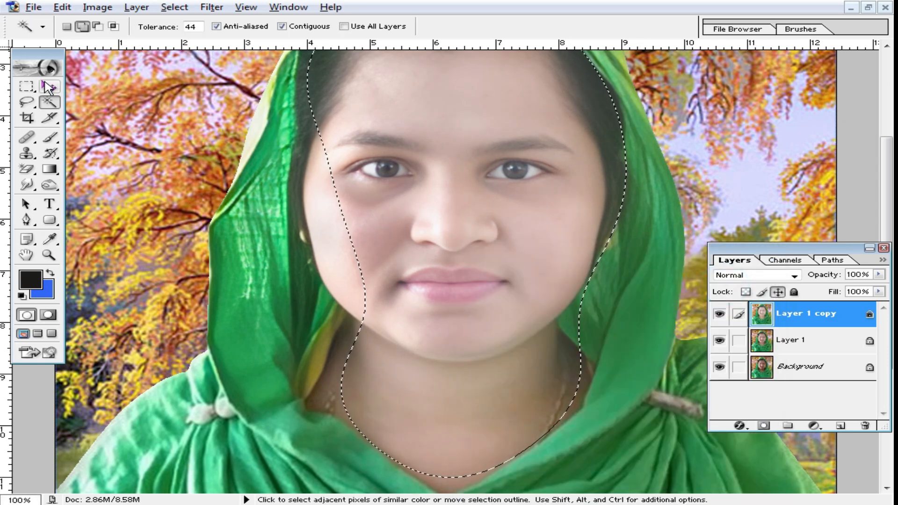
left_click(27, 86)
key("ctrl+d")
- Merge Layer 1 copy down into Layer 1
left_click(475, 245, "ctrl")
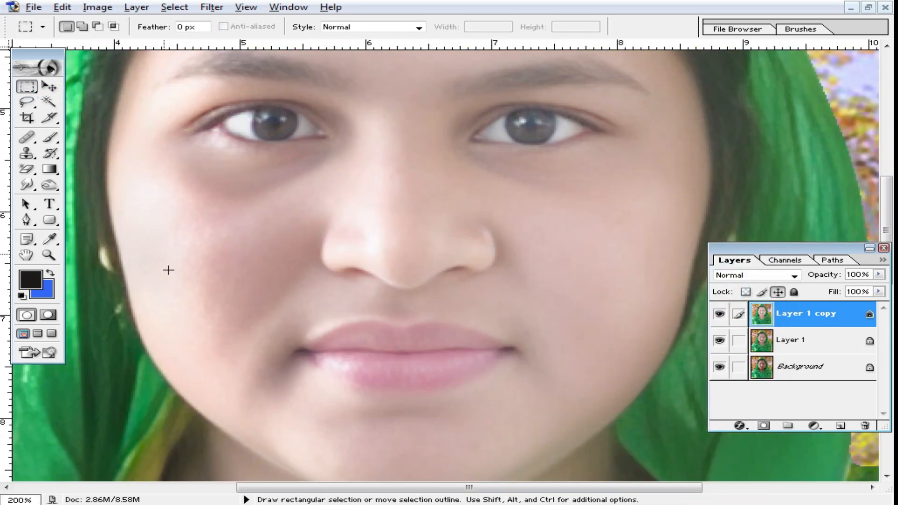
left_click(518, 213, "ctrl+alt")
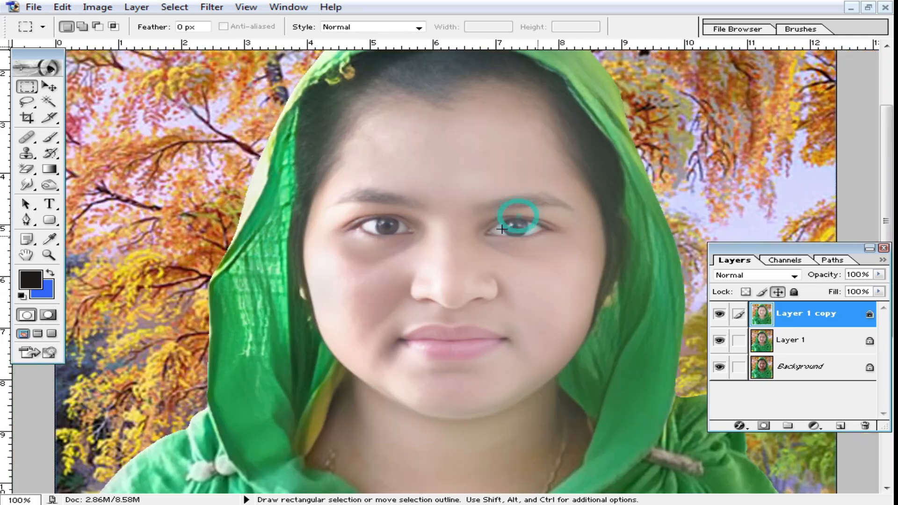
scroll(548, 306, "down", 4)
scroll(516, 301, "up", 2)
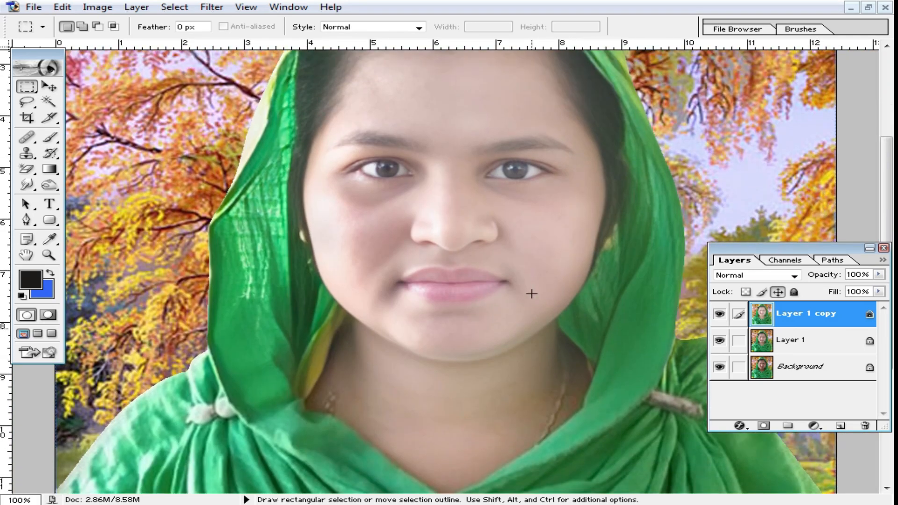
scroll(514, 267, "down", 2)
scroll(562, 252, "up", 1)
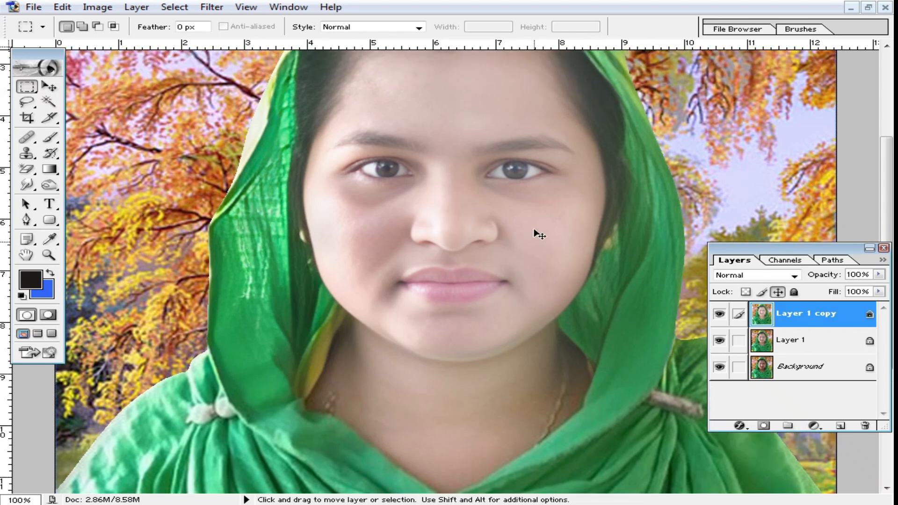
key("ctrl+e")
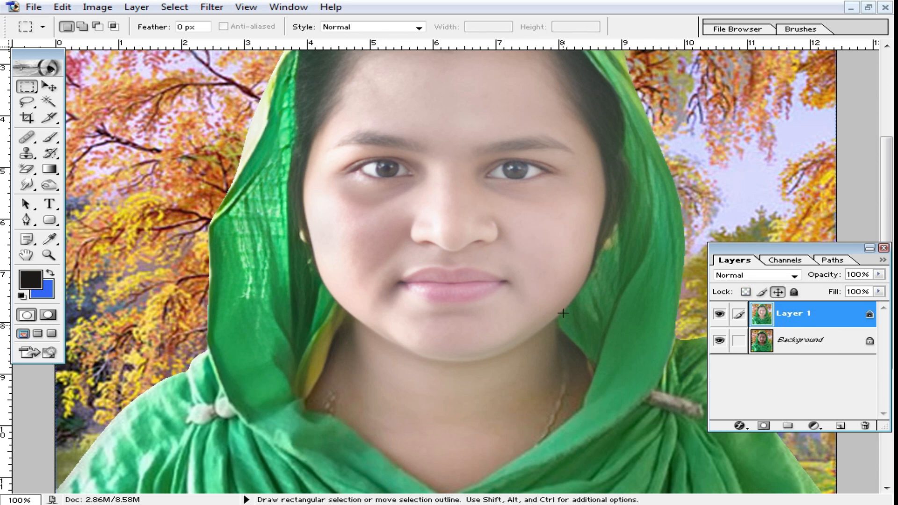
- Set up the Brush with a 61 px diameter, 22% opacity and a skin tone sampled from the neck
scroll(517, 308, "down", 5)
left_click(501, 310, "ctrl")
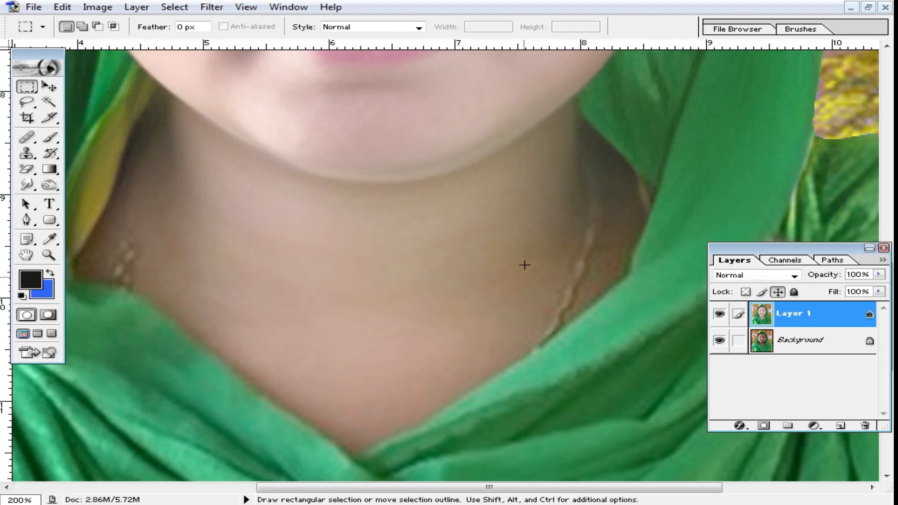
left_click(53, 140)
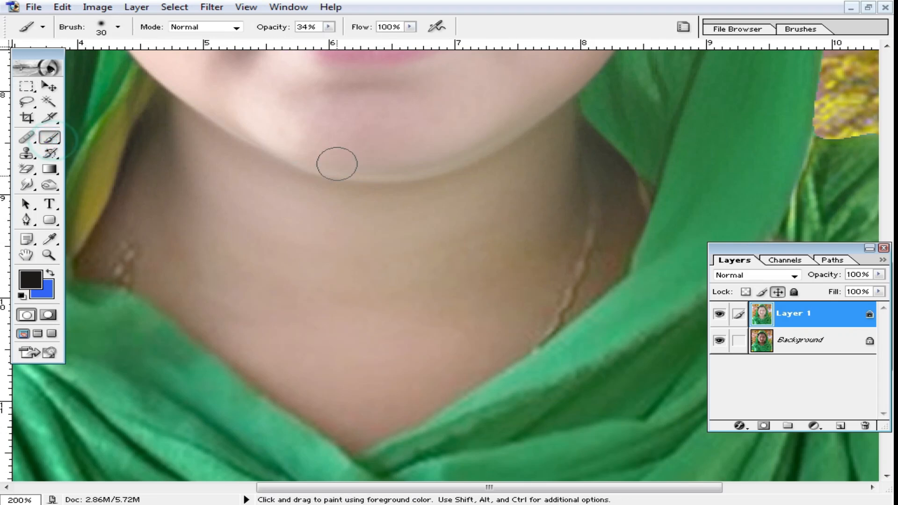
right_click(369, 163)
left_click(336, 309, "alt")
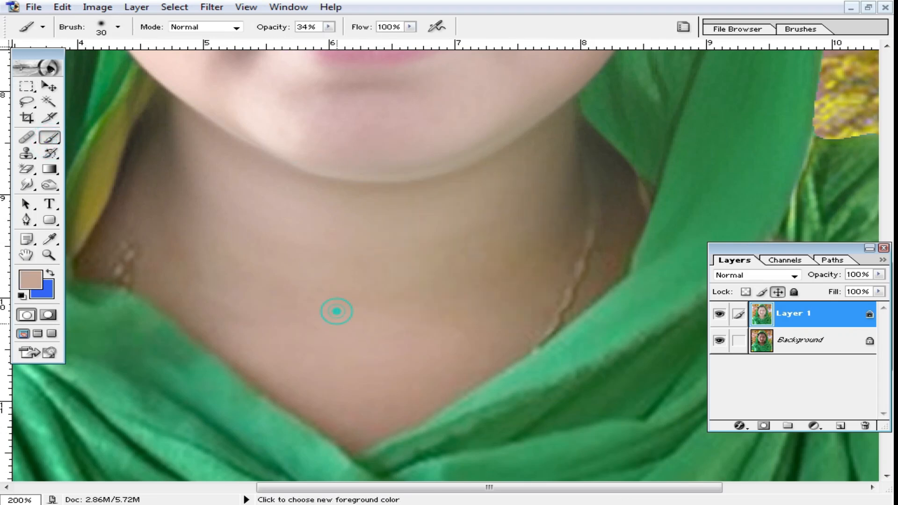
right_click(361, 287)
left_click_drag(400, 315, 427, 314)
key("Return")
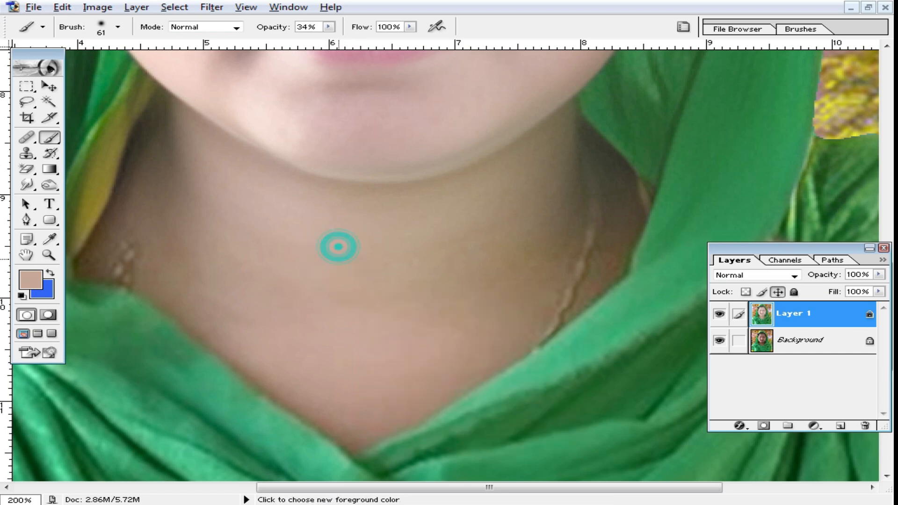
left_click(330, 27)
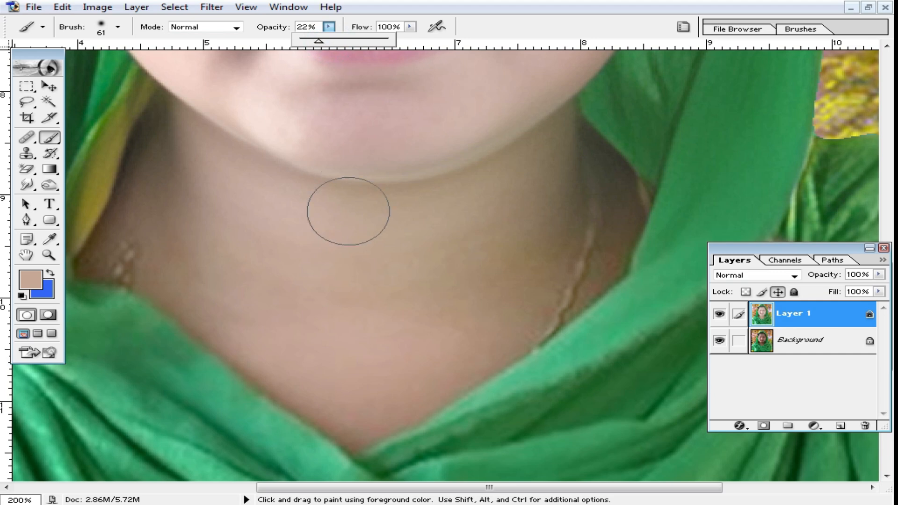
left_click(325, 243, "alt")
left_click(340, 233, "alt")
- Paint the sampled skin tone over the darker and uneven areas of the neck
left_click_drag(555, 167, 521, 269)
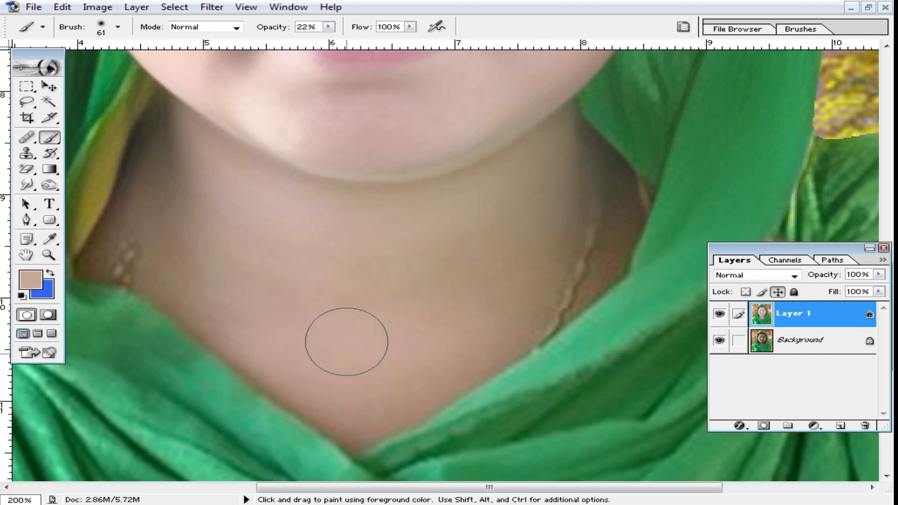
mouse_move(544, 181)
left_mouse_down()
mouse_move(471, 310)
mouse_move(608, 207)
mouse_move(458, 310)
mouse_move(535, 164)
left_mouse_up()
left_click_drag(264, 274, 374, 300)
mouse_move(281, 257)
left_mouse_down()
mouse_move(287, 318)
mouse_move(275, 232)
mouse_move(291, 154)
mouse_move(309, 265)
left_mouse_up()
left_click_drag(455, 433, 580, 327)
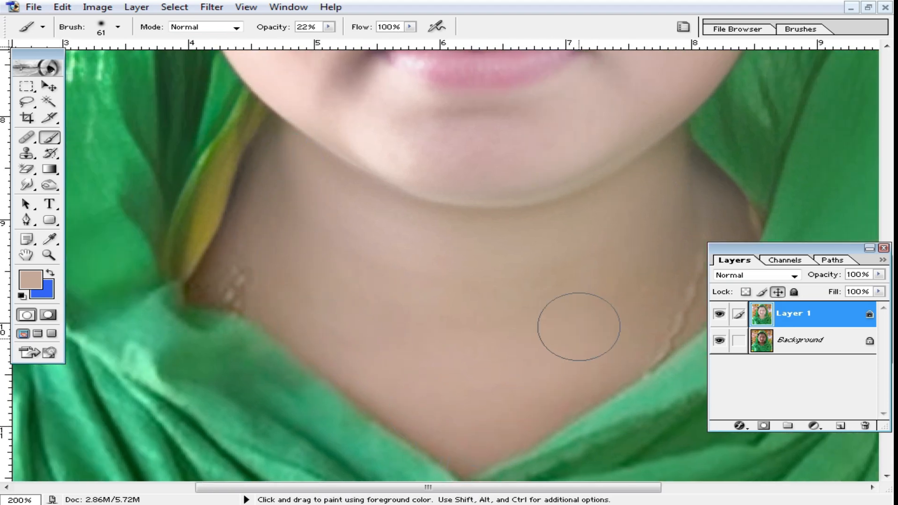
- Reduce the brush to 37 px, sample the cheek's skin tone and paint over the shaded cheek beside the nose
key("ctrl+alt+0")
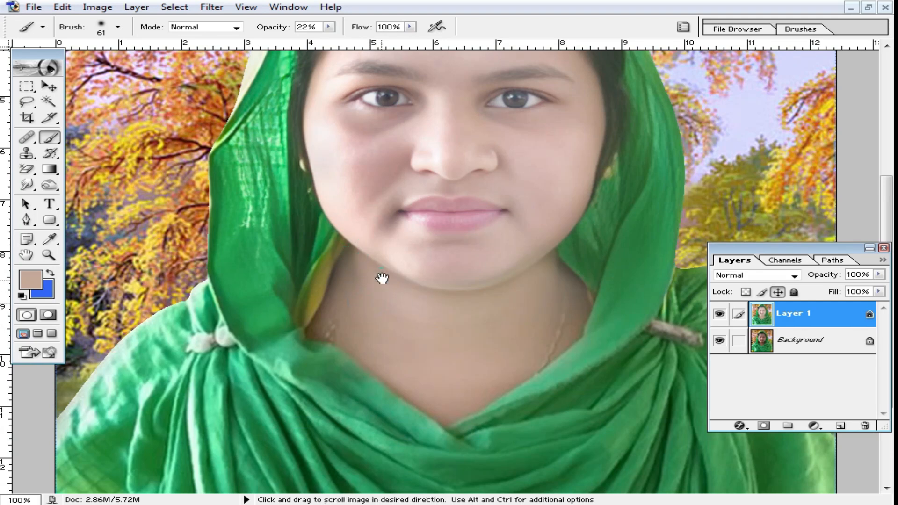
right_click(413, 256)
left_click(475, 285)
left_click(409, 245, "ctrl")
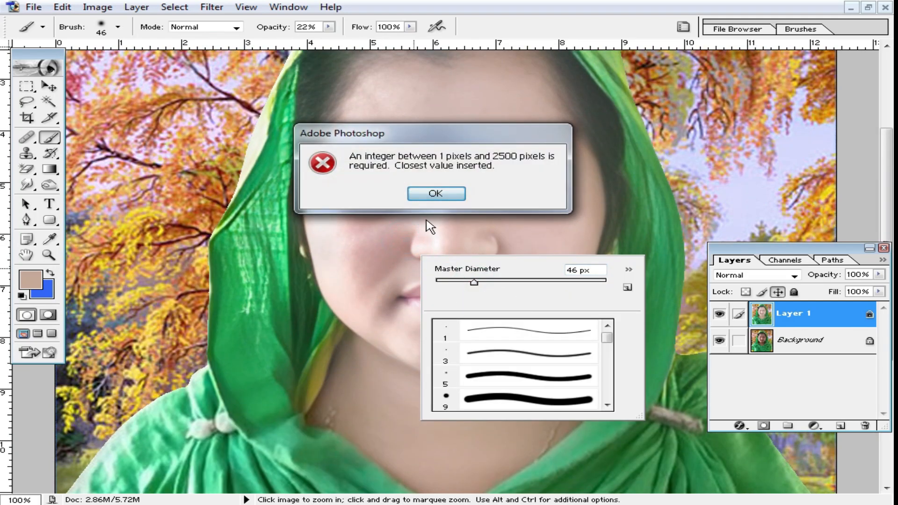
left_click(428, 192)
left_click(462, 259, "ctrl")
left_click_drag(342, 297, 407, 296)
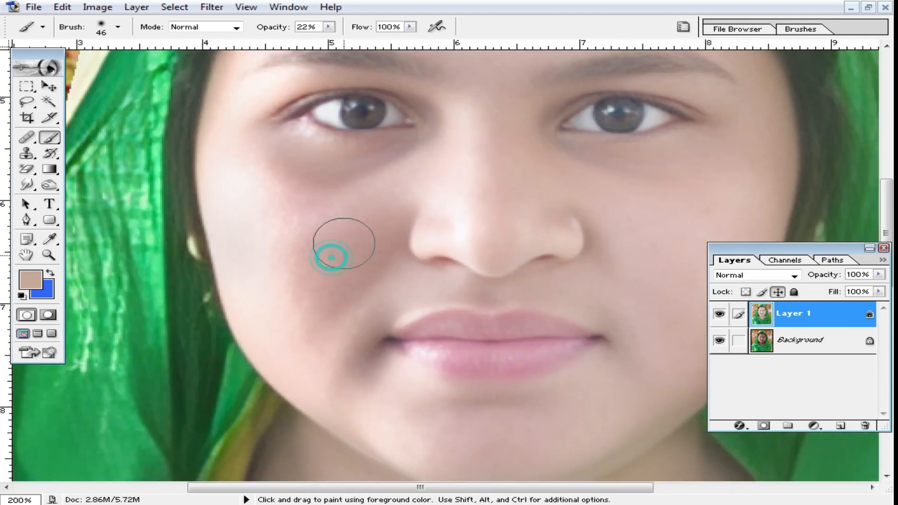
right_click(356, 222)
left_click(402, 251)
left_click(376, 197, "alt")
left_click_drag(361, 221, 354, 285)
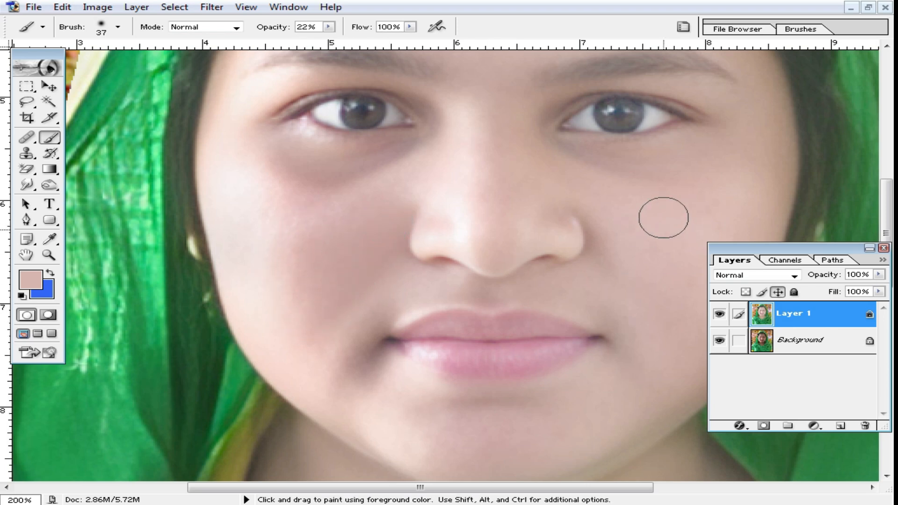
- Sample a lighter skin tone from the brighter cheek and paint over the dark circles under both eyes
left_click(713, 220, "alt")
left_click(719, 211)
left_click(721, 208)
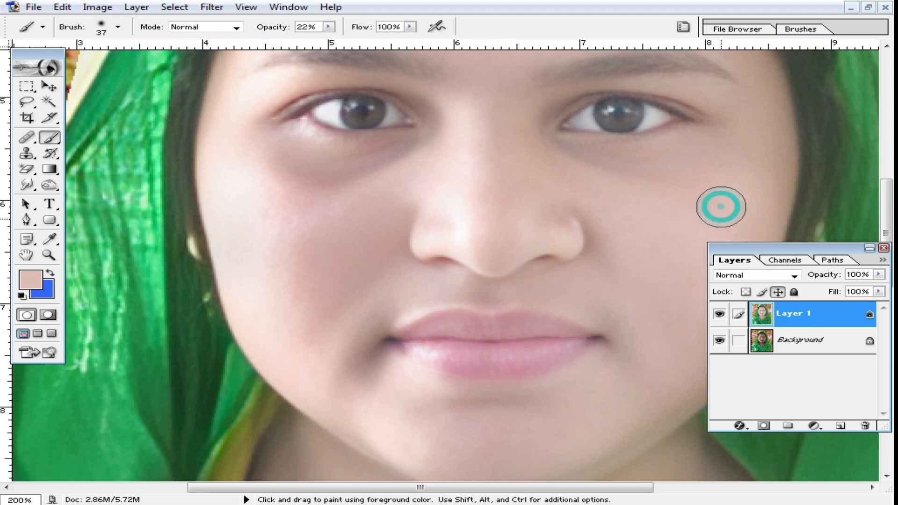
left_click_drag(261, 158, 371, 172)
left_click_drag(290, 175, 364, 176)
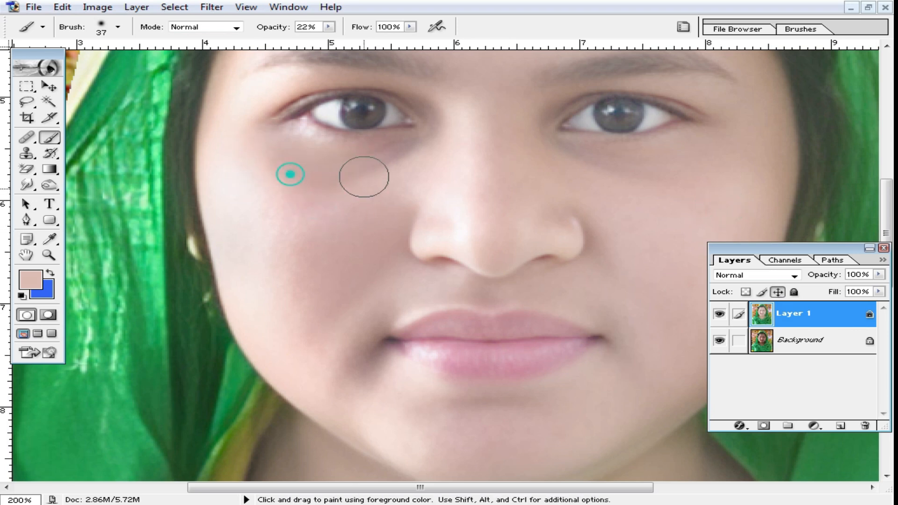
left_click_drag(539, 142, 576, 143)
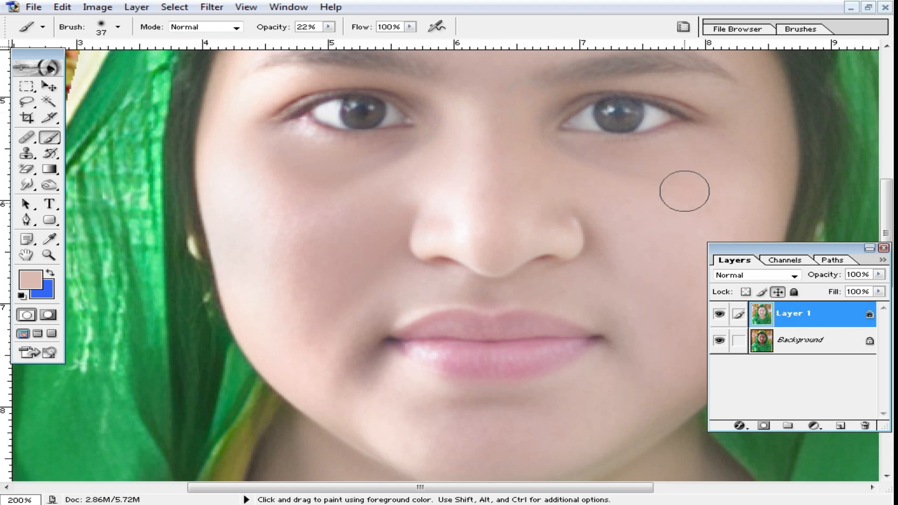
- Paint the light skin tone over the shadow at the mouth corner and the darker cheek
left_click_drag(380, 348, 340, 345)
left_click_drag(387, 239, 372, 319)
mouse_move(334, 279)
left_mouse_down()
mouse_move(380, 256)
mouse_move(284, 255)
mouse_move(384, 250)
left_mouse_up()
mouse_move(497, 207)
left_mouse_down()
mouse_move(497, 305)
mouse_move(517, 242)
left_mouse_up()
left_click(453, 252)
left_click(493, 213, "alt")
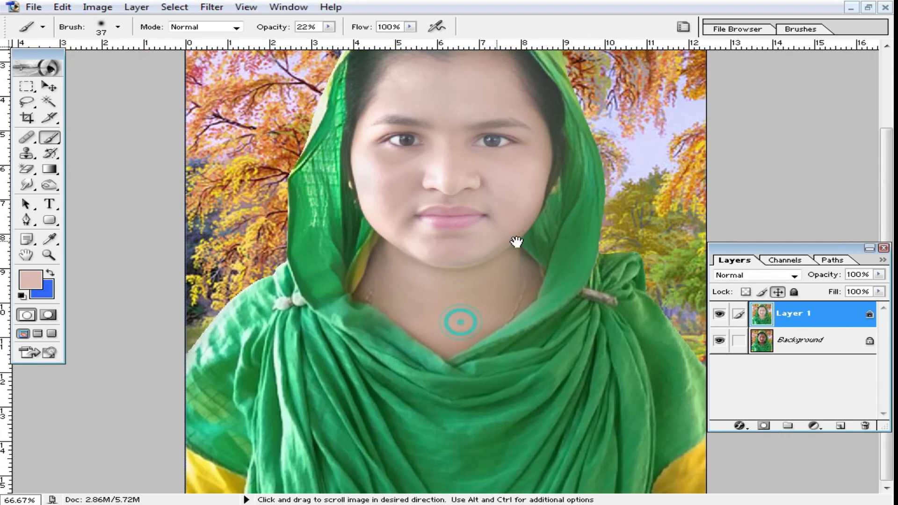
- Apply Brightness/Contrast to Layer 1 with slightly lowered brightness and contrast raised to about +18
left_click_drag(452, 254, 452, 311)
left_click(482, 211)
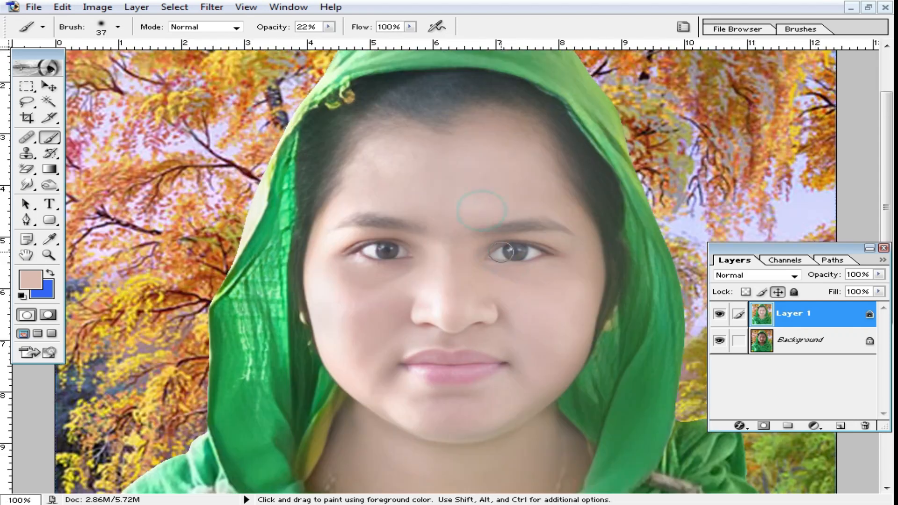
scroll(437, 297, "down", 3)
scroll(467, 277, "down", 2)
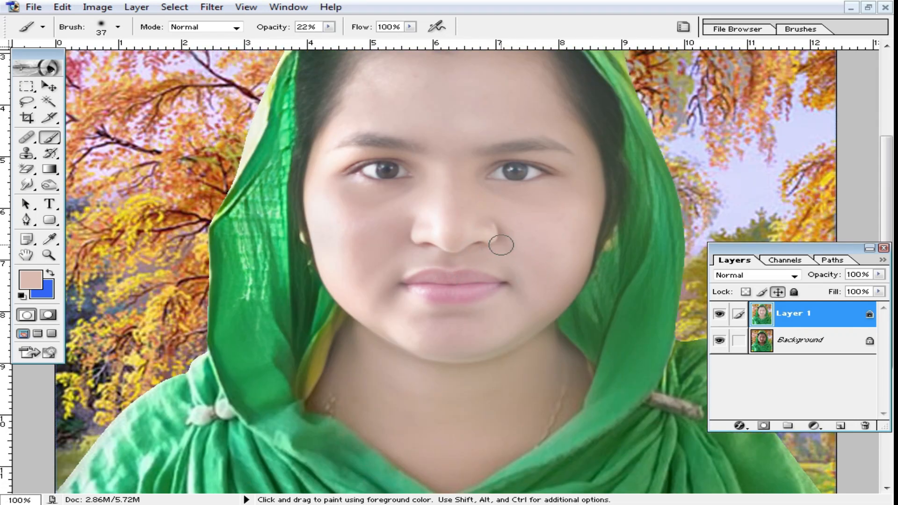
left_click(94, 9)
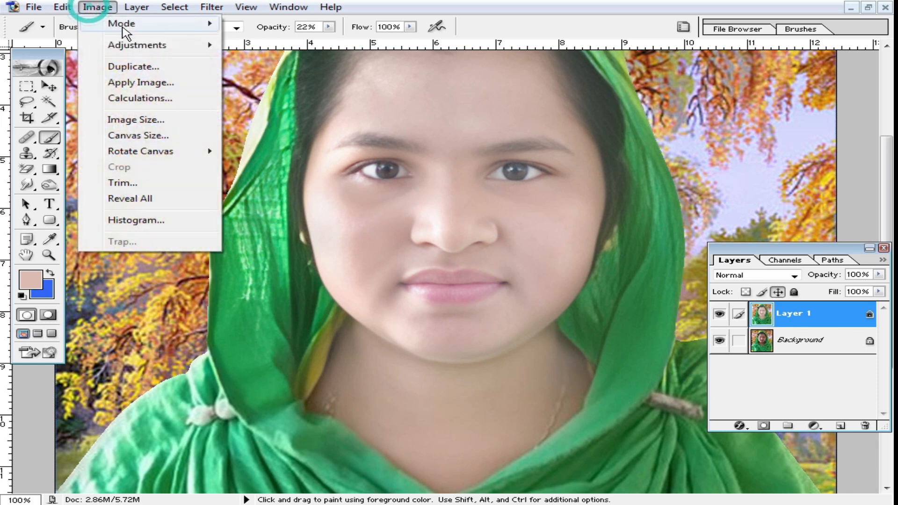
mouse_move(131, 45)
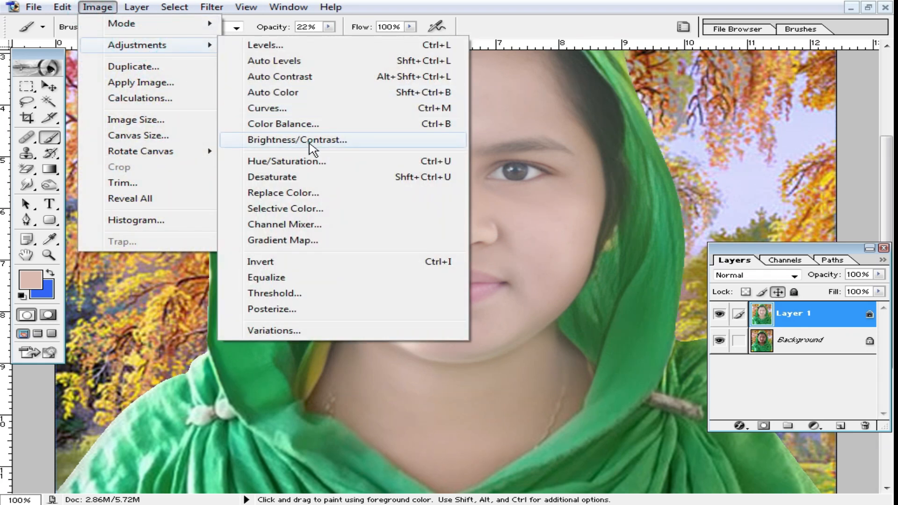
left_click(310, 140)
left_click_drag(667, 177, 660, 180)
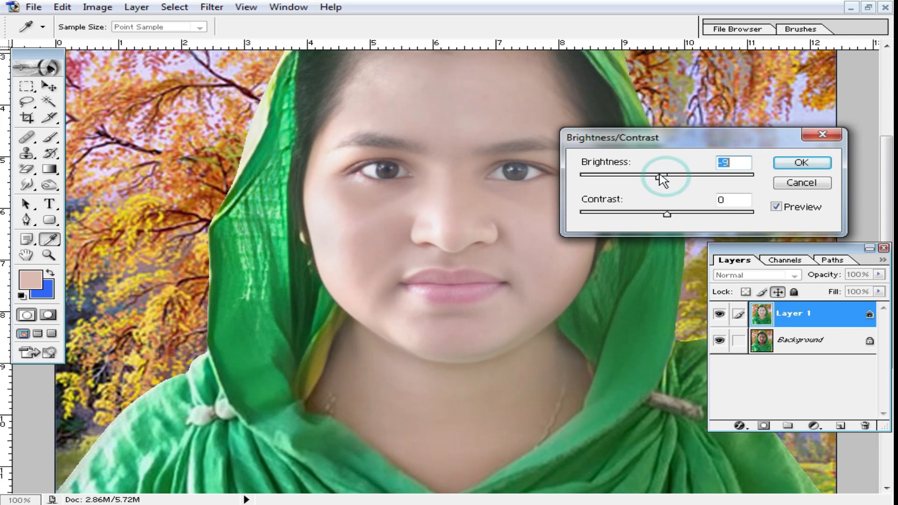
left_click_drag(667, 214, 685, 216)
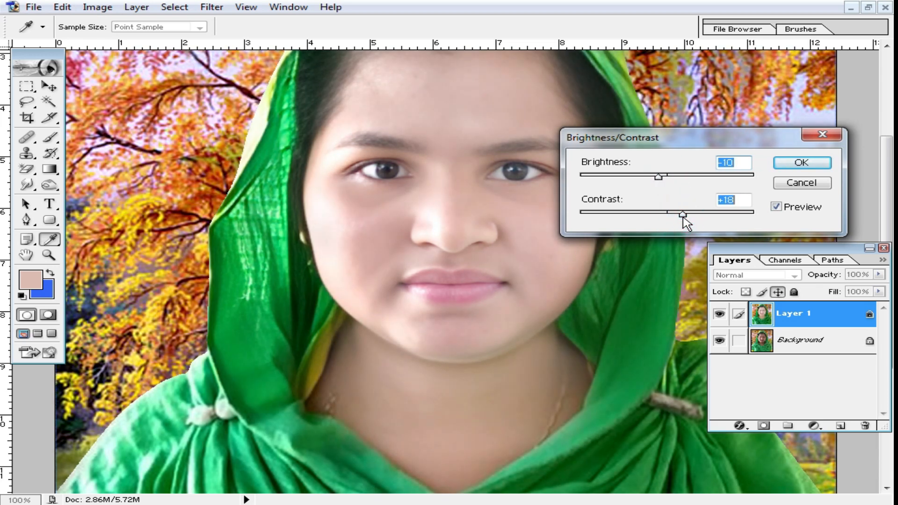
left_click_drag(660, 181, 654, 182)
left_click(802, 162)
key("b")
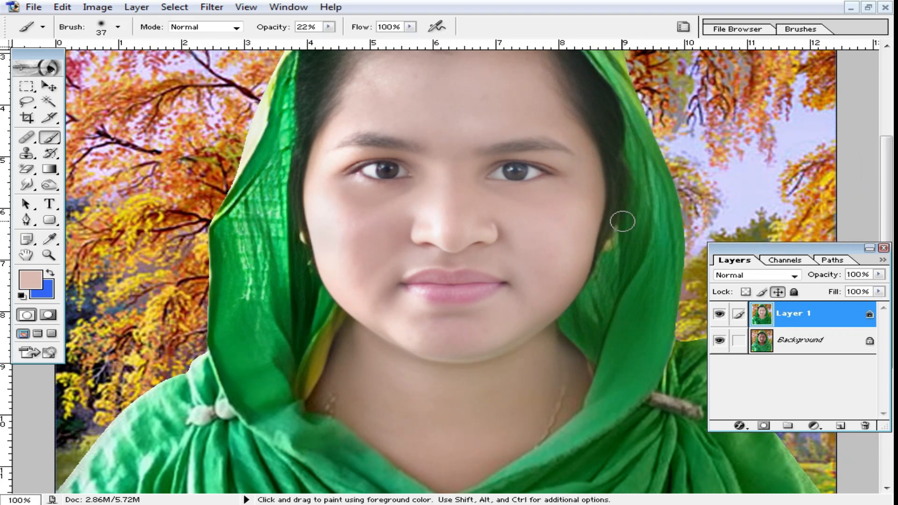
- Adjust Layer 1 with Color Balance, setting the highlights' color levels to +10, 0 and -12
key("ctrl+b")
left_click_drag(653, 222, 728, 147)
left_click(707, 290)
left_click_drag(703, 246, 723, 229)
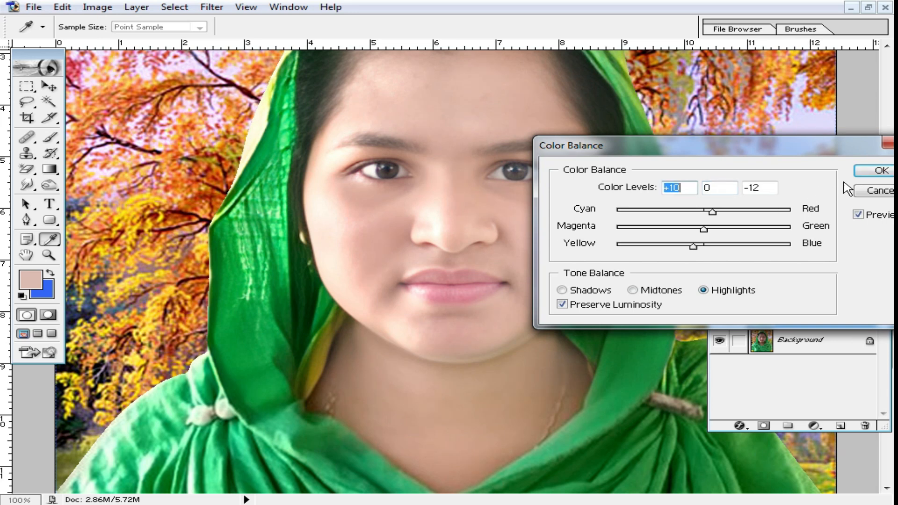
left_click(868, 172)
key("b")
- Apply the Imagenomic Noiseware Professional filter to Layer 1 with the luminance noise level raised to +9
key("ctrl+minus")
scroll(532, 275, "down", 2)
left_click(458, 234, "ctrl")
left_click(486, 267, "ctrl")
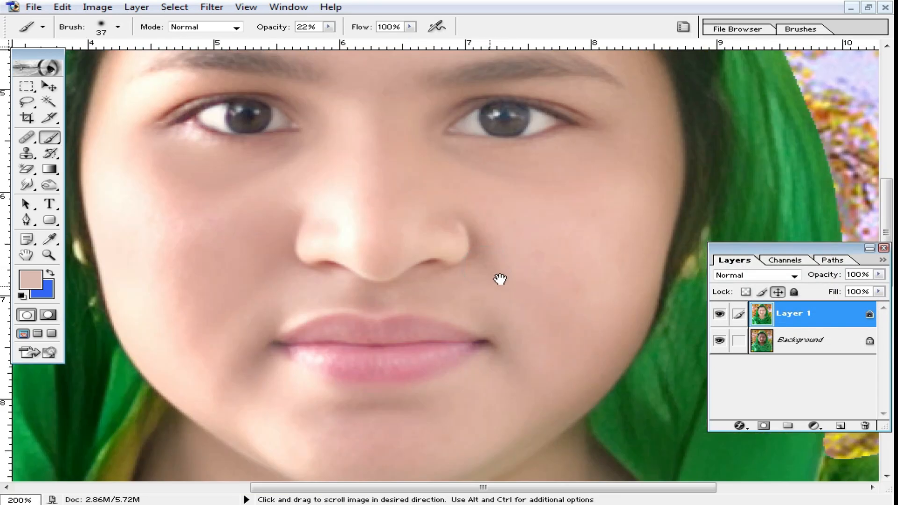
left_click(397, 278, "alt")
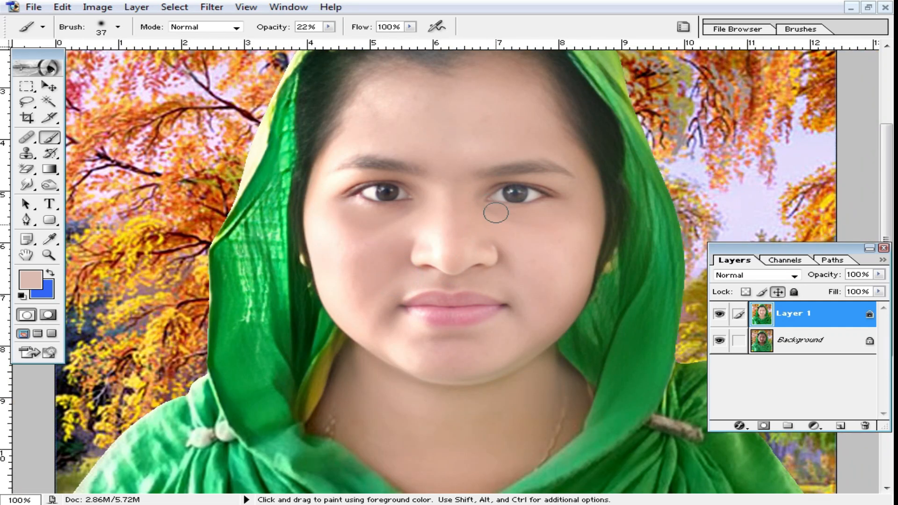
left_click(210, 7)
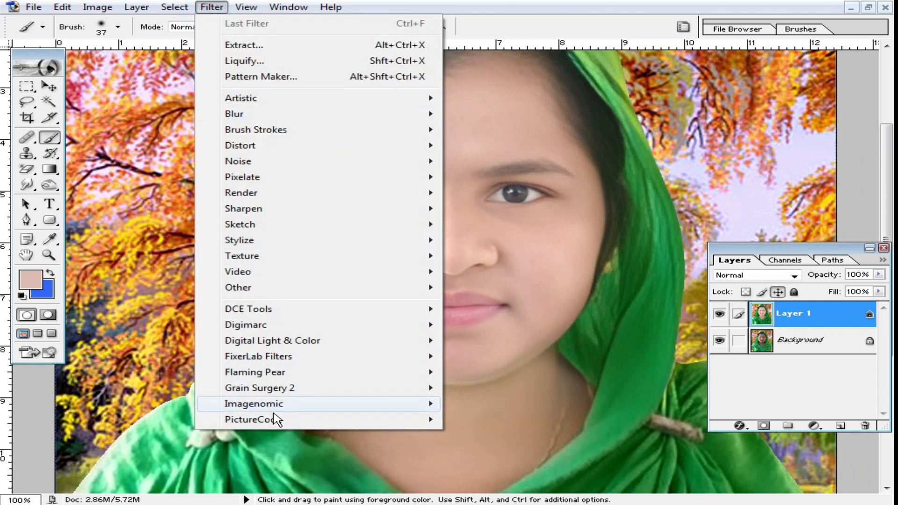
mouse_move(335, 412)
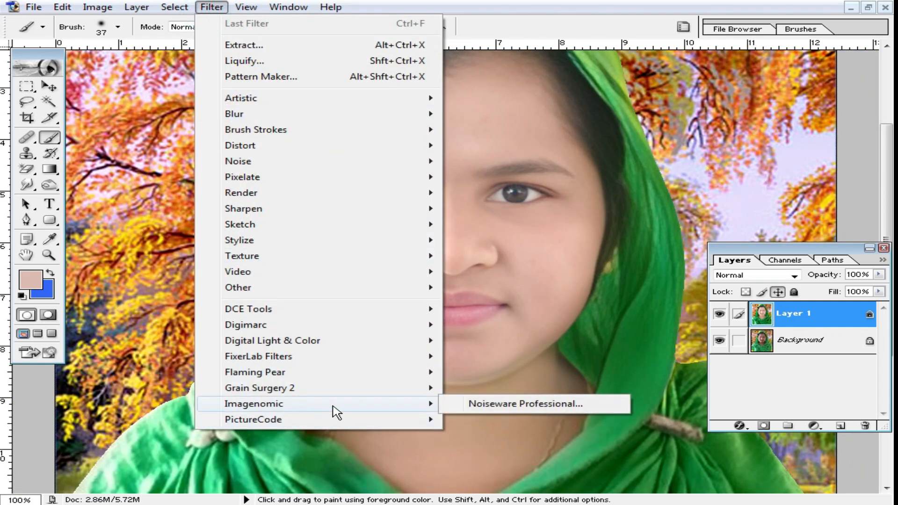
left_click(516, 404)
left_click_drag(113, 80, 164, 91)
left_click(742, 46)
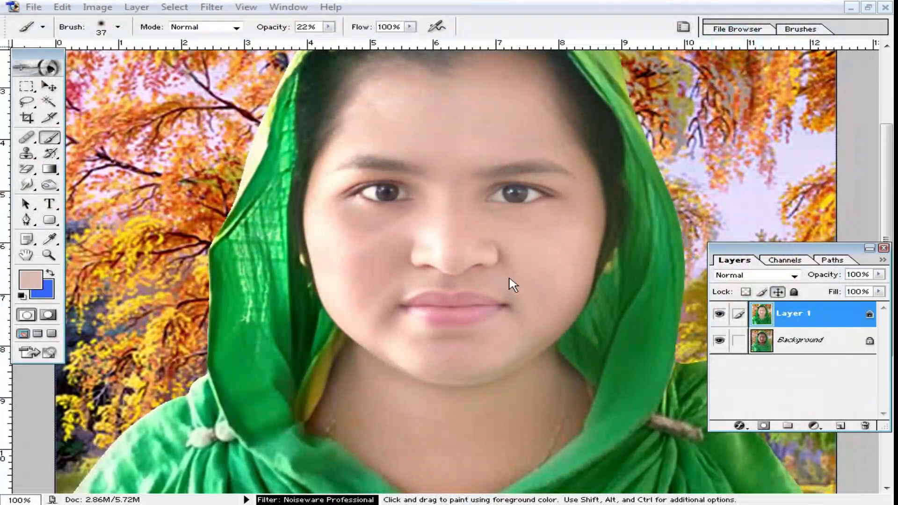
- Start a second Noiseware Professional pass on Layer 1 and adjust the color-range noise levels for greens, reds and neutrals
left_click(211, 7)
mouse_move(290, 405)
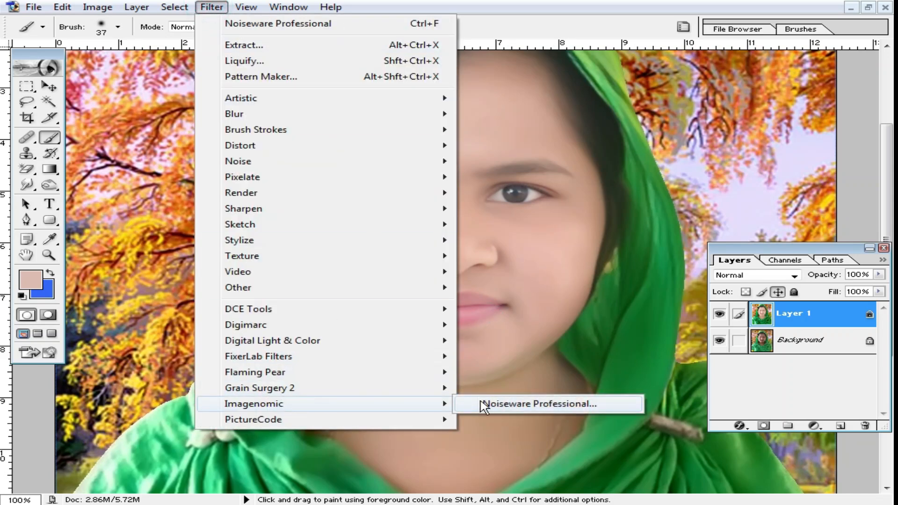
left_click(516, 405)
left_click(96, 187)
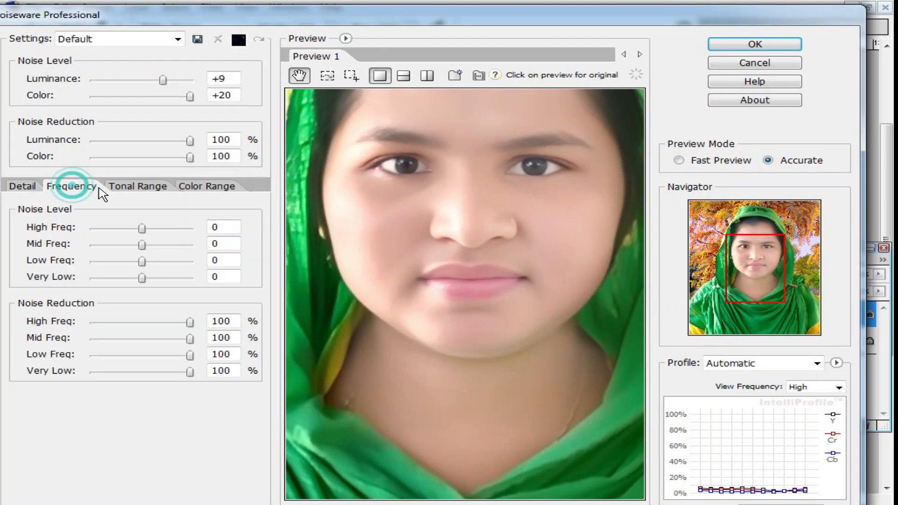
left_click(203, 186)
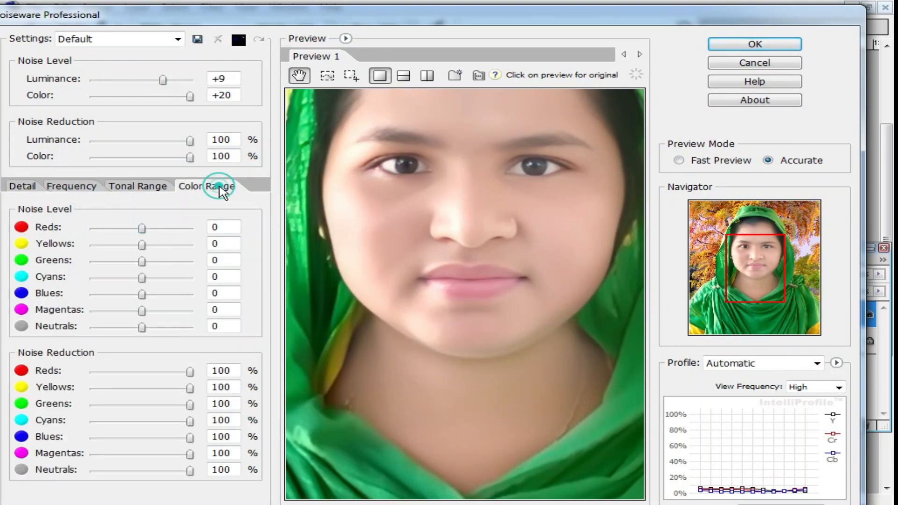
left_click_drag(143, 261, 168, 311)
left_click_drag(143, 229, 123, 229)
left_click_drag(143, 327, 146, 327)
- Set the tonal-range shadows noise level to +1, adjust the detail settings, lower the overall color noise level slightly, and apply the filter
left_click(136, 186)
mouse_move(141, 228)
left_mouse_down()
mouse_move(208, 239)
mouse_move(141, 236)
left_mouse_up()
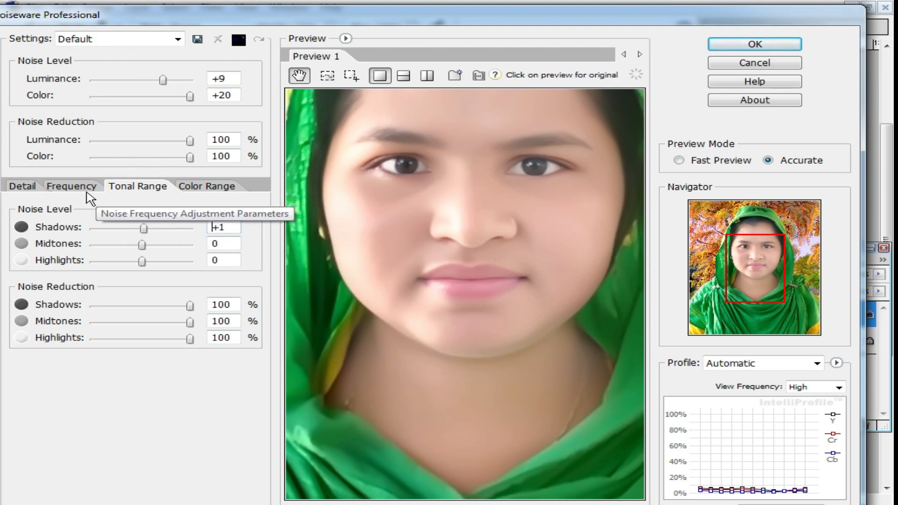
left_click(71, 187)
left_click(22, 186)
left_click_drag(93, 289, 102, 307)
left_click_drag(190, 96, 179, 96)
left_click(750, 44)
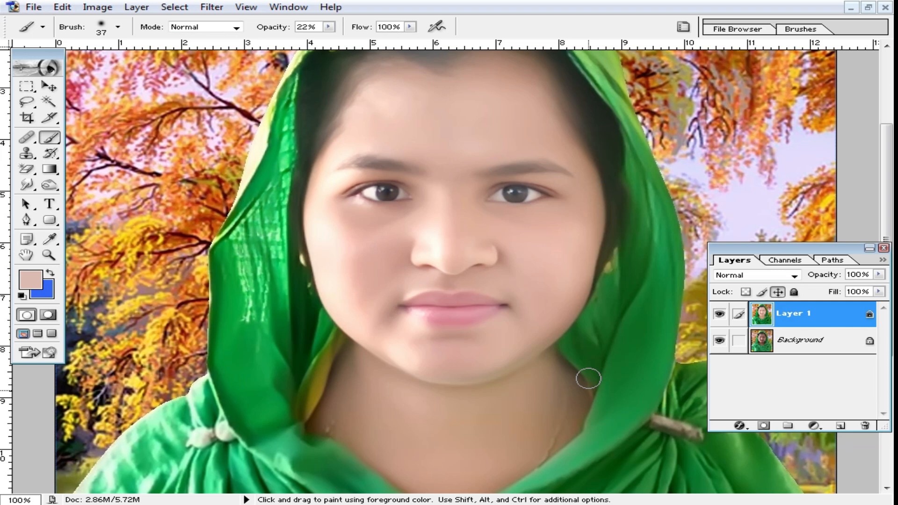
- Reduce Layer 1's fill to 91%
key("ctrl+minus")
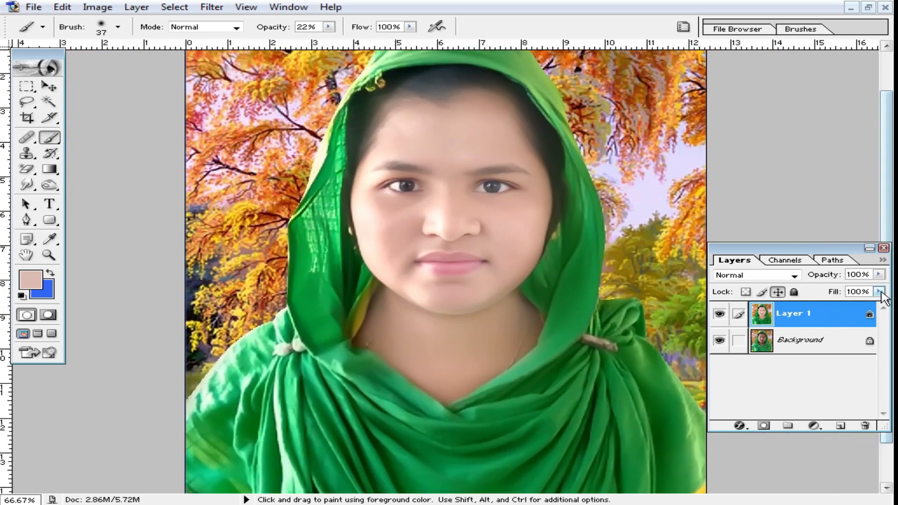
left_click(881, 295)
left_click_drag(879, 305, 874, 310)
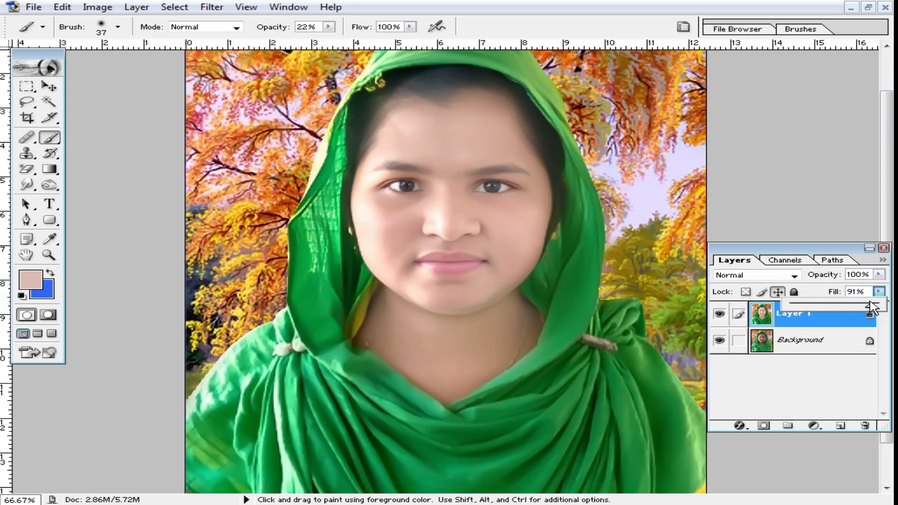
left_click(480, 247, "ctrl")
left_click(524, 279, "alt")
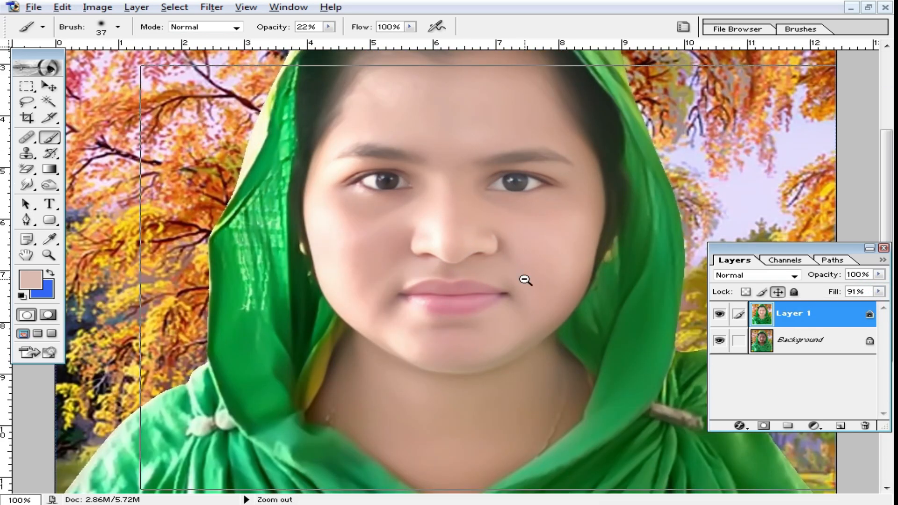
scroll(521, 261, "down", 1)
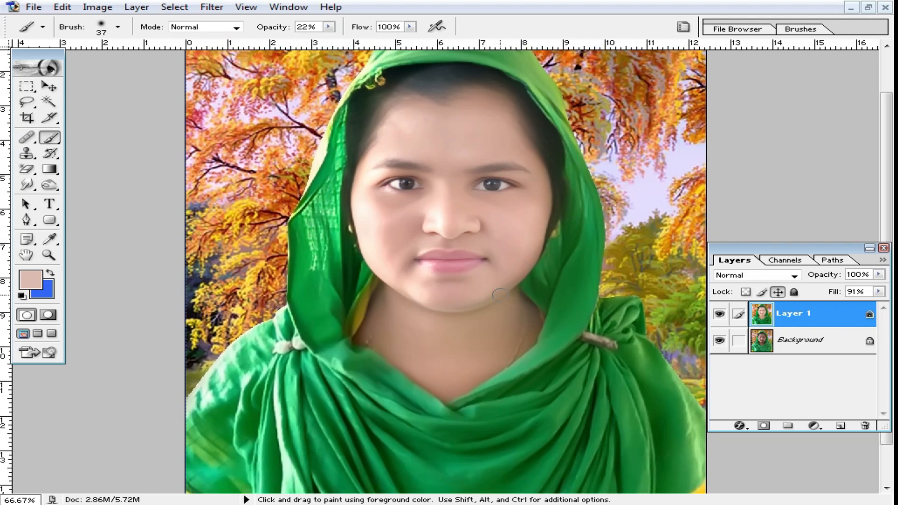
- Apply Selective Color to Layer 1, raising the black amount in the Blacks to +92% with the Absolute method
left_click(503, 217, "ctrl")
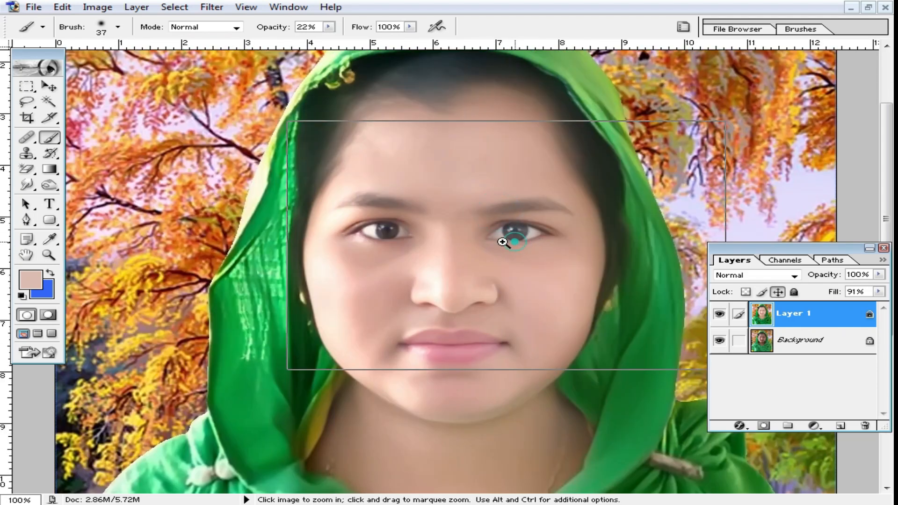
left_click(507, 240, "ctrl")
left_click_drag(426, 272, 455, 283)
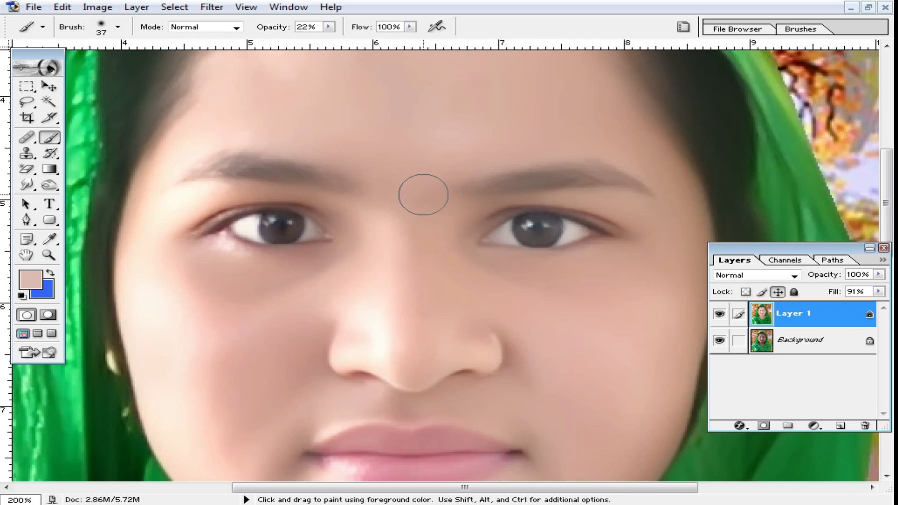
left_click(97, 10)
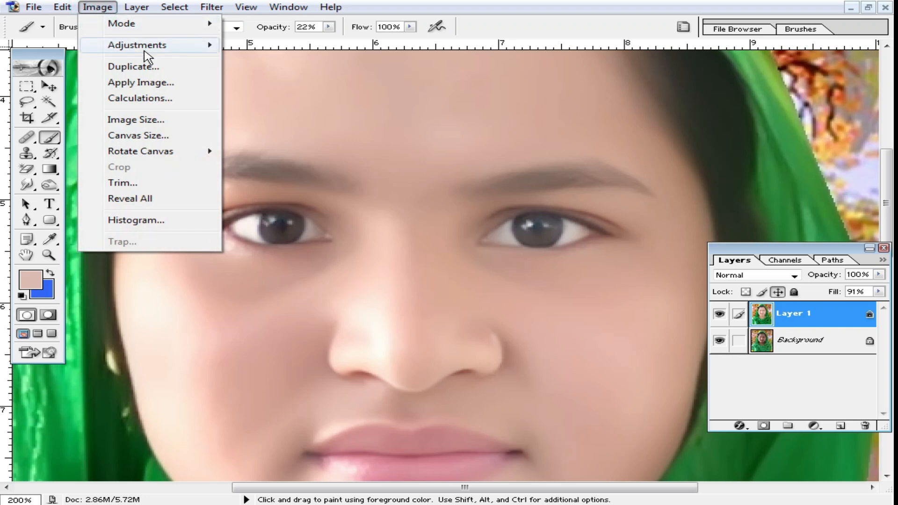
left_click(176, 44)
left_click(330, 210)
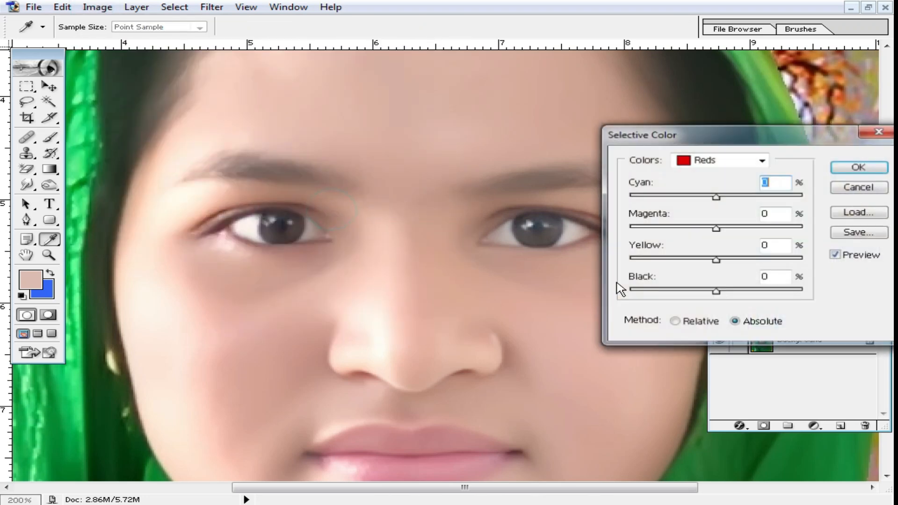
left_click(728, 160)
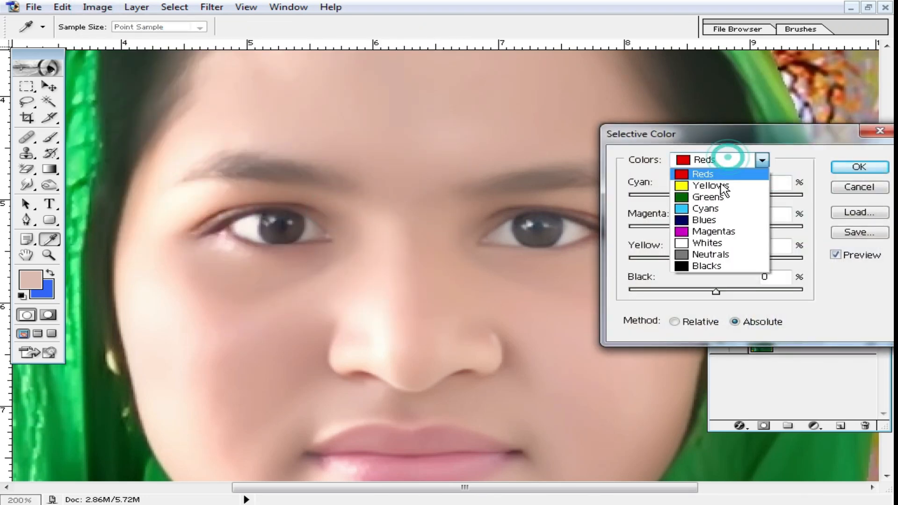
left_click(708, 268)
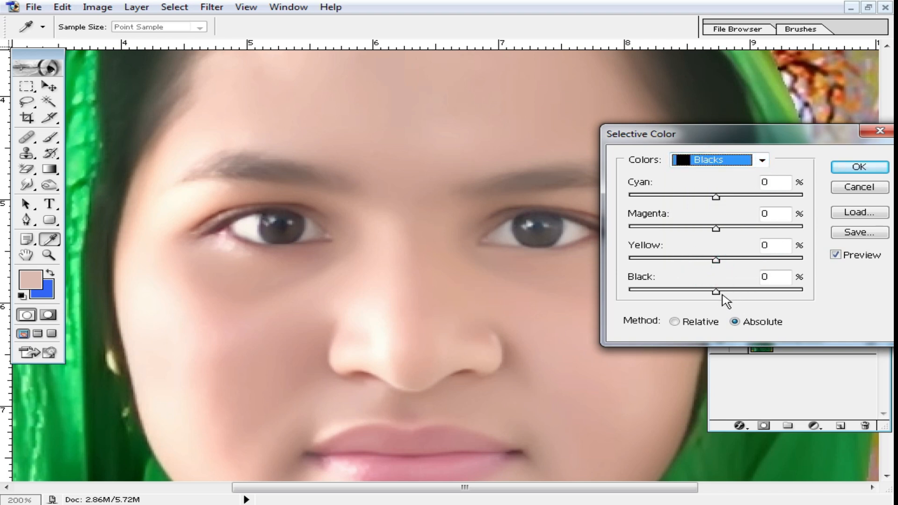
left_click_drag(724, 293, 799, 295)
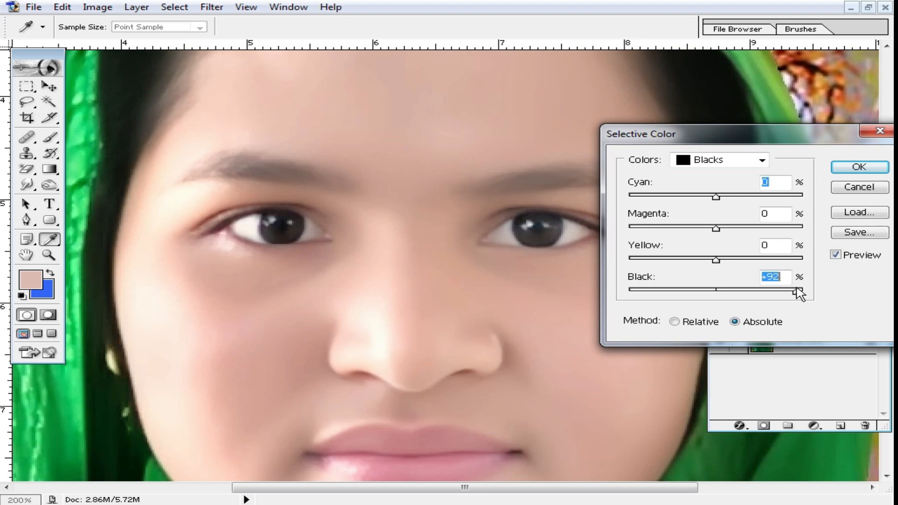
left_click(865, 172)
- Add a new empty layer above Layer 1 for the lip color
key("space")
left_click_drag(523, 389, 572, 252)
left_click(486, 320, "ctrl")
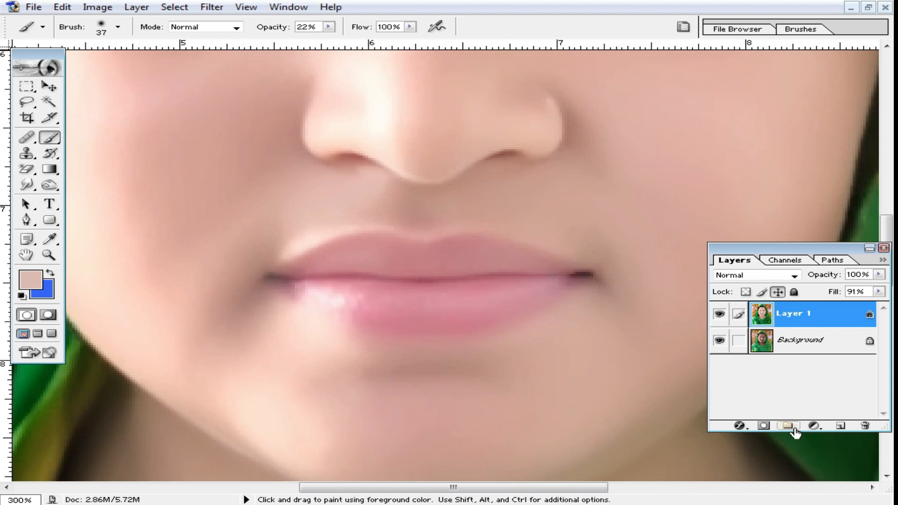
left_click(843, 427)
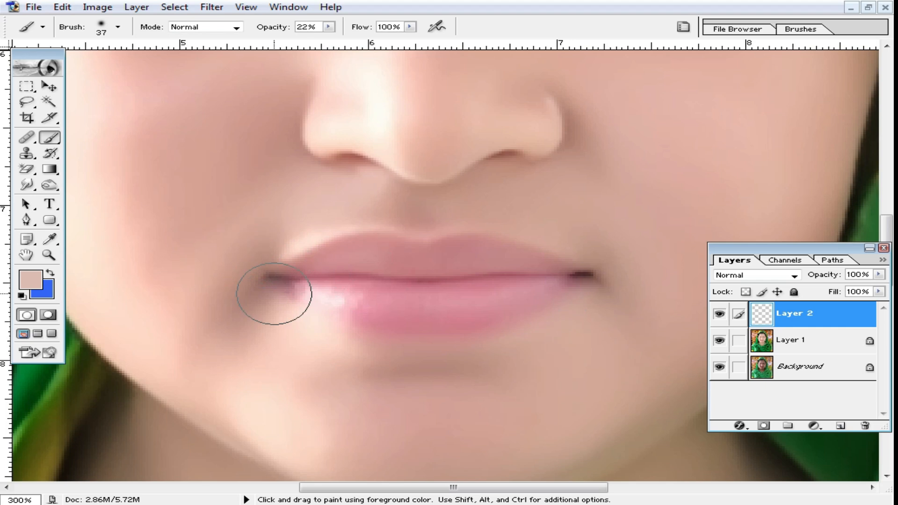
- Trace a closed path around the outline of both lips with the Pen tool in Paths mode
key("p")
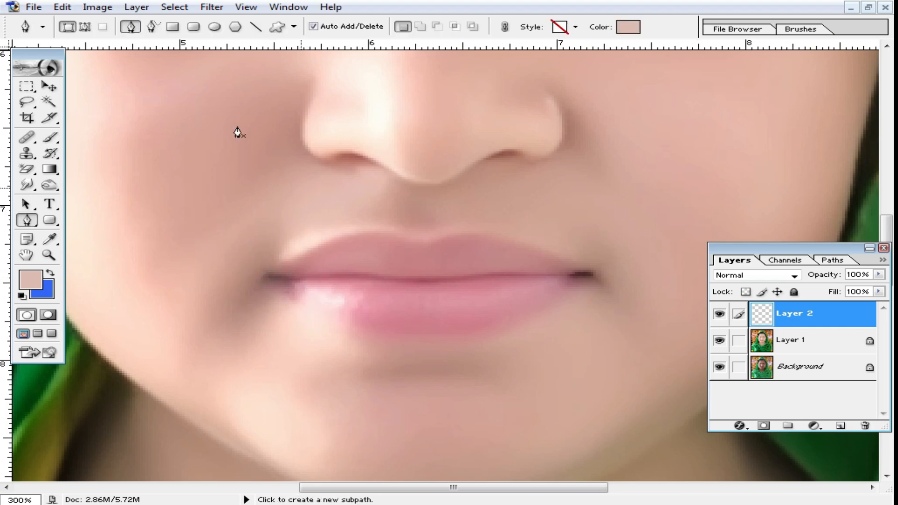
left_click(86, 27)
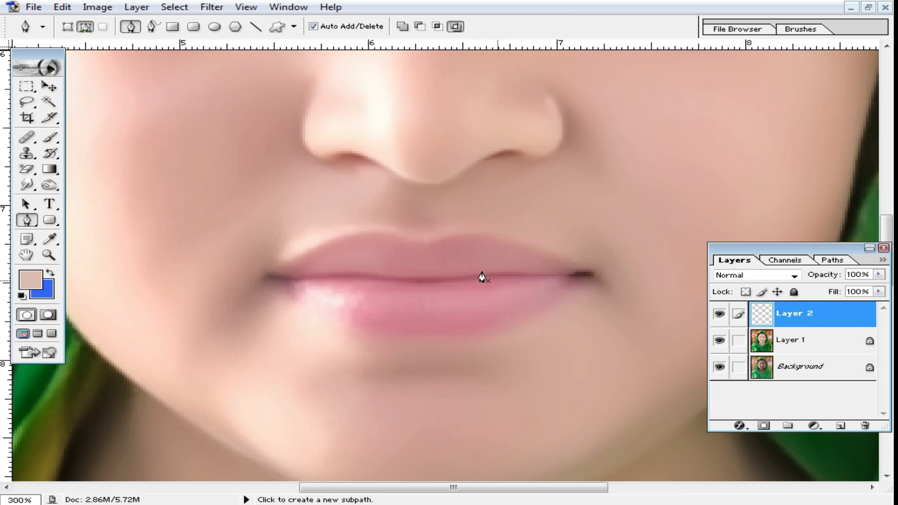
left_click(422, 245)
left_click_drag(506, 245, 514, 249)
left_click_drag(587, 270, 594, 271)
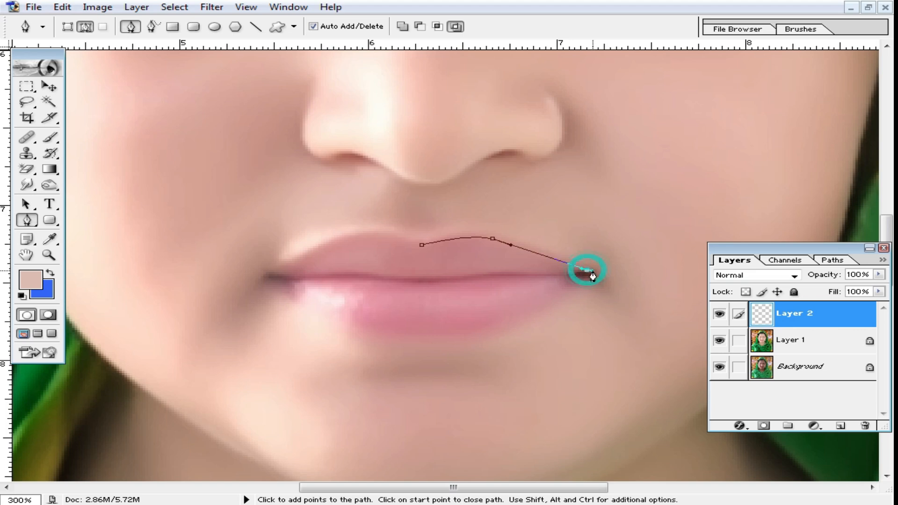
left_click_drag(471, 333, 458, 339)
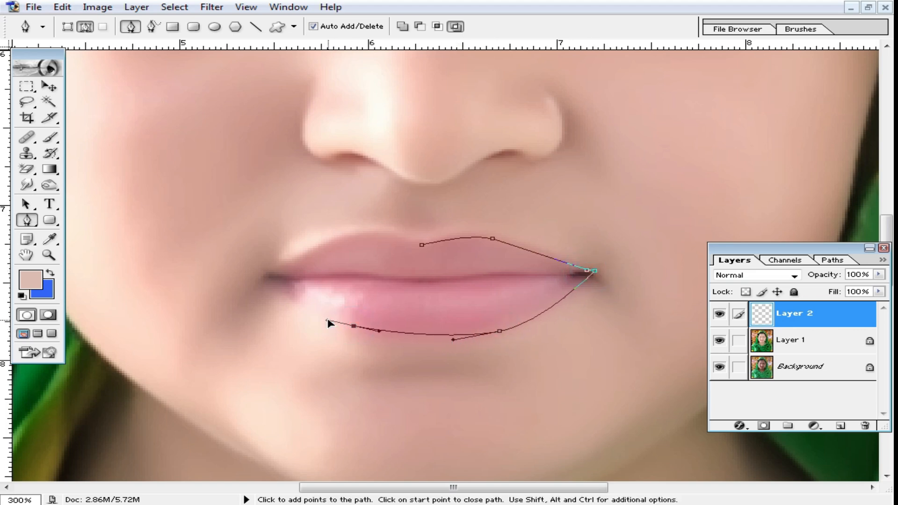
key("ctrl+alt+z")
left_click_drag(364, 336, 337, 319)
key("ctrl+z")
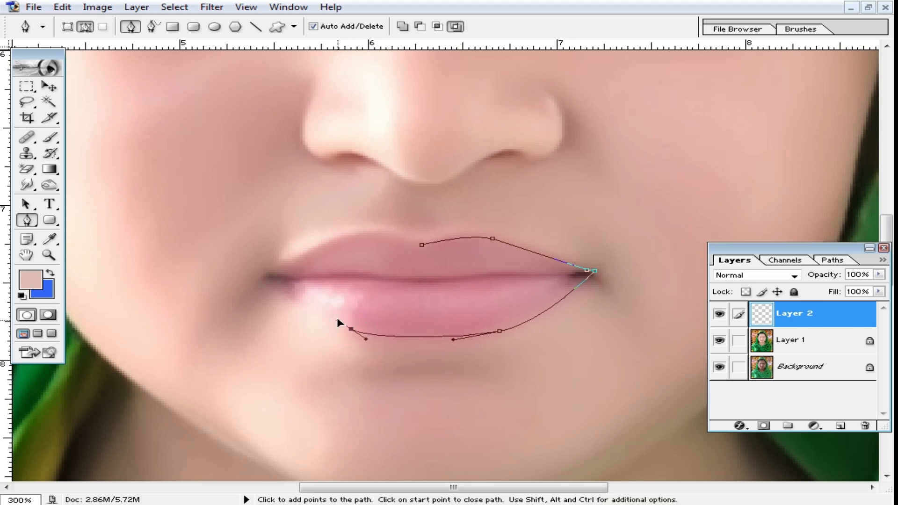
left_click_drag(278, 286, 305, 251)
left_click_drag(421, 244, 485, 269)
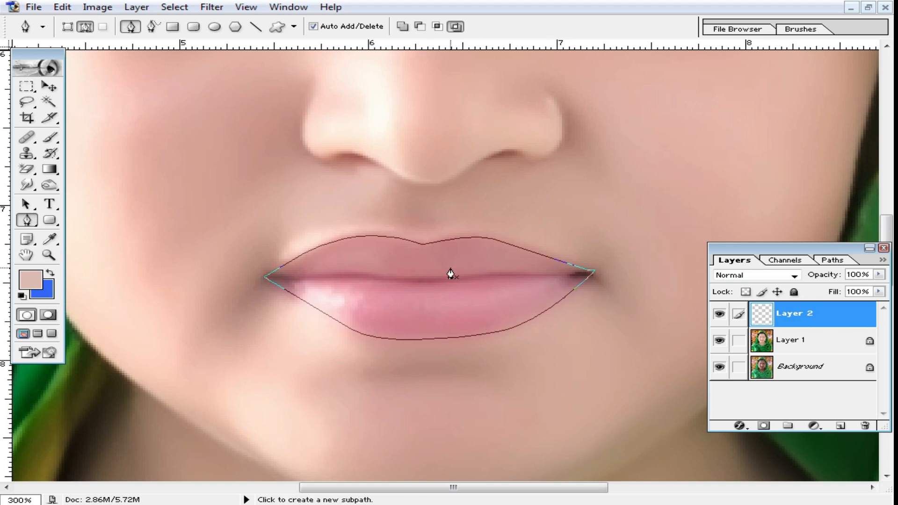
- Convert the lip path into a new anti-aliased selection with a feather radius of 0 pixels
right_click(473, 283)
left_click(524, 347)
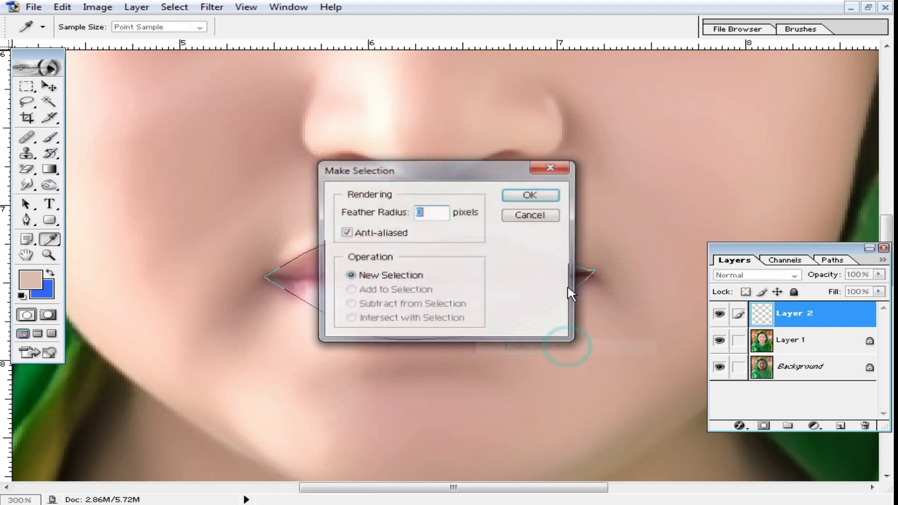
left_click(534, 194)
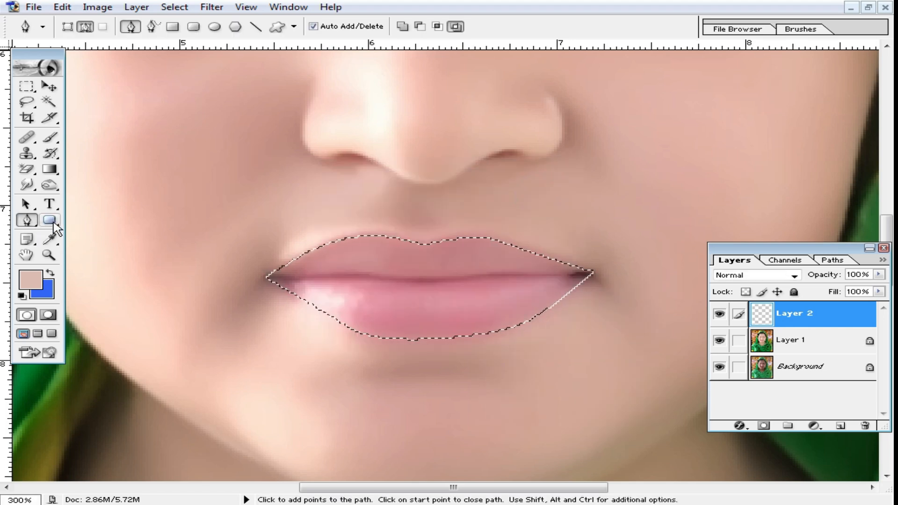
- Try filling the lip selection on Layer 2 with the current foreground color using the Paint Bucket, and undo the fill
left_click(51, 221)
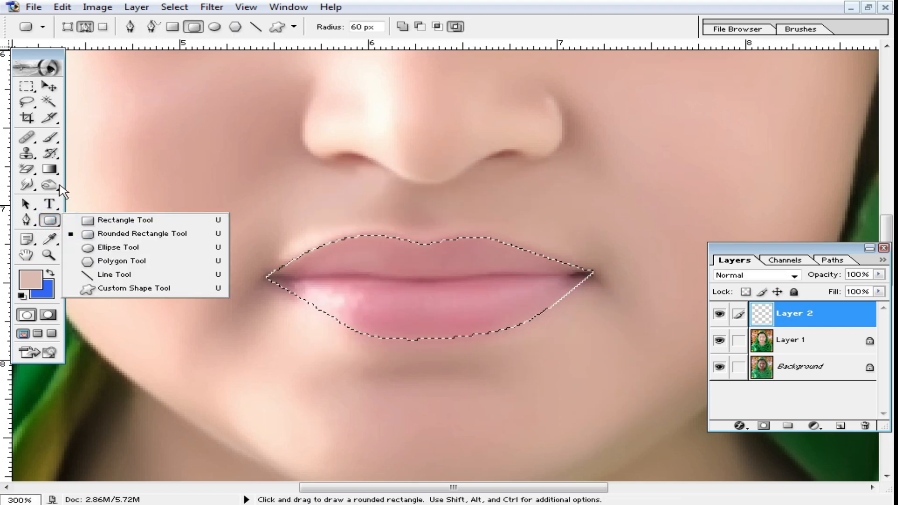
left_click(50, 169)
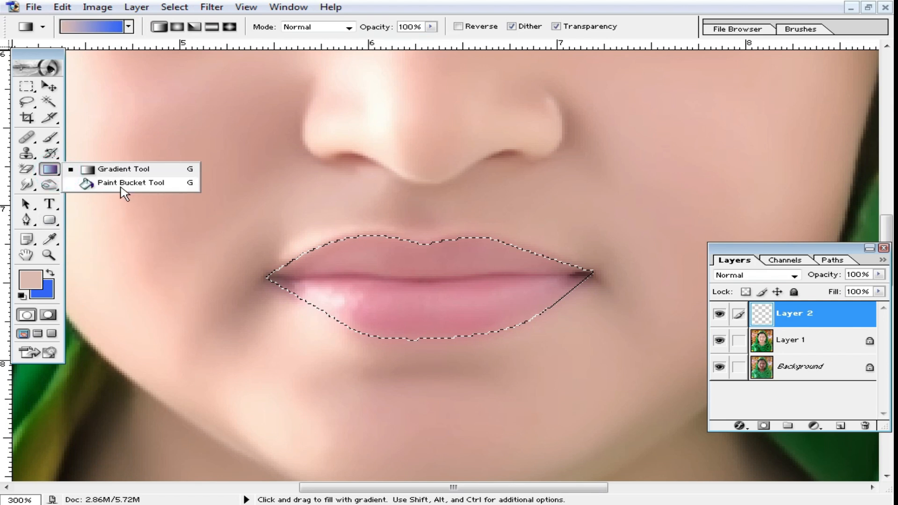
left_click(124, 184)
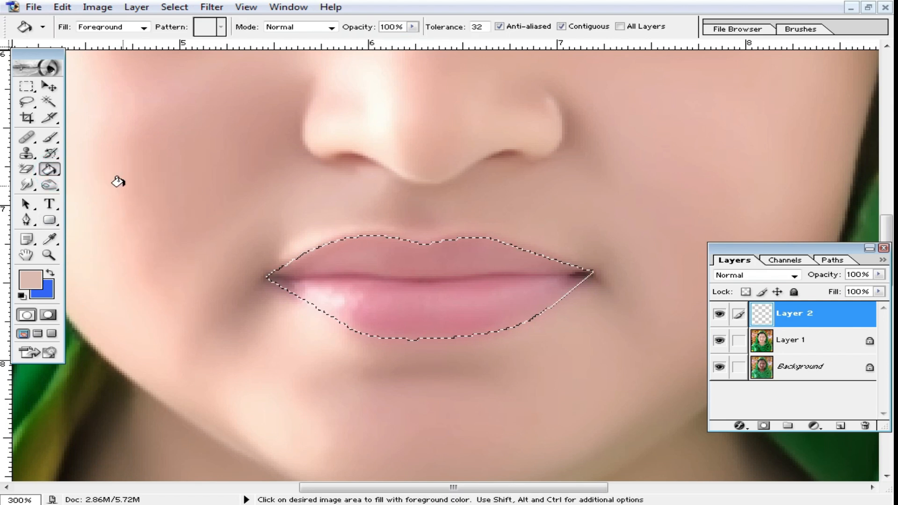
left_click(398, 263)
key("ctrl+z")
- Fill the lip selection on Layer 2 with a bright red foreground color and set the layer's blend mode to Soft Light
left_click(36, 281)
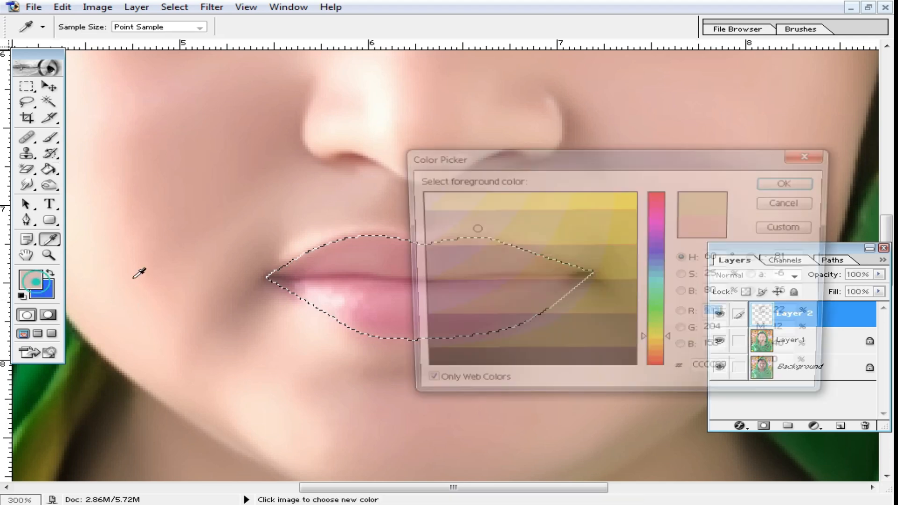
left_click(638, 309)
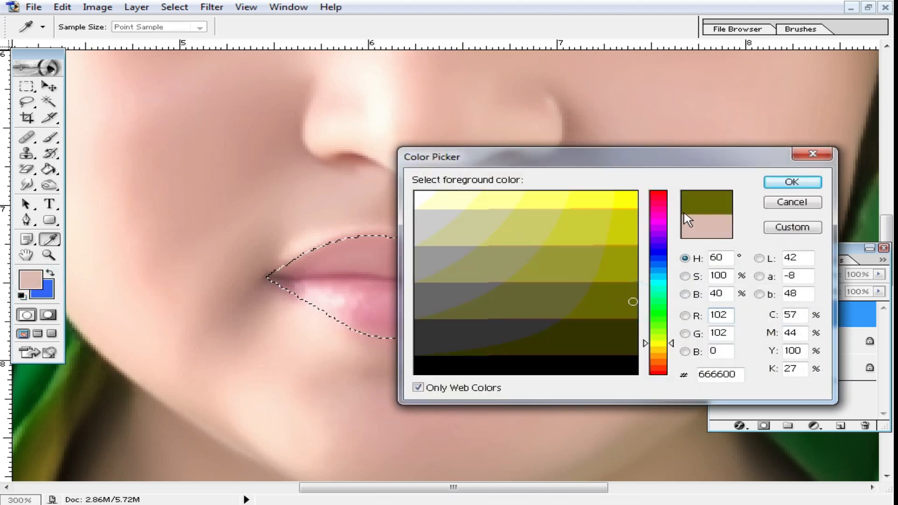
left_click(658, 194)
left_click(628, 201)
left_click(792, 182)
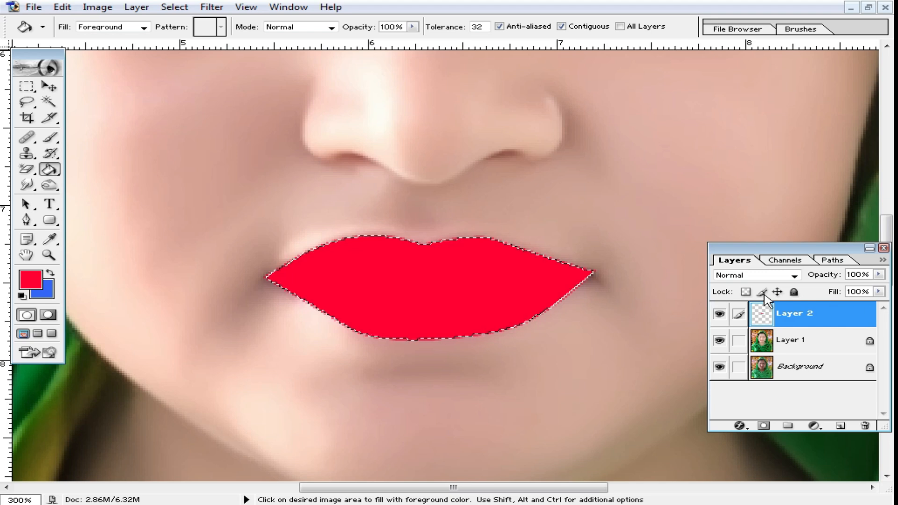
left_click(794, 277)
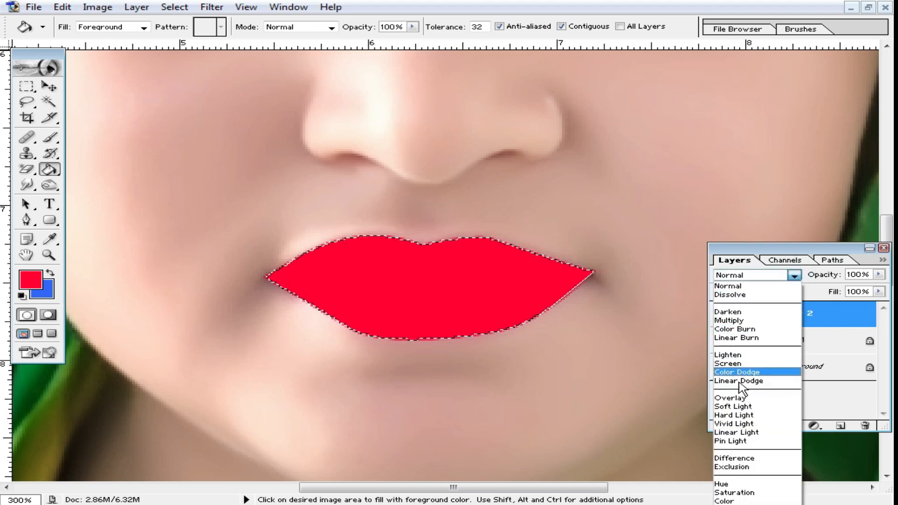
left_click(737, 406)
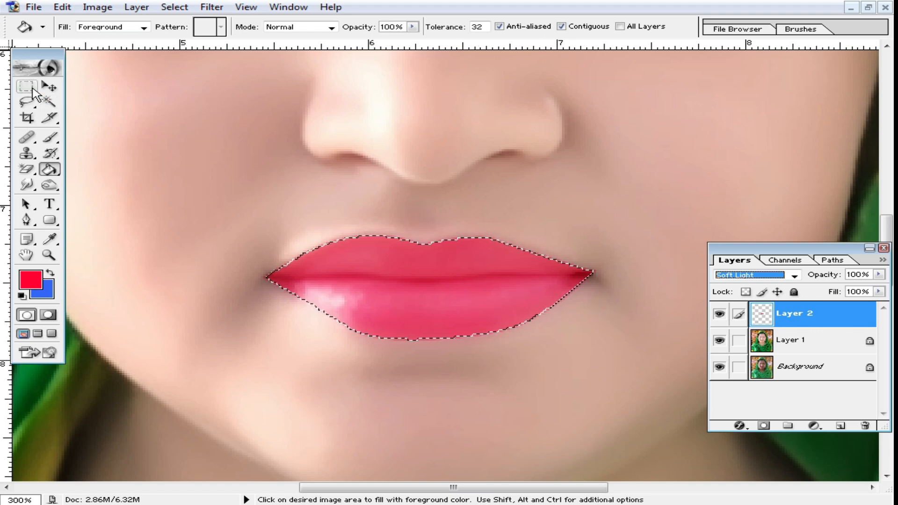
- In Layer 2's blending options, set the Blend If range of the Underlying Layer to 18 and 220/255
right_click(794, 314)
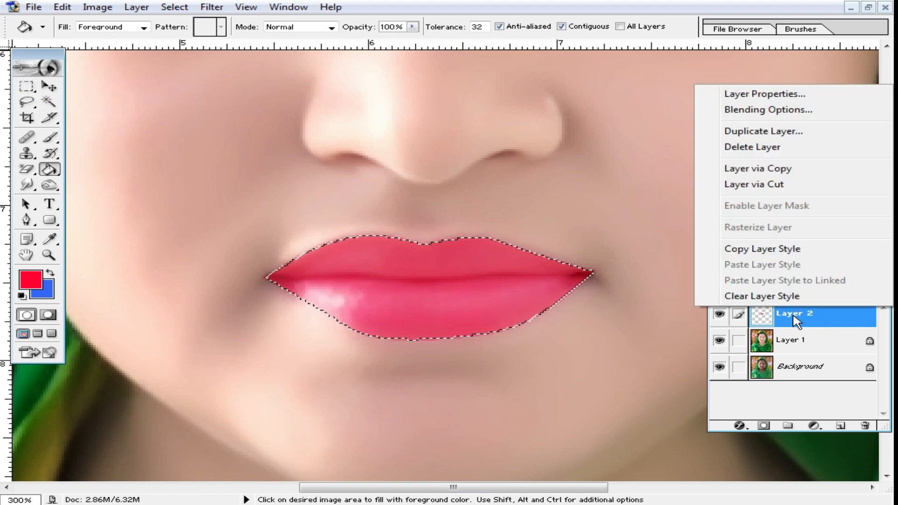
left_click(766, 112)
left_click_drag(634, 196, 530, 103)
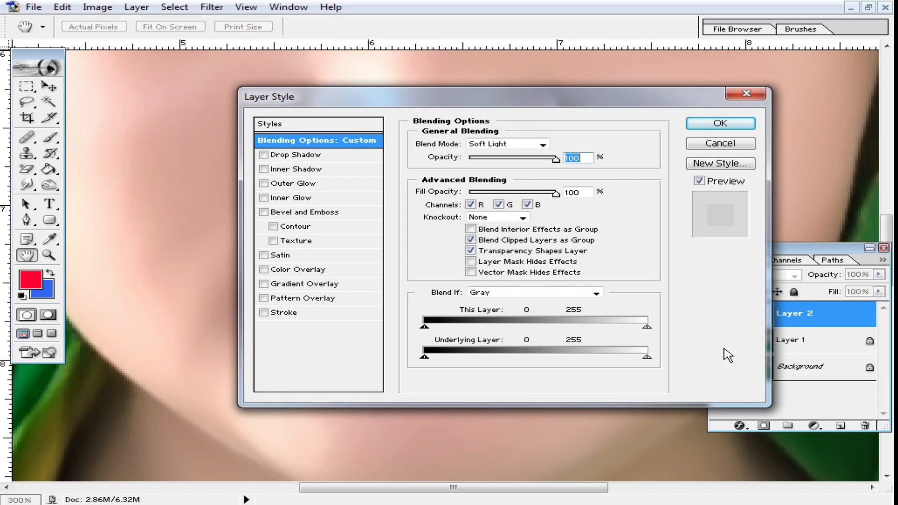
left_click_drag(649, 360, 614, 358, "alt")
left_click_drag(552, 103, 573, 233)
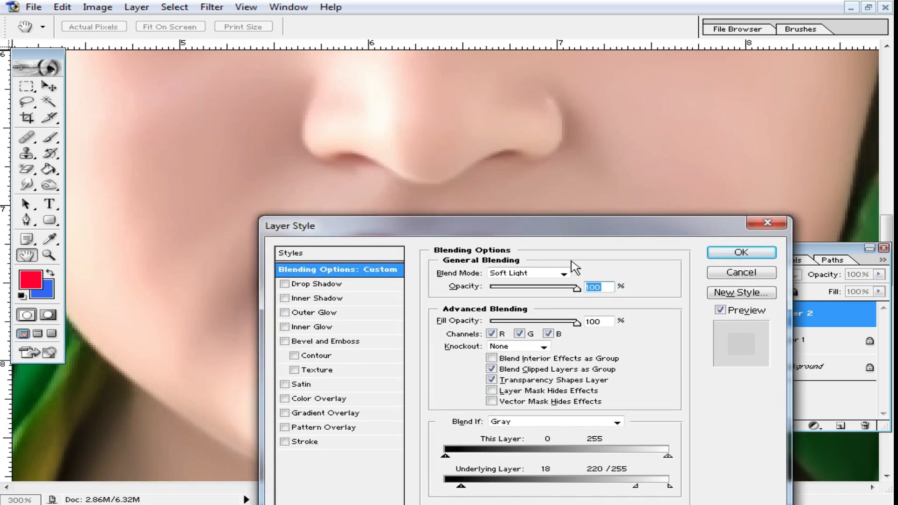
- Split the Blend If range of This Layer to 17/40 and 180/255, and set the Underlying Layer's dark limit to 25
left_click(668, 457, "alt")
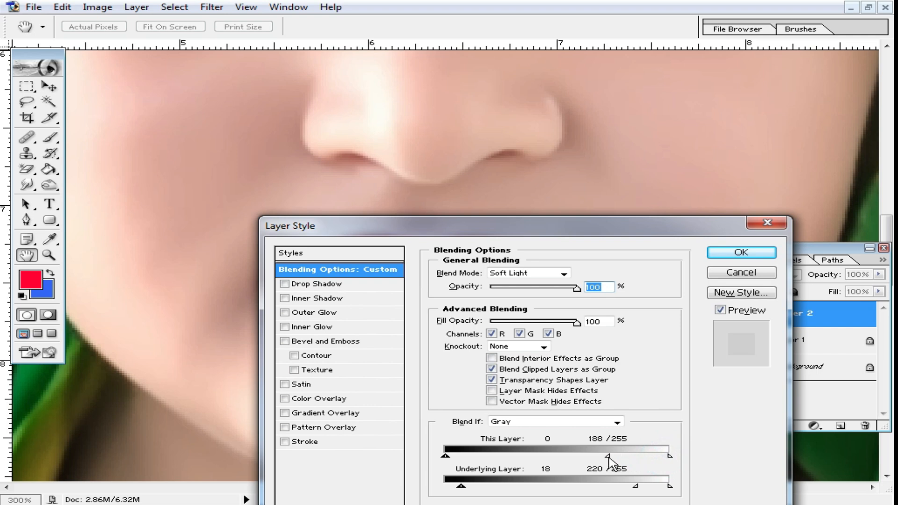
left_click_drag(448, 455, 482, 456)
left_click_drag(617, 234, 694, 344)
left_click_drag(559, 378, 891, 227)
mouse_move(740, 488)
left_mouse_down()
mouse_move(772, 491)
mouse_move(744, 492)
left_mouse_up()
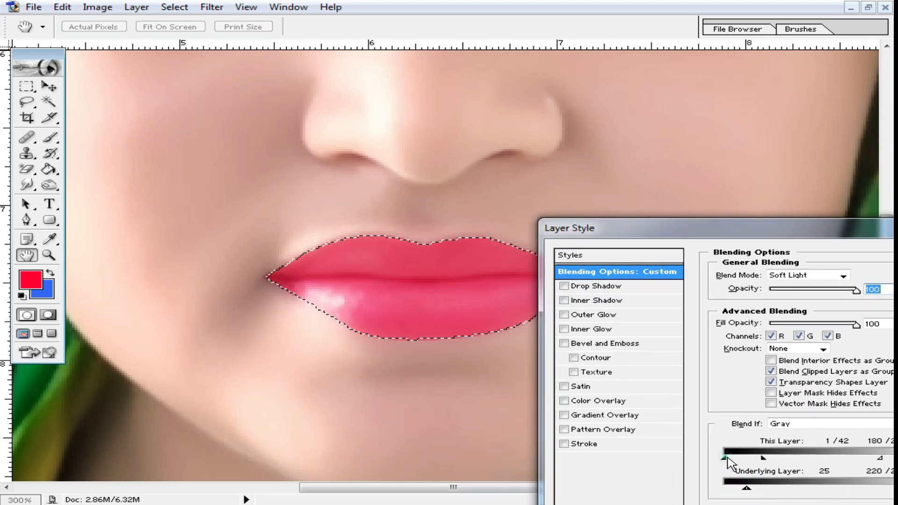
mouse_move(764, 458)
left_mouse_down()
mouse_move(850, 459)
mouse_move(731, 459)
mouse_move(762, 458)
left_mouse_up()
left_click_drag(778, 233, 644, 124)
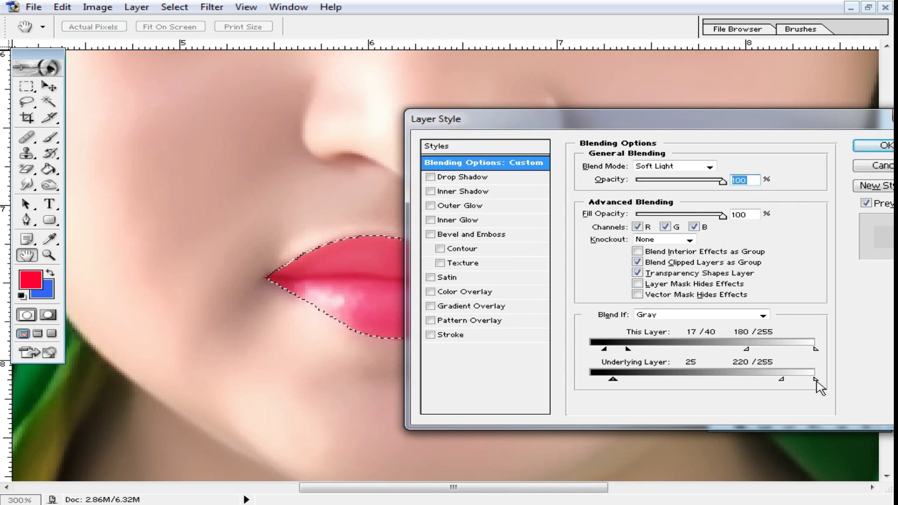
- Rejoin the Underlying Layer's split white slider near the bright end and apply Layer 2's blending options
left_click_drag(799, 381, 779, 382)
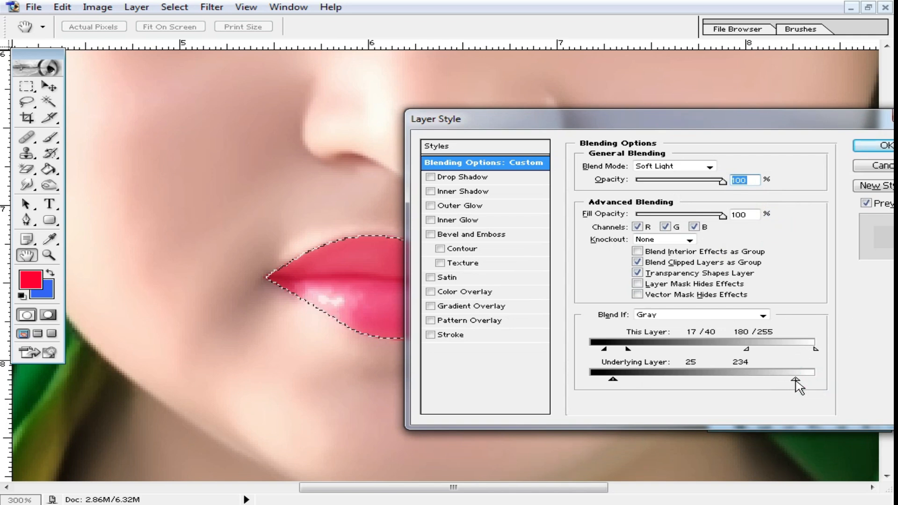
left_click_drag(787, 134, 684, 238)
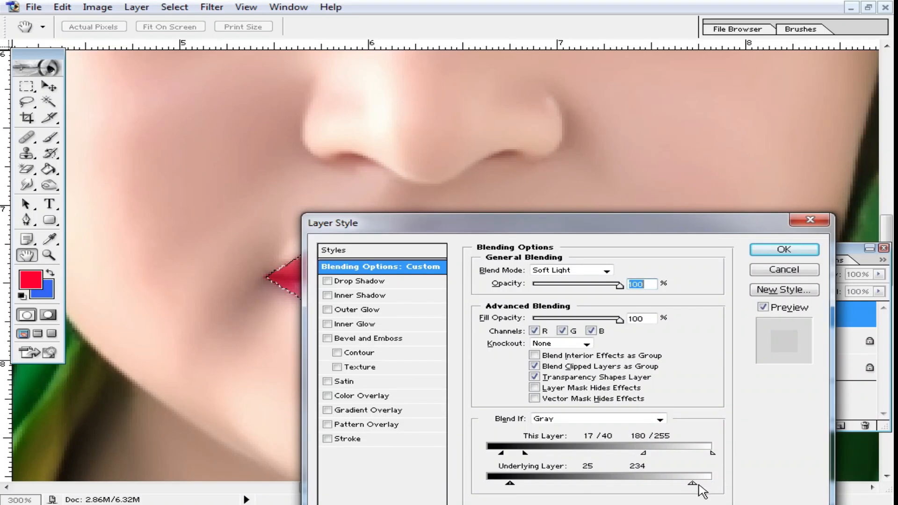
left_click_drag(703, 486, 708, 485)
left_click(782, 250)
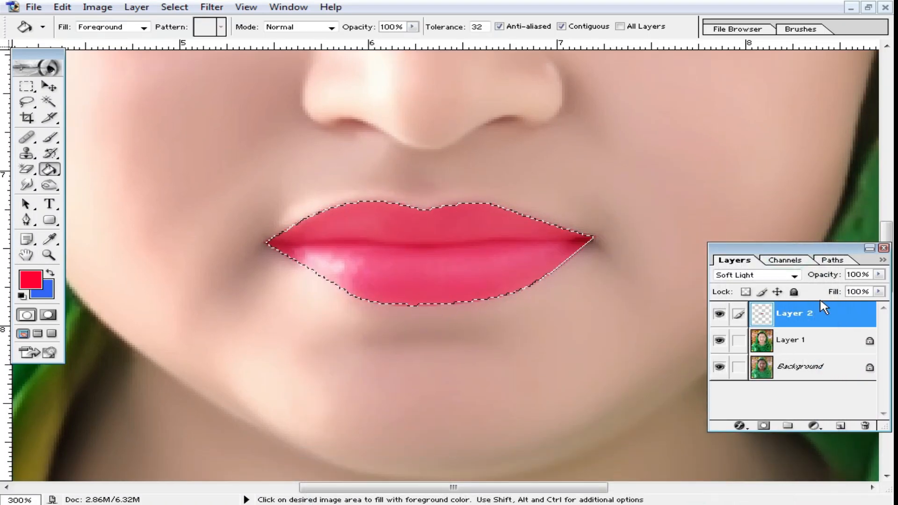
- Reduce Layer 2's fill to 59% and clear the lip selection
left_click(880, 292)
left_click_drag(851, 307, 848, 307)
scroll(595, 286, "up", 2)
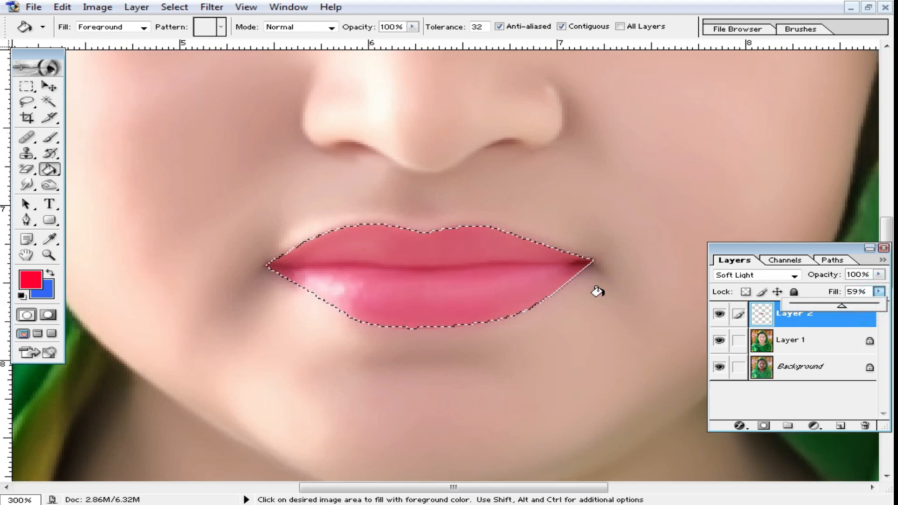
left_click(27, 100)
left_click(28, 87)
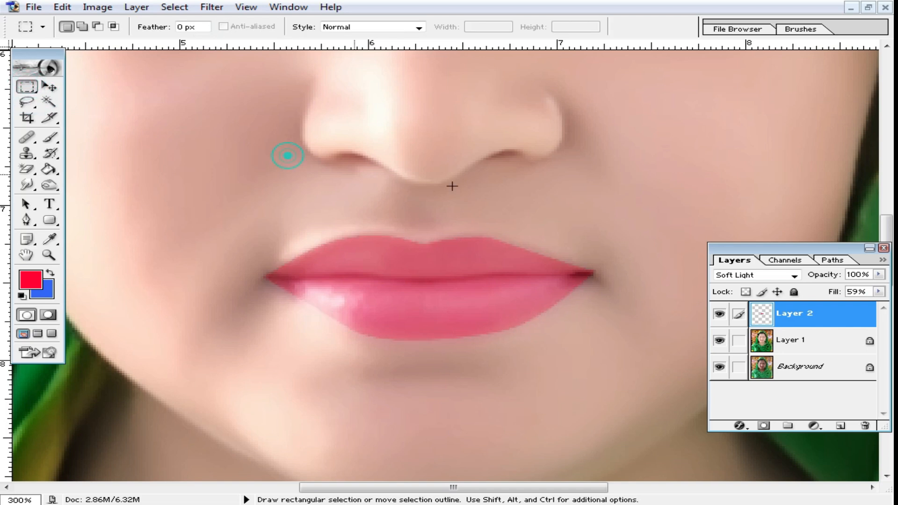
scroll(475, 327, "up", 2)
left_click(546, 257)
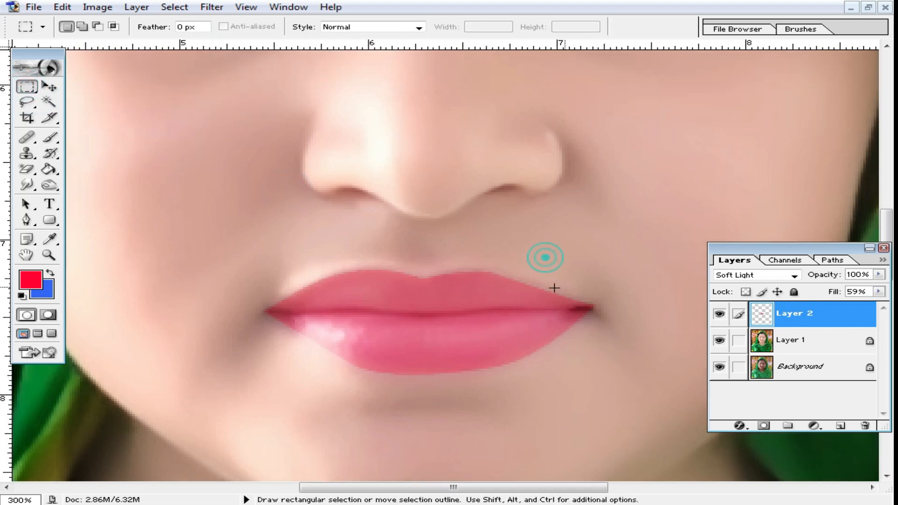
- Soften the edges of the lip color on Layer 2 with a Gaussian Blur of radius 2.3 pixels
left_click(212, 8)
left_click(261, 114)
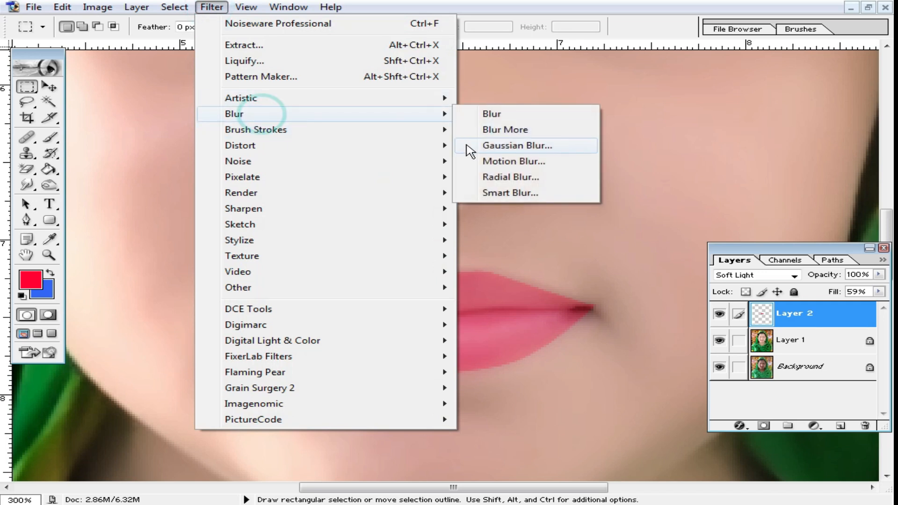
left_click(517, 145)
left_click_drag(533, 357, 536, 358)
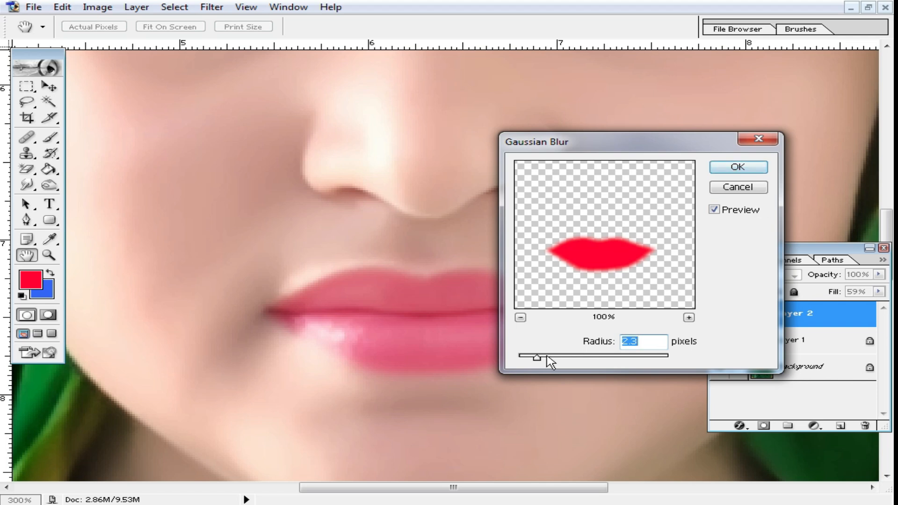
left_click(748, 162)
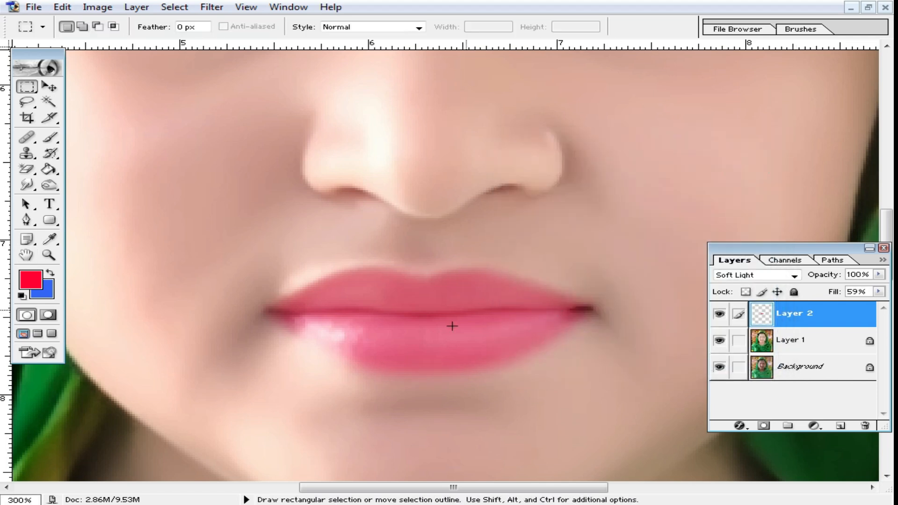
- Raise Layer 2's fill to 100%, comparing the lips with the layer hidden and shown
left_click(441, 295, "ctrl")
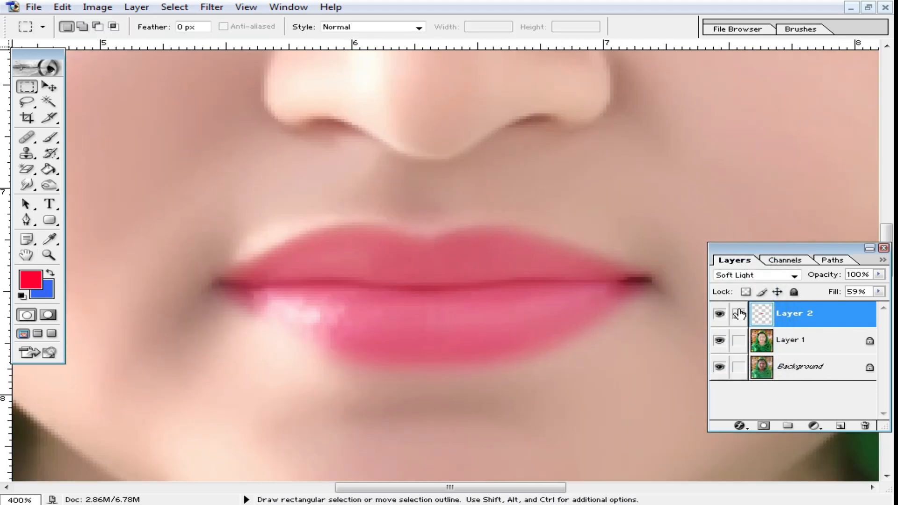
left_click(721, 314)
left_click(721, 314)
left_click(721, 313)
left_click(721, 313)
left_click(880, 293)
left_click_drag(857, 307, 861, 308)
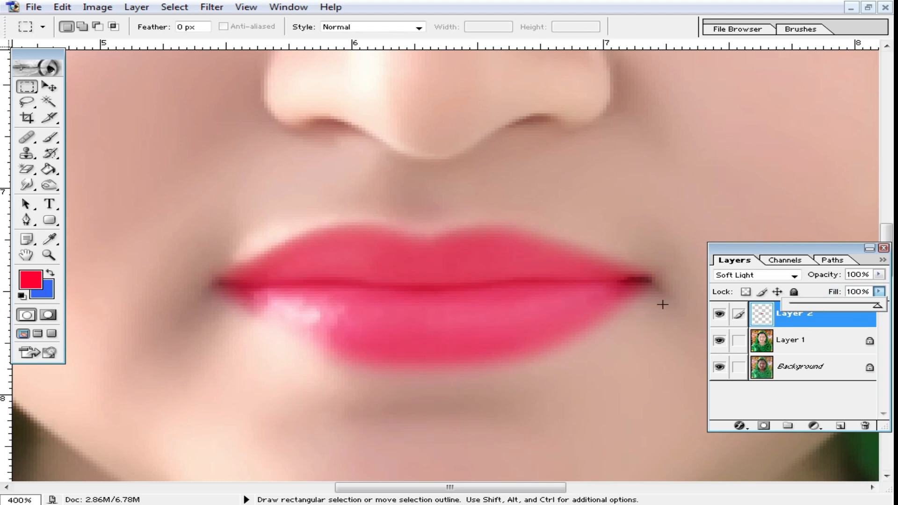
left_click(723, 313)
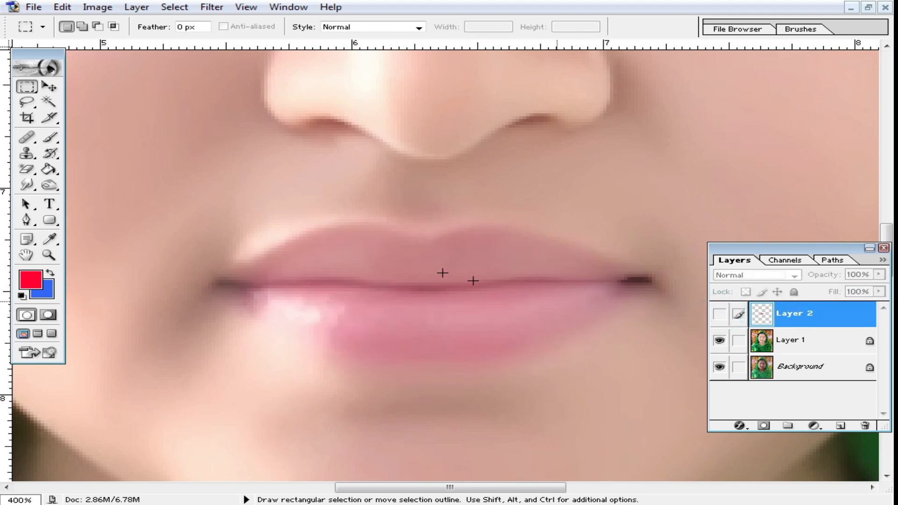
left_click(720, 314)
- Examine the lip color up close and against the whole portrait
left_click(529, 265, "ctrl")
left_click_drag(530, 317, 654, 281)
left_click(523, 281, "alt")
left_click(522, 280, "alt")
left_click_drag(450, 194, 532, 363)
left_click(484, 294, "alt")
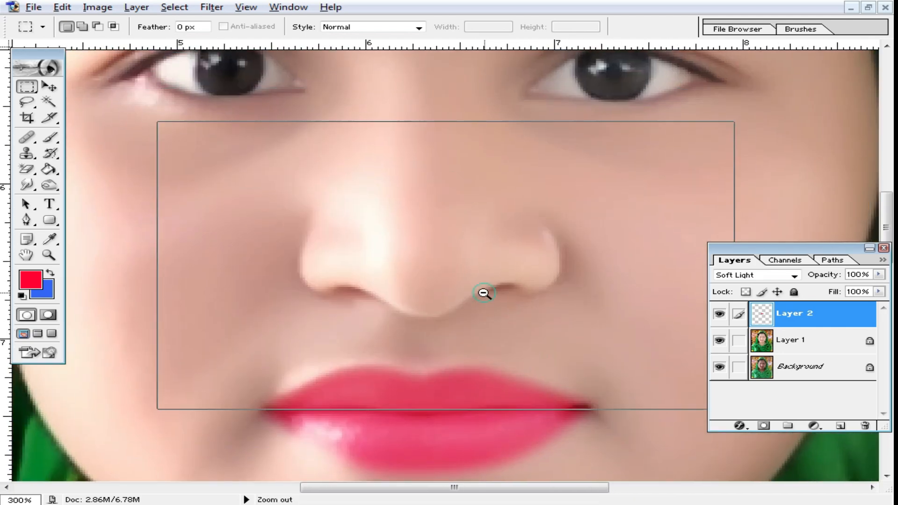
left_click(484, 293, "alt")
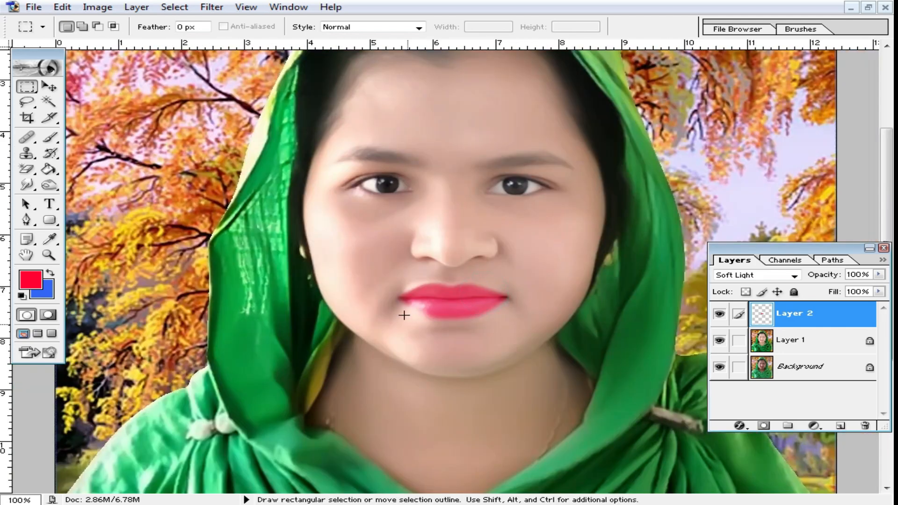
left_click(471, 294, "alt")
- Reduce the fill of Layer 1 to 85%
left_click(813, 310)
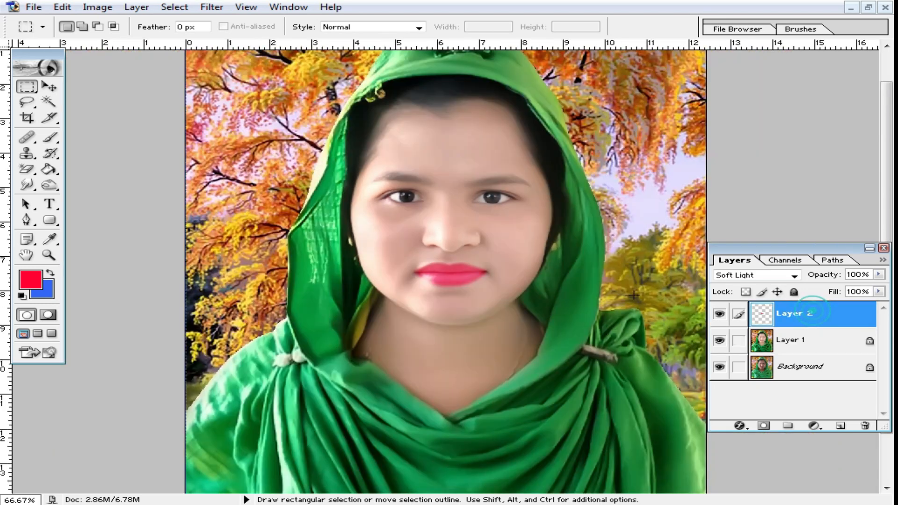
left_click(811, 349)
left_click(880, 292)
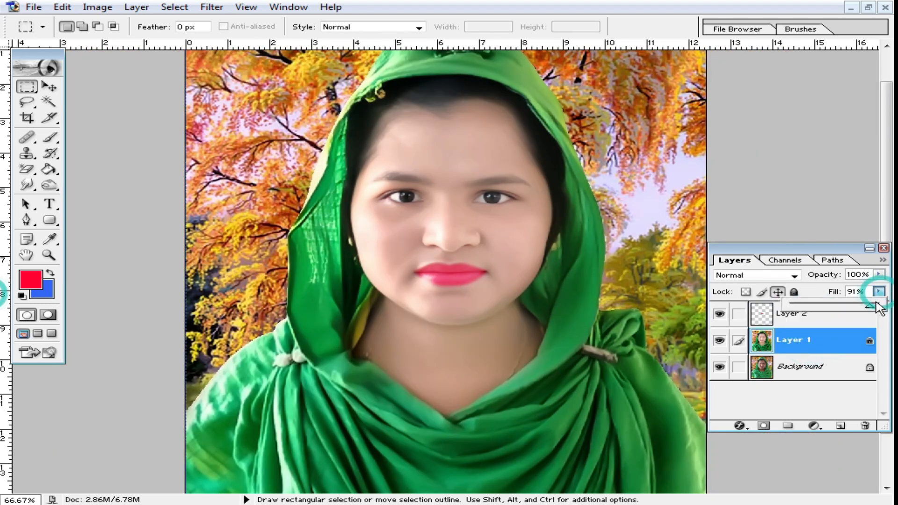
left_click_drag(869, 308, 857, 308)
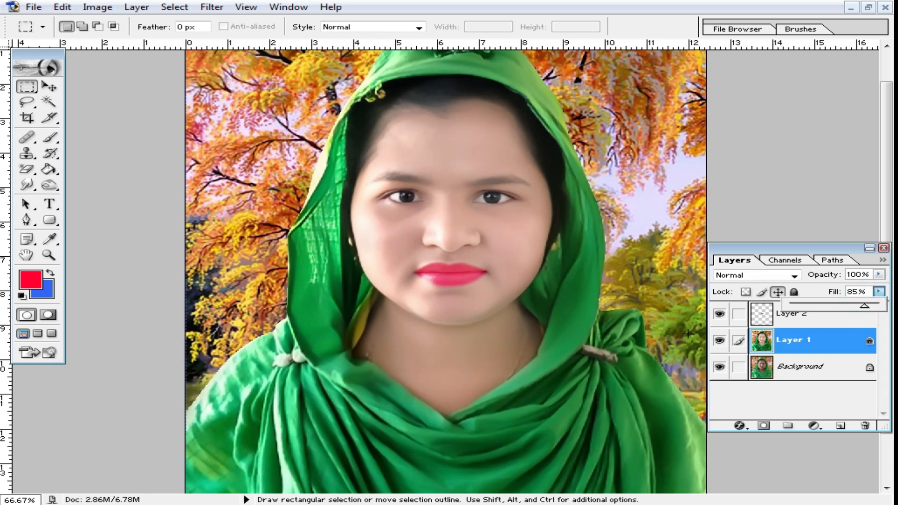
- Brighten Layer 1 slightly with an RGB Curves adjustment that maps input 120 to output 137
key("ctrl+m")
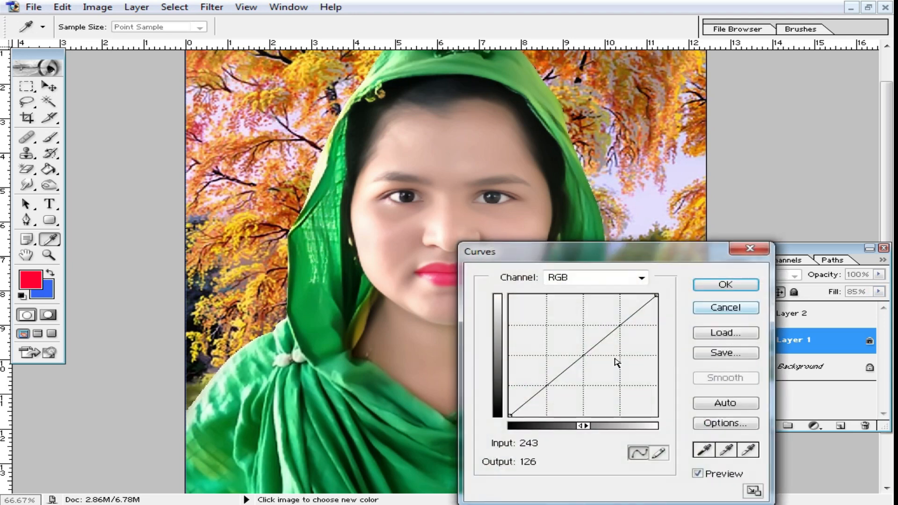
left_click_drag(584, 352, 579, 351)
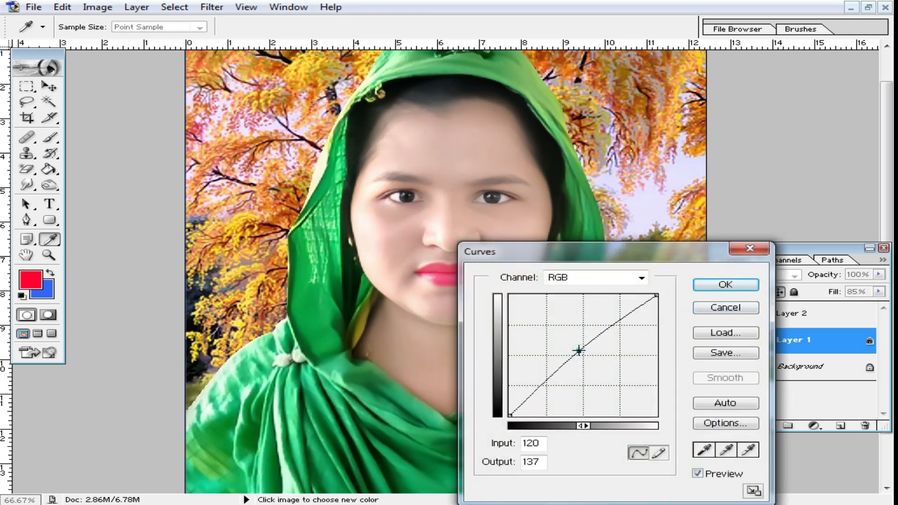
left_click(725, 285)
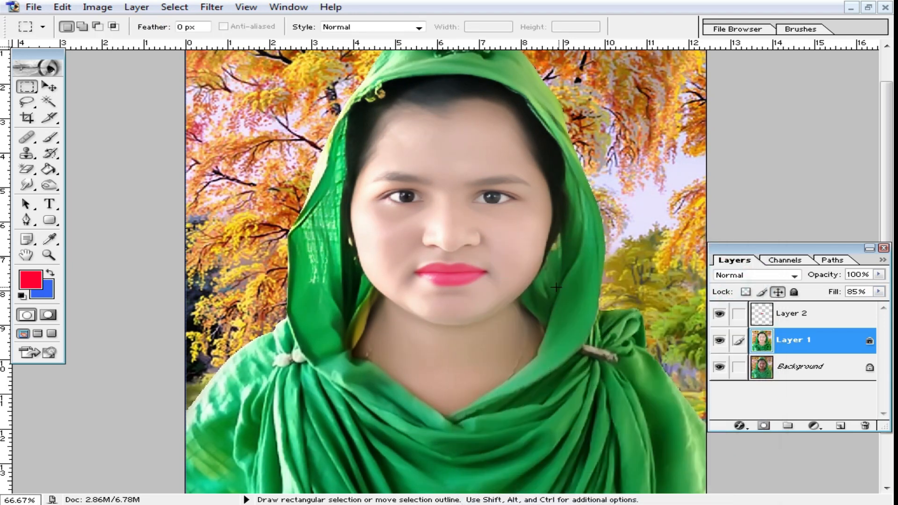
- Merge Layer 2 and Layer 1 down into the Background and review the whole portrait
left_click(790, 312)
key("ctrl+e")
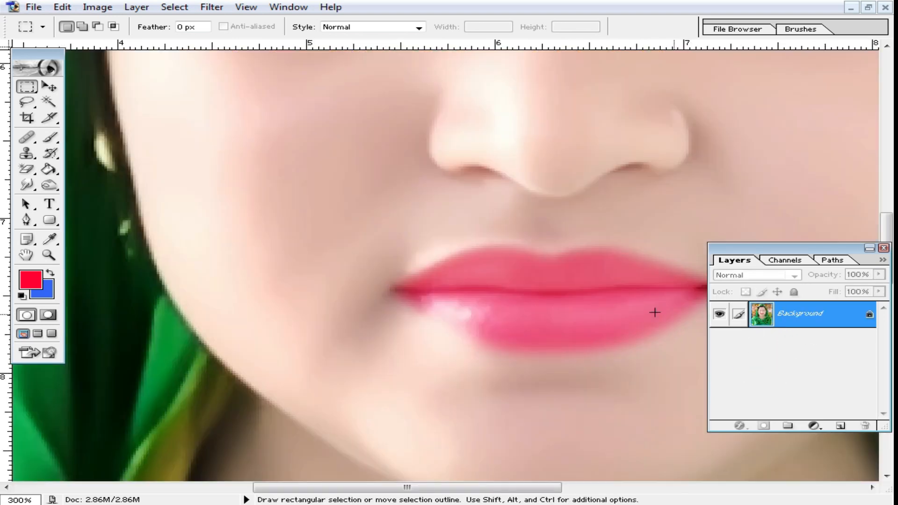
left_click(598, 303, "alt")
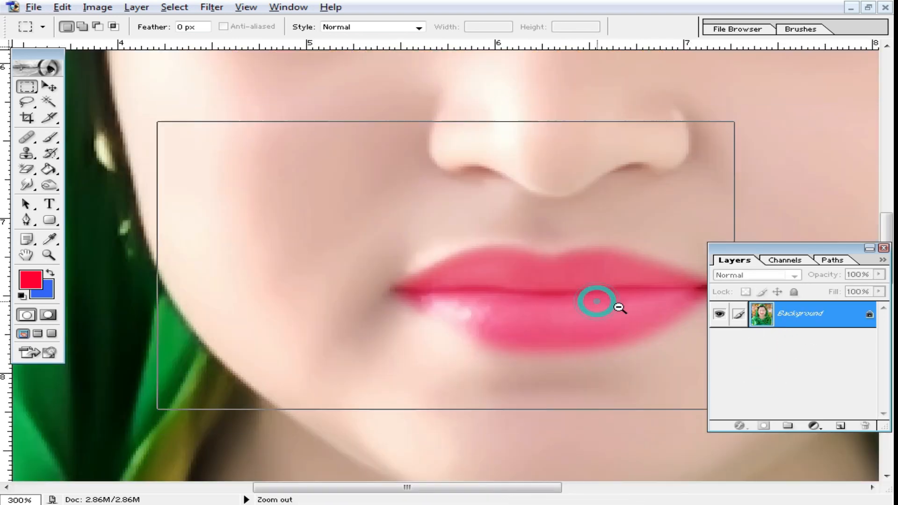
left_click(484, 259, "alt")
left_click_drag(499, 239, 529, 282)
left_click(459, 262, "alt")
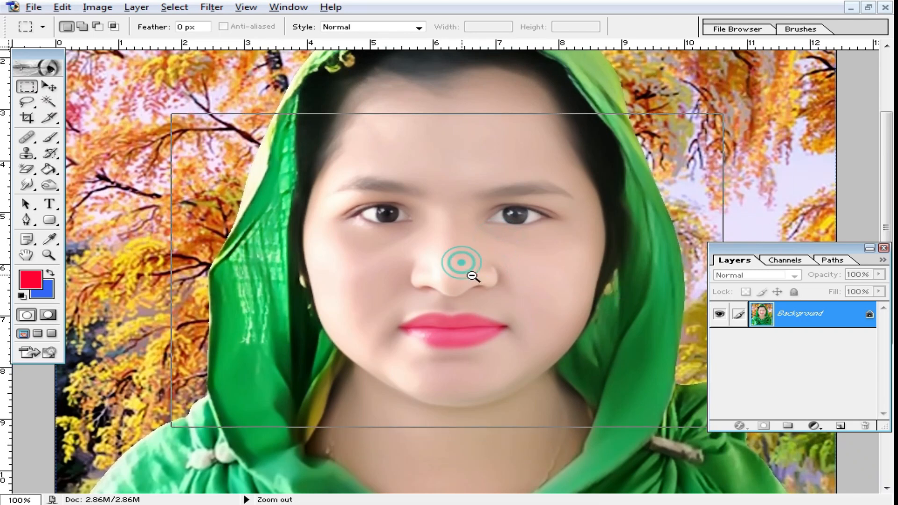
scroll(445, 244, "down", 3)
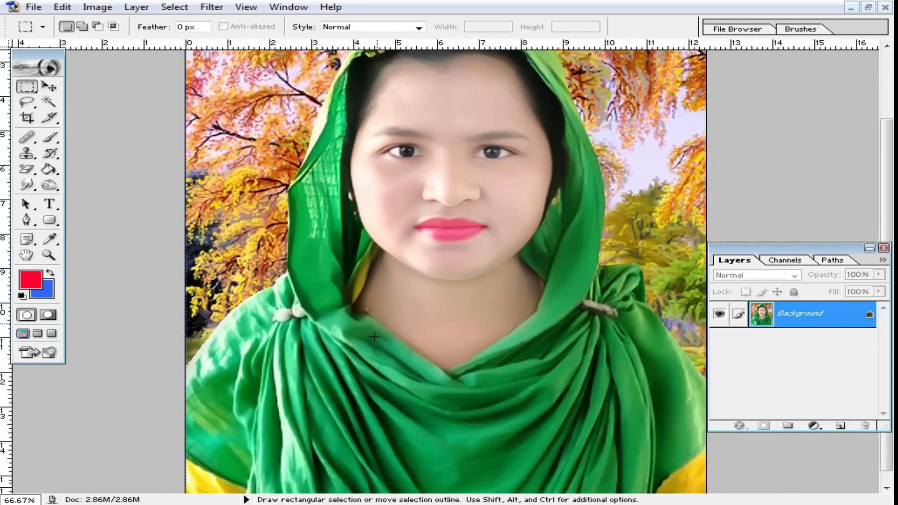
- Begin a Pen path at the image's left edge and trace the left shoulder up to the scarf
key("p")
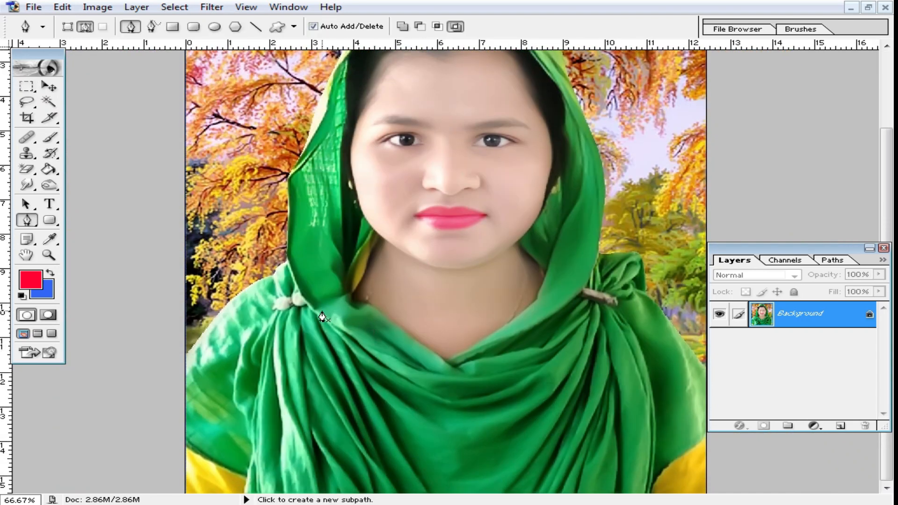
left_click(186, 360)
key("ctrl+space")
left_click(186, 359, "ctrl")
left_click(185, 353, "ctrl")
key("space")
left_click_drag(181, 148, 175, 321)
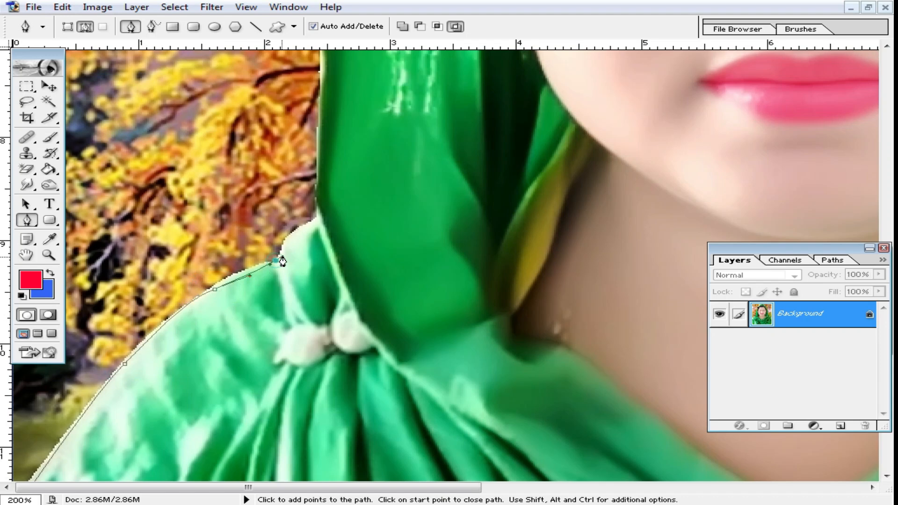
left_click_drag(311, 226, 314, 220)
left_click(317, 223)
- Continue the path up the left outer edge of the green scarf beside the face
key("space")
left_click_drag(351, 164, 348, 399)
left_click_drag(319, 275, 325, 237)
key("space")
left_click_drag(348, 176, 365, 236)
key("space")
left_click_drag(409, 172, 388, 284)
left_click_drag(387, 212, 402, 173)
- Trace the upper left curve of the scarf and across the top of the head
key("space")
left_click_drag(437, 132, 304, 300)
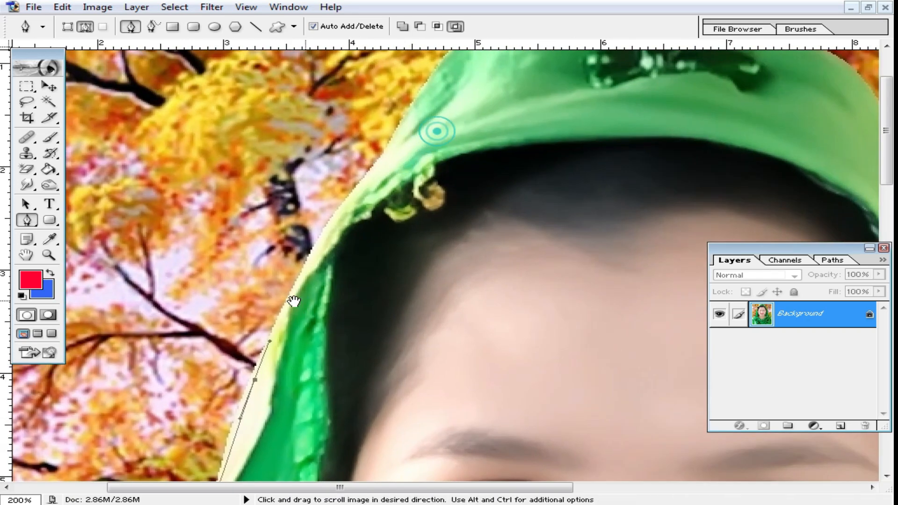
left_click_drag(341, 216, 375, 170)
key("space")
left_click_drag(421, 136, 339, 226)
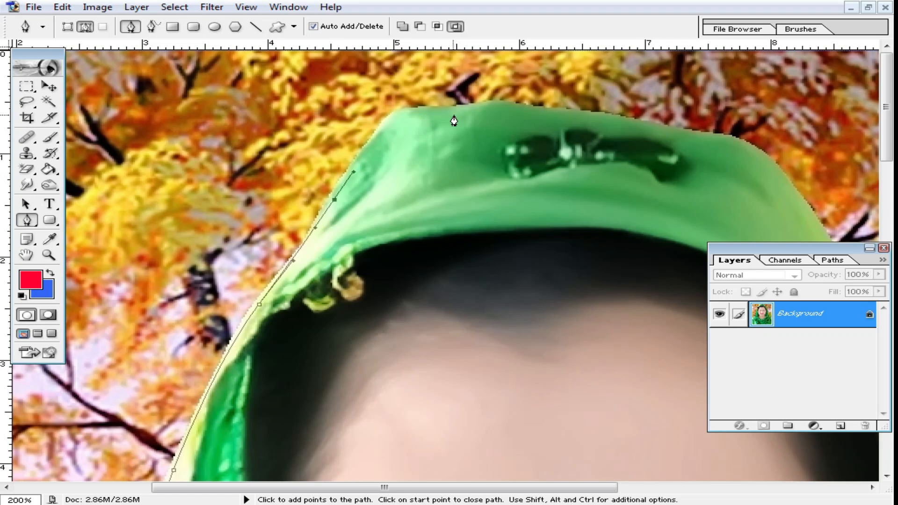
left_click_drag(505, 107, 510, 104)
key("space")
left_click_drag(584, 140, 366, 139)
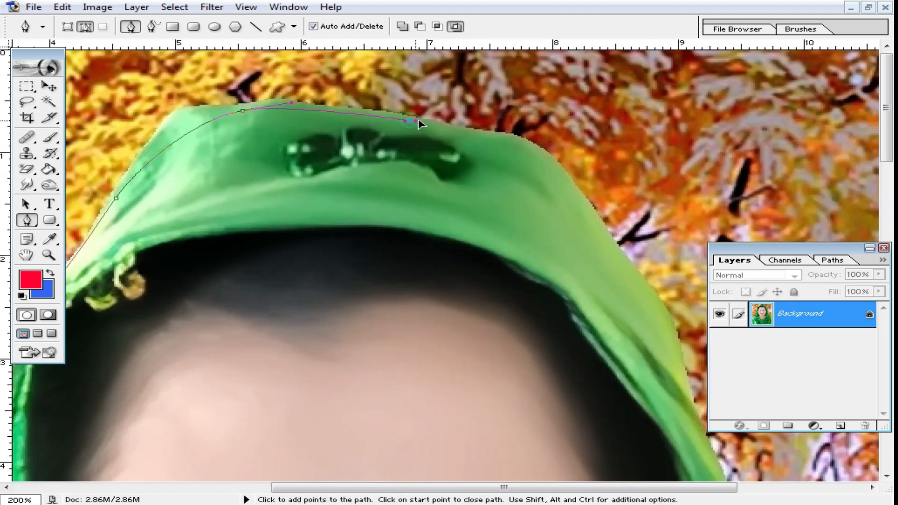
- Extend the path down the right outer edge of the scarf to the neck area
key("space")
left_click_drag(575, 188, 460, 197)
key("space")
left_click_drag(518, 275, 439, 168)
left_click_drag(466, 247, 467, 248)
key("space")
left_click_drag(489, 311, 475, 155)
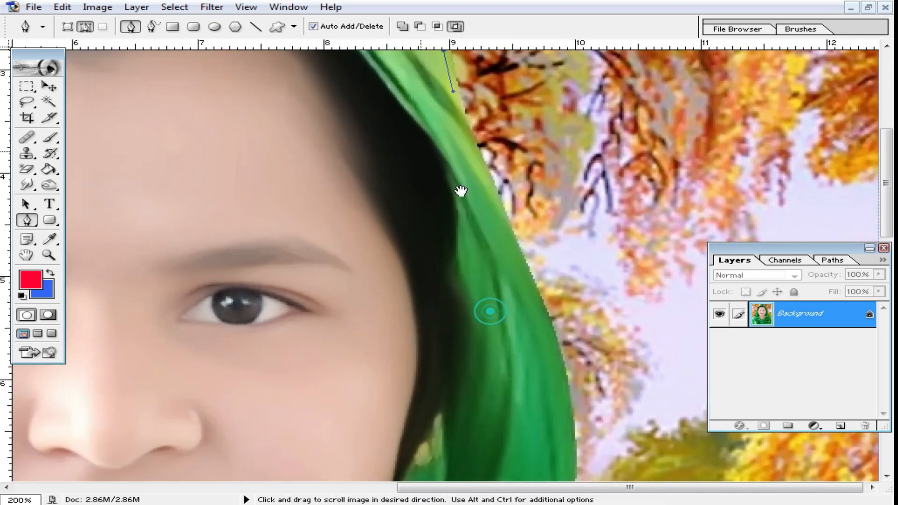
key("space")
left_click_drag(563, 416, 557, 200)
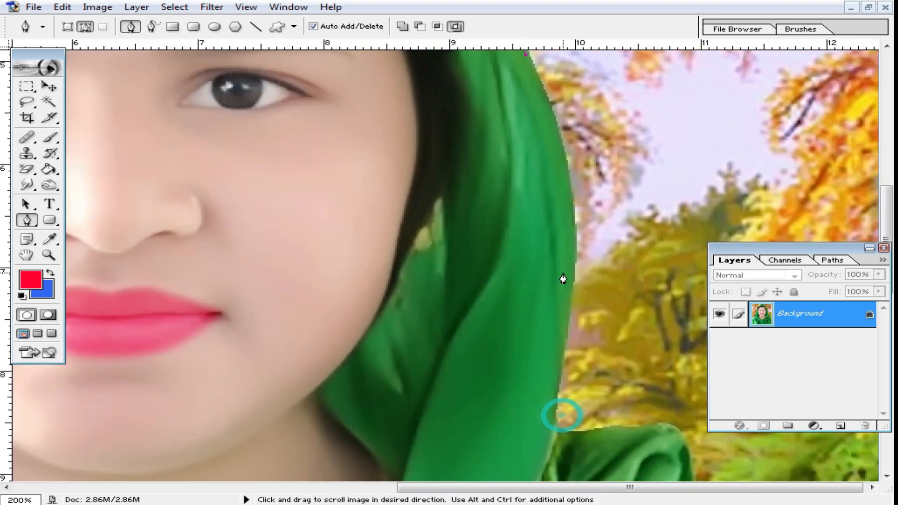
left_click_drag(569, 268, 542, 206)
- Trace around the gathered cloth and down the right shoulder to just past the image's right edge
key("space")
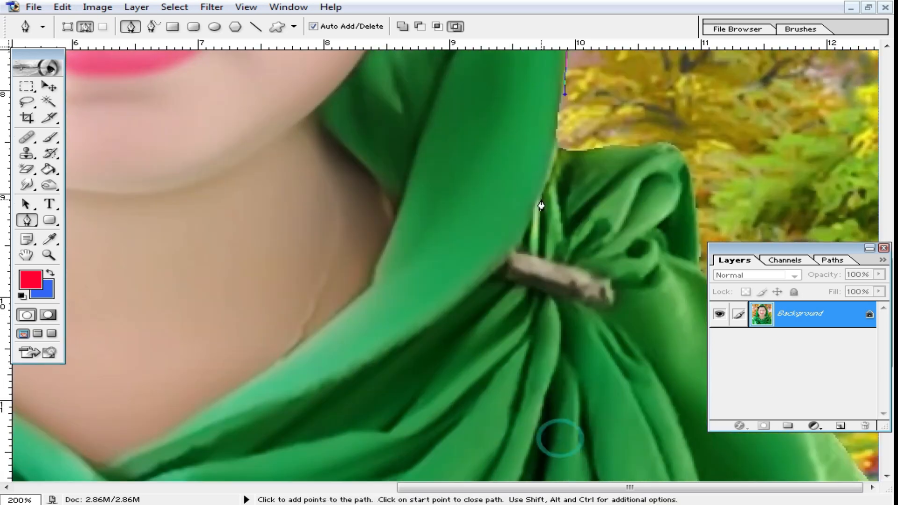
left_click_drag(554, 147, 568, 160)
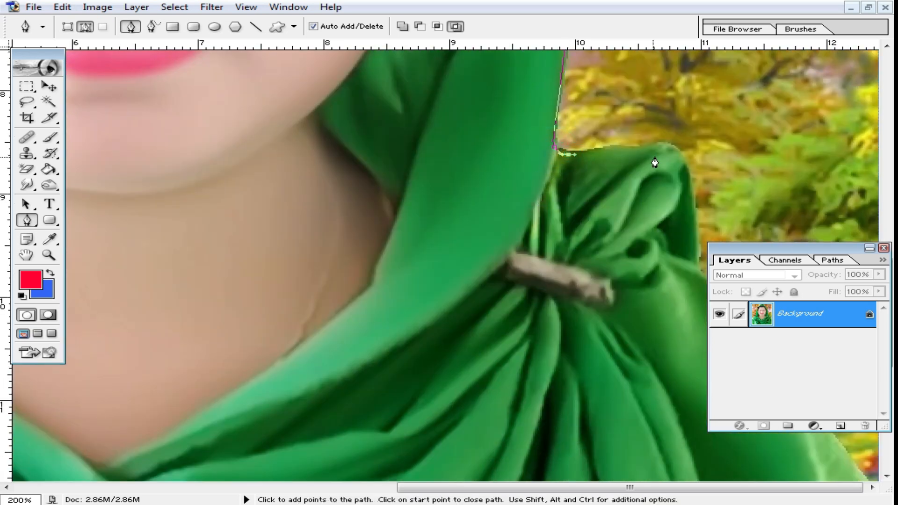
left_click(689, 237)
key("space")
left_click_drag(668, 282, 730, 147)
left_click(738, 178, "alt")
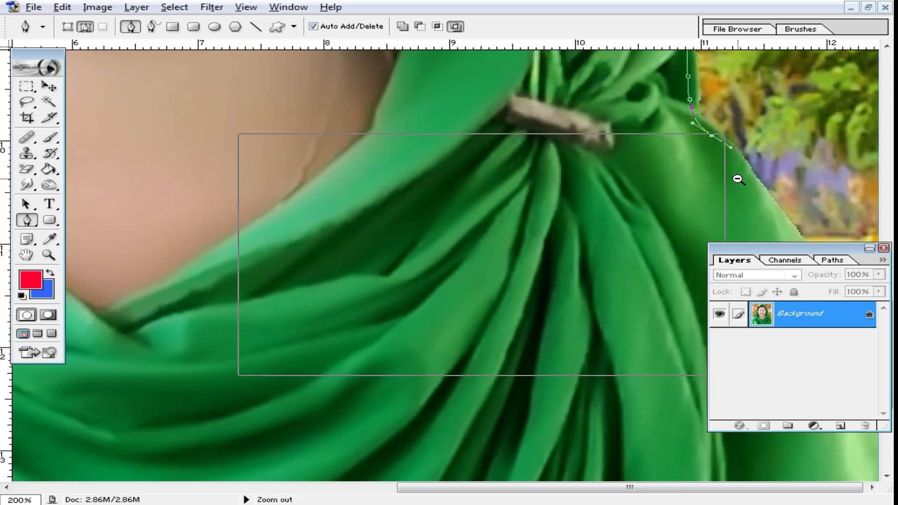
left_click(716, 206, "alt")
left_click(683, 236, "alt")
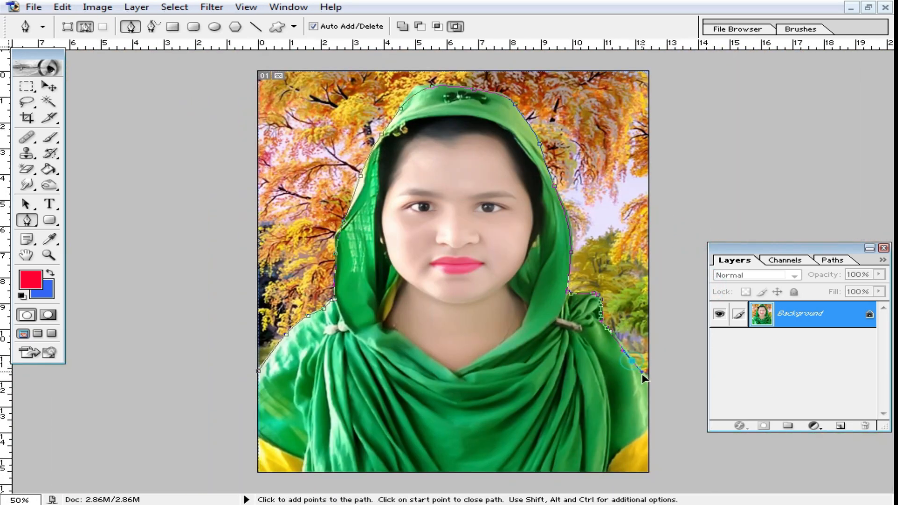
key("ctrl+z")
left_click_drag(664, 390, 673, 394)
- Loop the path around the outside of the canvas and close it at its starting point
left_click(681, 348, "alt")
left_click(731, 232, "alt")
left_click_drag(681, 133, 657, 123)
left_click_drag(535, 102, 476, 96)
left_click_drag(325, 115, 272, 172)
left_click_drag(263, 237, 305, 337)
left_click(355, 322)
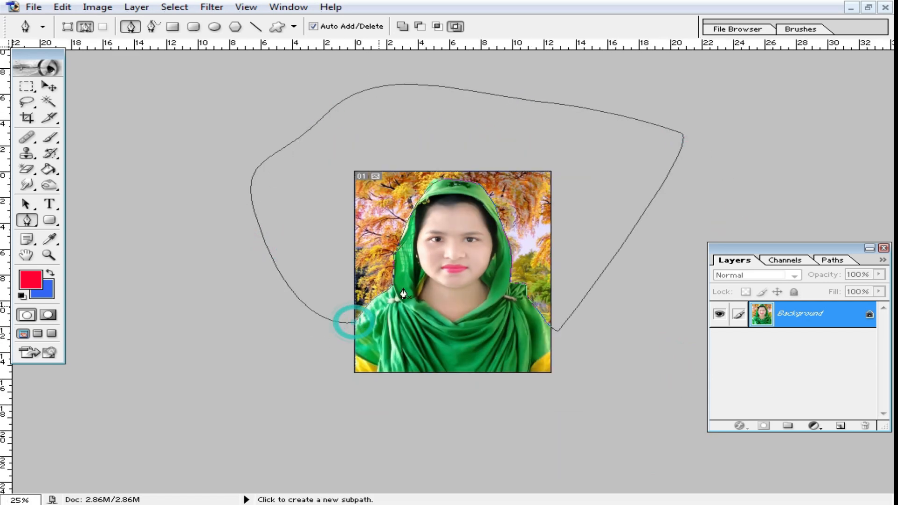
- Convert the closed path into a new anti-aliased selection with a feather radius of 0 pixels
right_click(383, 215)
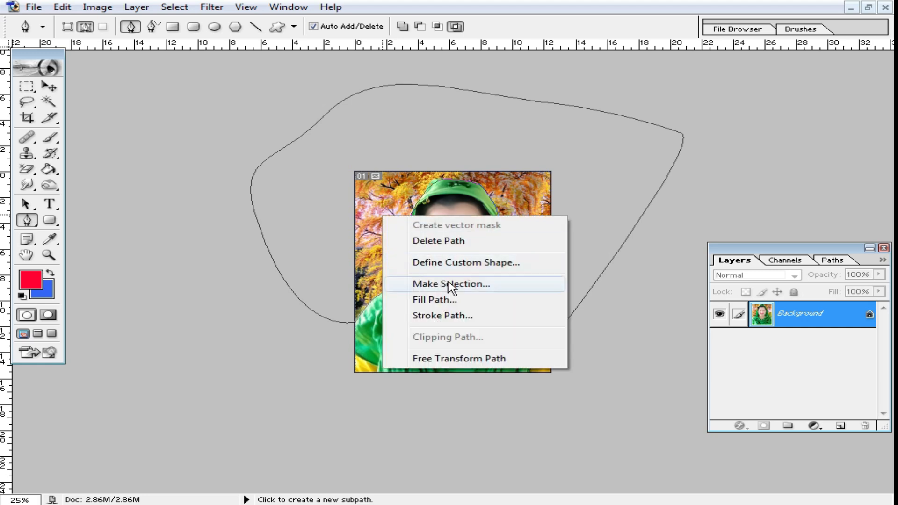
left_click(482, 284)
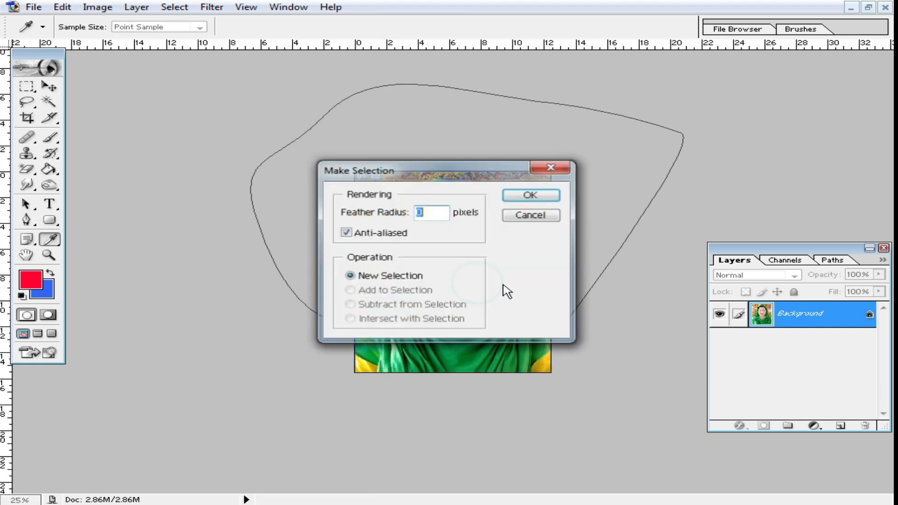
left_click(530, 195)
scroll(515, 262, "up", 3)
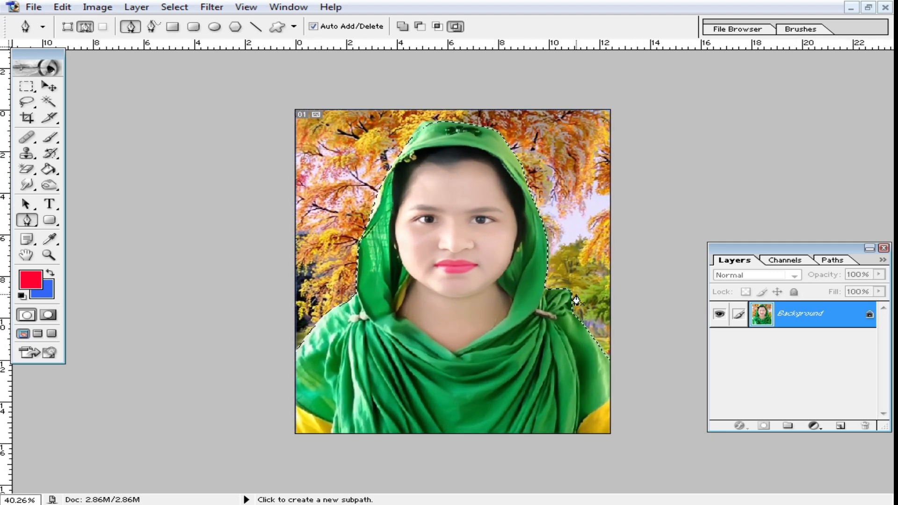
- Clear the selected autumn backdrop to the blue background color and check the scarf's edge up close
key("Delete")
scroll(540, 301, "up", 3)
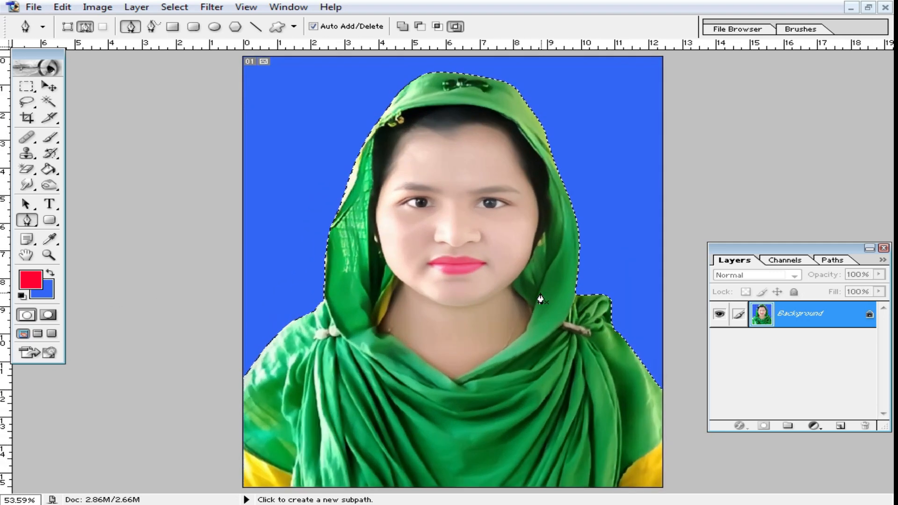
left_click(31, 89)
left_click(550, 281)
left_click(552, 223, "ctrl")
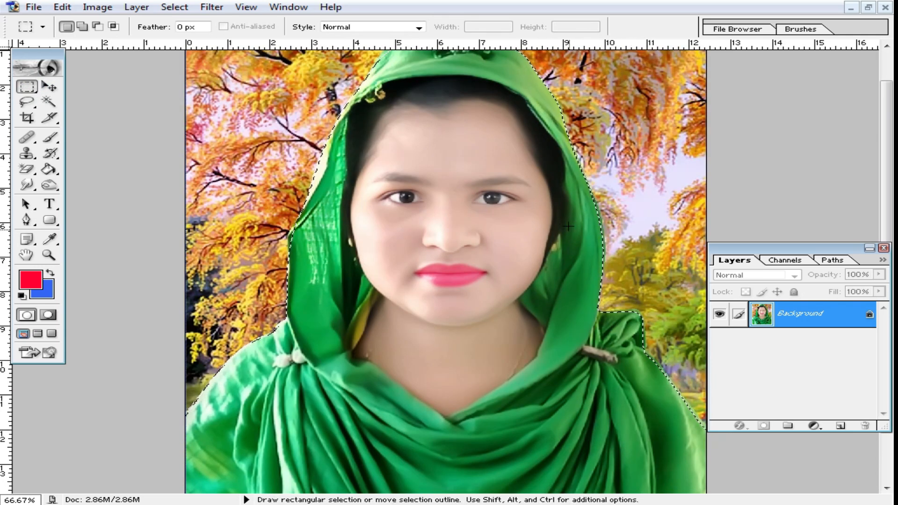
key("Delete")
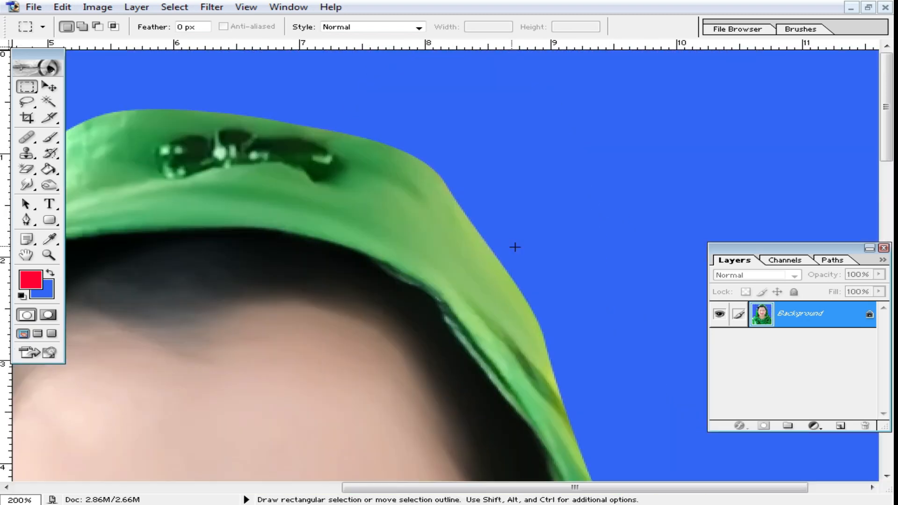
left_click(456, 204, "ctrl")
left_click(424, 250, "alt")
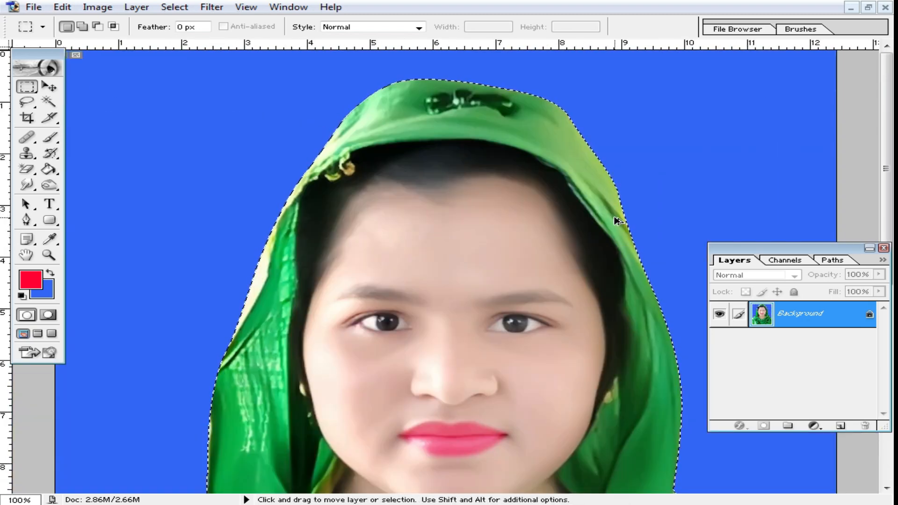
- Feather the backdrop selection by 2 pixels and clear it again to soften the cutout edge
key("ctrl+alt+d")
type("3")
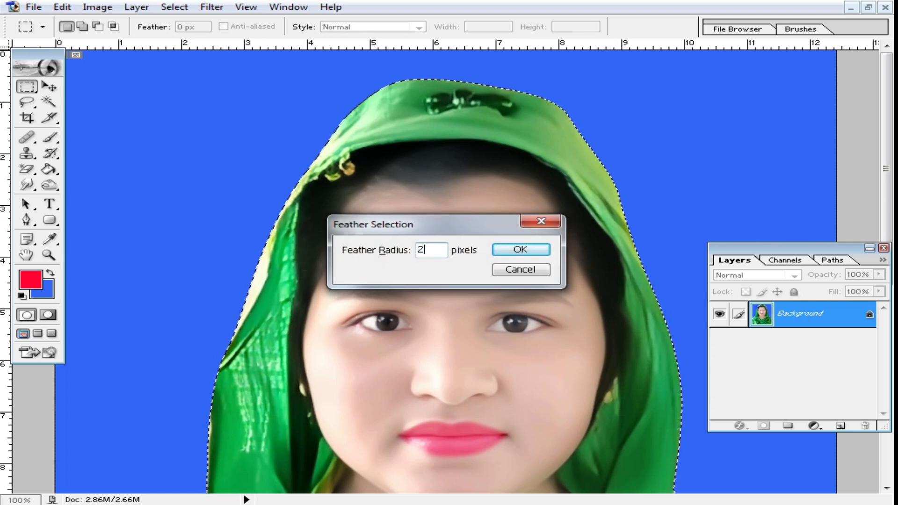
key("Return")
left_click(627, 199)
left_click(503, 178)
left_click(521, 171)
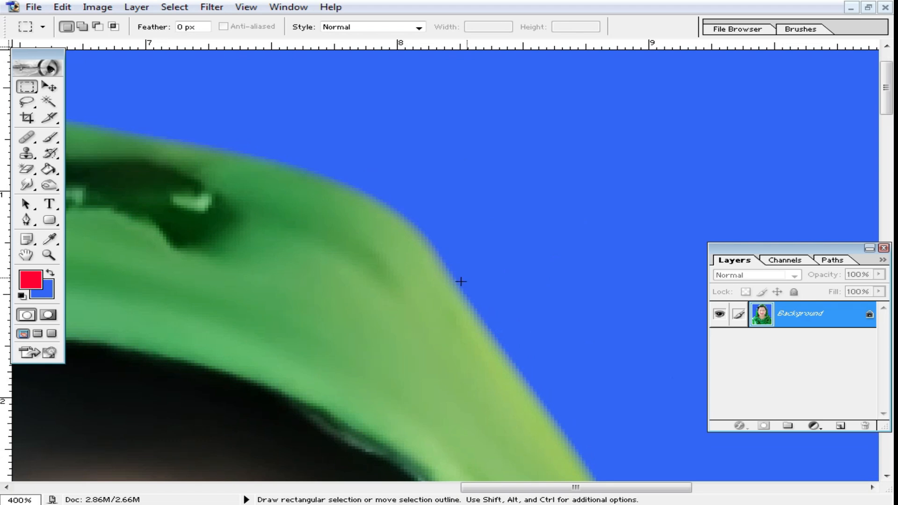
- Examine the softened scarf edge, the whole portrait and the face against the blue backdrop
left_click(448, 283, "alt")
left_click(448, 284, "alt")
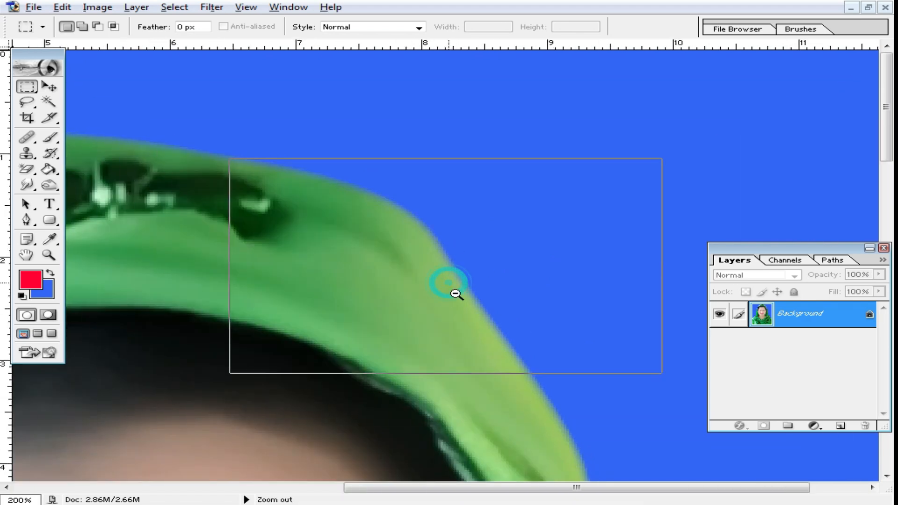
left_click(455, 292, "alt")
left_click(459, 295, "alt")
left_click_drag(542, 340, 482, 297)
left_click(472, 296, "alt")
left_click(455, 260, "alt")
scroll(367, 222, "up", 4)
scroll(414, 205, "up", 1)
left_click(458, 261, "ctrl")
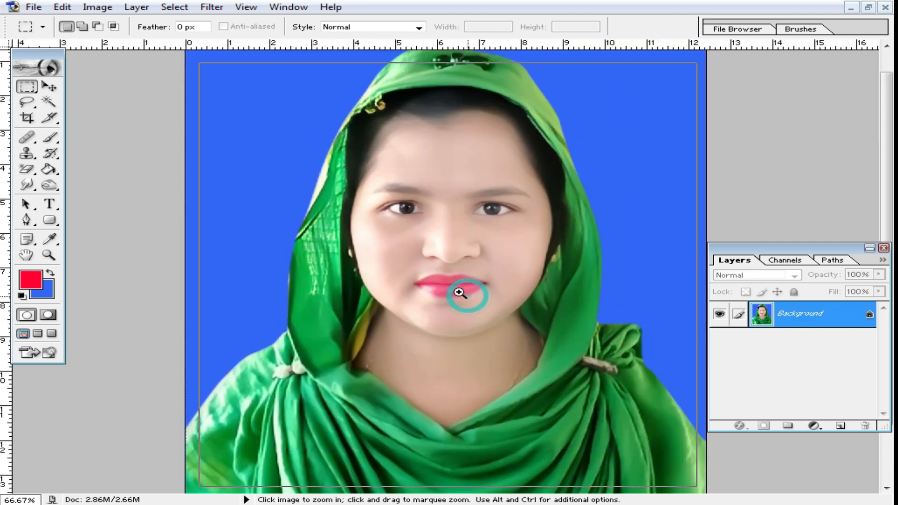
left_click(461, 295, "ctrl")
left_click_drag(464, 252, 464, 321)
left_click_drag(468, 268, 487, 257)
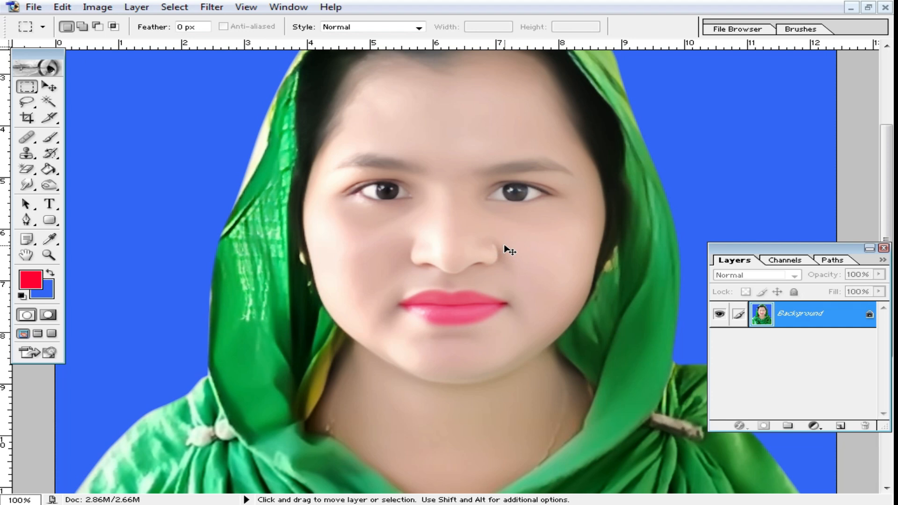
- Darken the portrait's midtones slightly with an RGB Levels adjustment
key("ctrl+l")
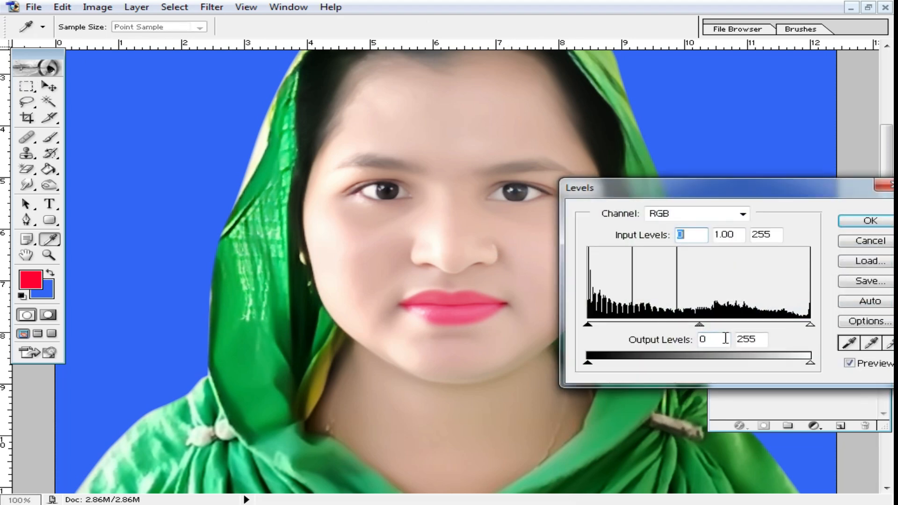
left_click_drag(704, 323, 708, 324)
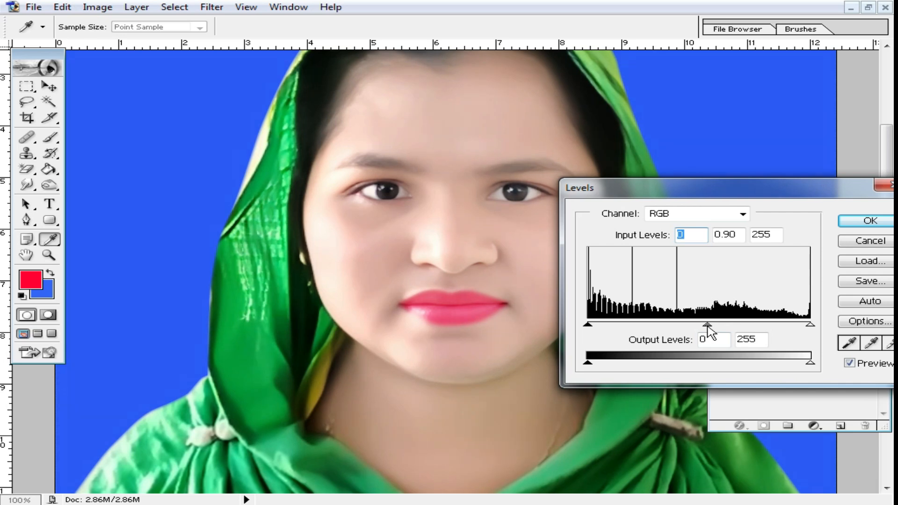
mouse_move(710, 332)
left_mouse_down()
mouse_move(724, 321)
mouse_move(706, 333)
left_mouse_up()
key("Return")
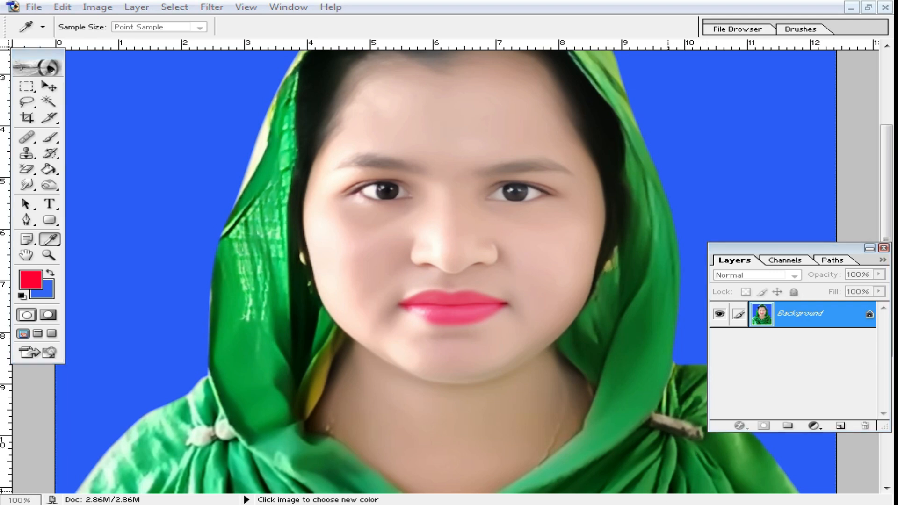
key("ctrl+l")
left_click_drag(806, 192, 609, 210)
left_click(696, 235)
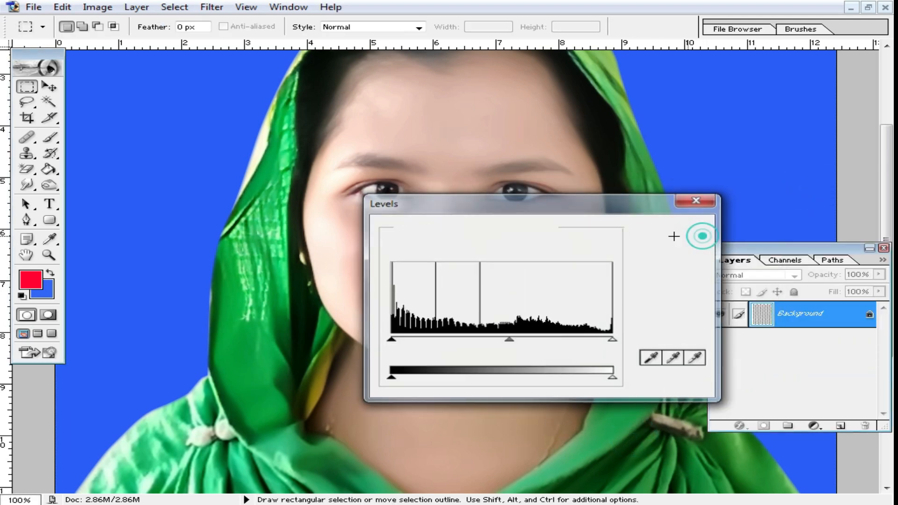
- Examine both eyes and the surrounding skin at high magnification
key("ctrl+space")
left_click(495, 216, "ctrl")
left_click(483, 225, "ctrl")
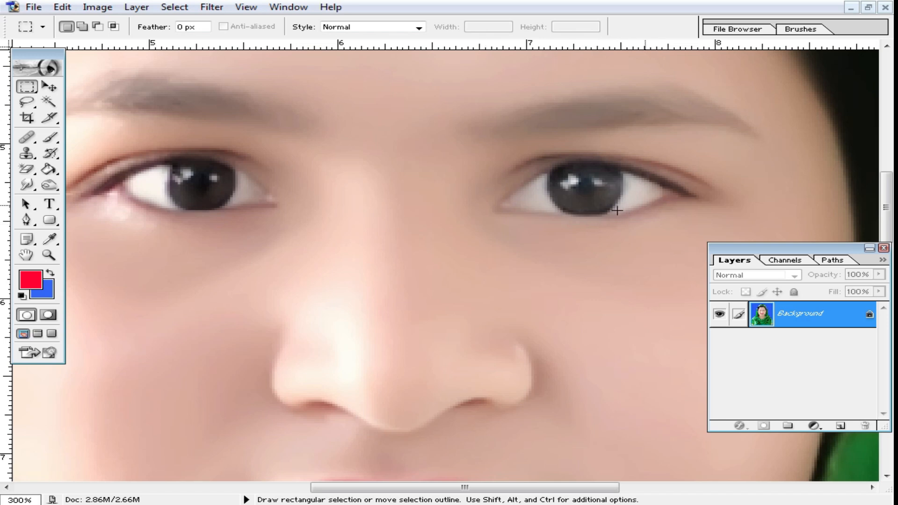
left_click(483, 230, "alt")
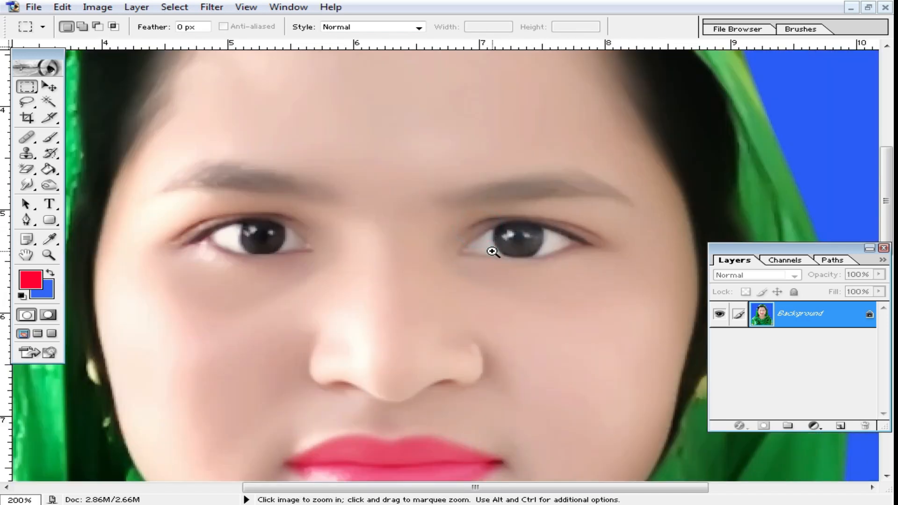
left_click(492, 251, "ctrl")
left_click_drag(530, 279, 642, 242)
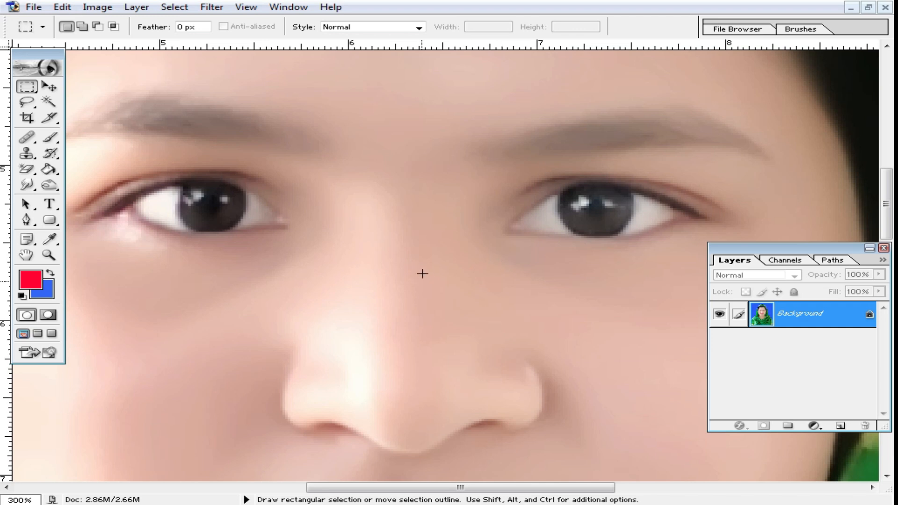
left_click(491, 263, "alt")
left_click(487, 263, "alt")
left_click(489, 267, "ctrl")
left_click(486, 269, "ctrl")
left_click_drag(409, 242, 457, 239)
- Add a new layer above the Background and set the Brush to 100% opacity
left_click(843, 425)
left_click(415, 223, "ctrl")
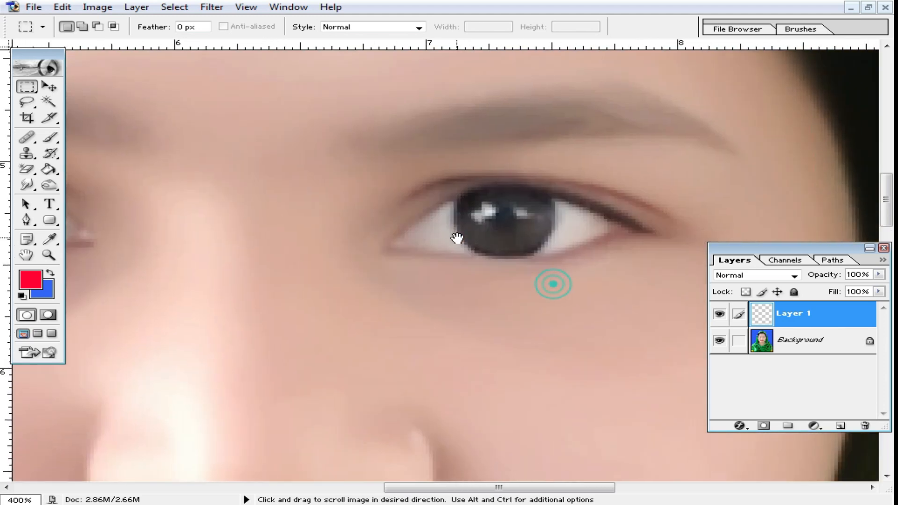
left_click(50, 138)
left_click(329, 27)
left_click_drag(328, 41, 397, 41)
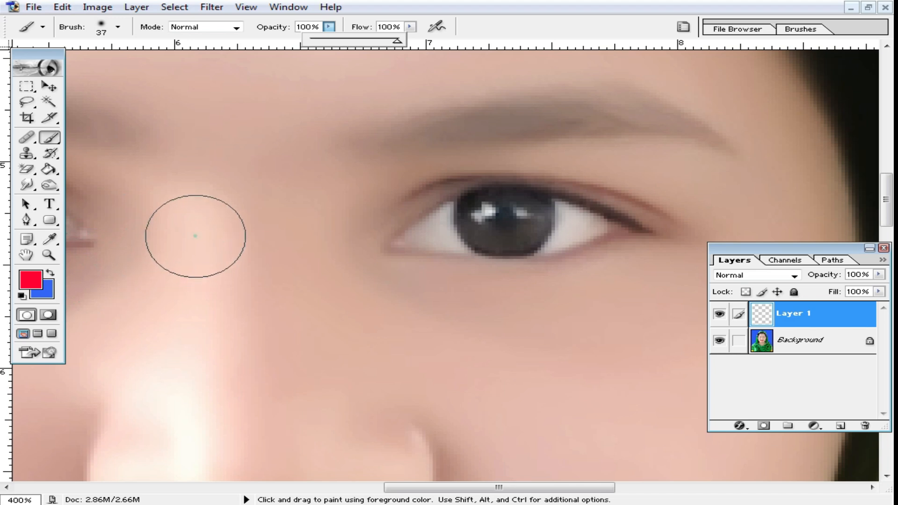
left_click_drag(187, 225, 344, 293)
key("ctrl+z")
- Set the foreground color to black and reduce the brush size to 4 pixels
left_click(28, 285)
left_click(622, 369)
left_click(782, 185)
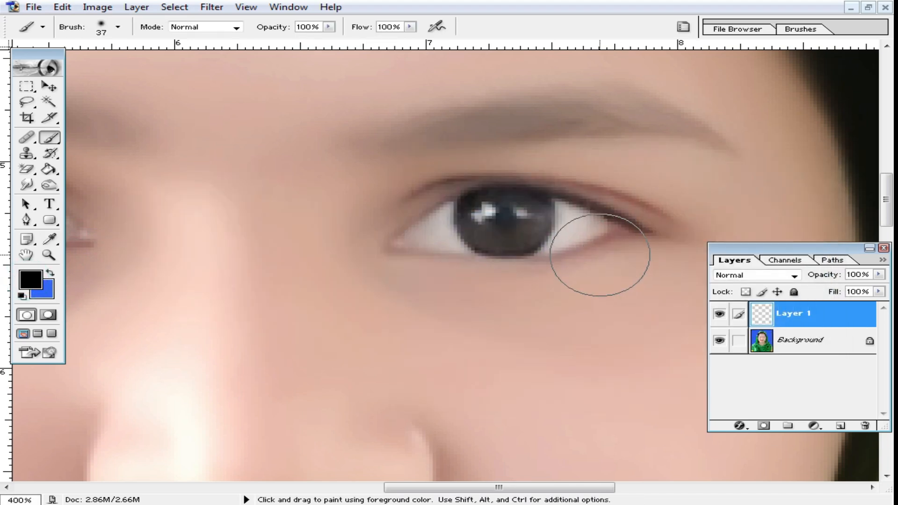
key("bracketleft")
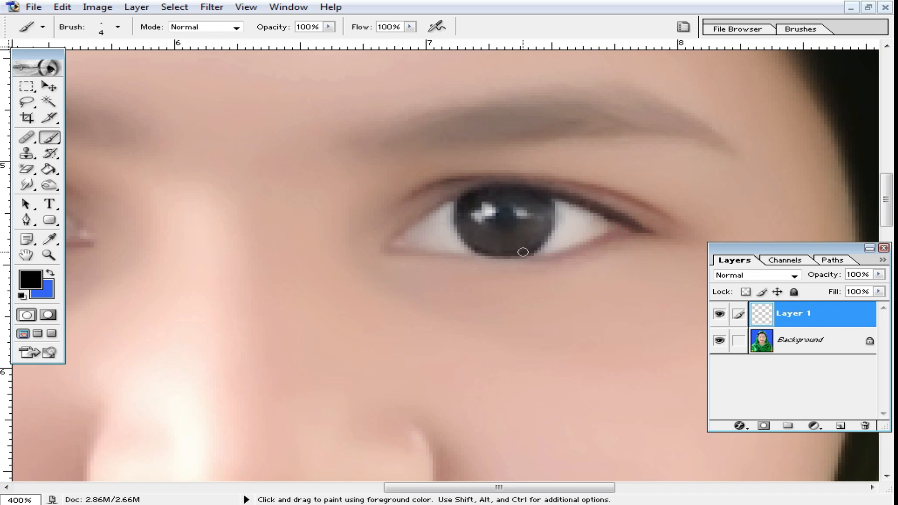
- Paint black eyeliner along the lower and upper lash lines of the eye on the image's right side
left_click(499, 257, "ctrl")
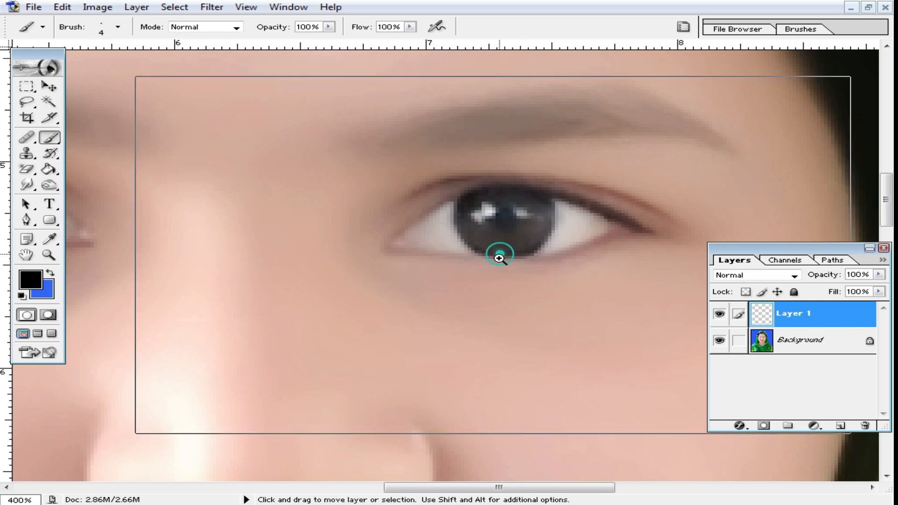
mouse_move(302, 260)
left_mouse_down()
mouse_move(508, 271)
mouse_move(619, 231)
left_mouse_up()
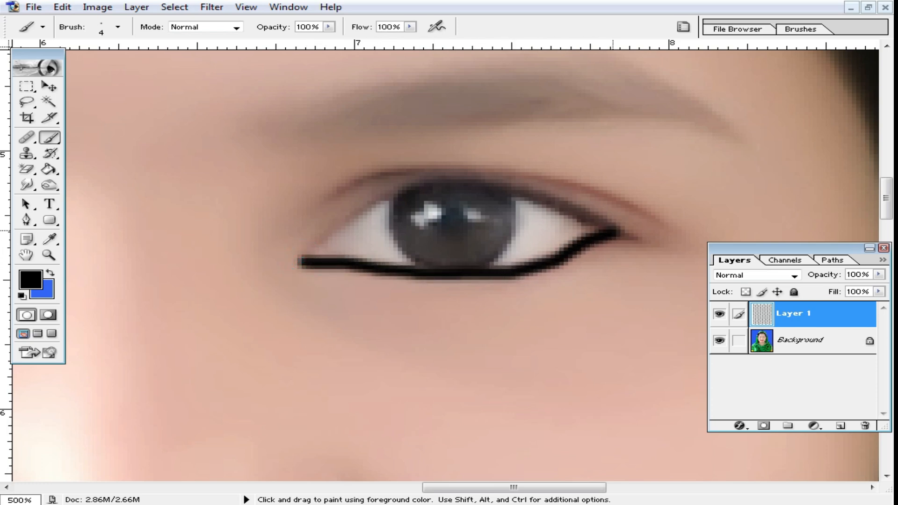
mouse_move(303, 257)
left_mouse_down()
mouse_move(362, 206)
mouse_move(425, 189)
mouse_move(519, 196)
mouse_move(651, 242)
left_mouse_up()
scroll(532, 260, "down", 1)
left_click_drag(297, 277, 610, 255)
- Outline the other eye with black Brush strokes along its lower and upper lash lines, extending past the outer corner
key("v")
left_click_drag(392, 291, 519, 293)
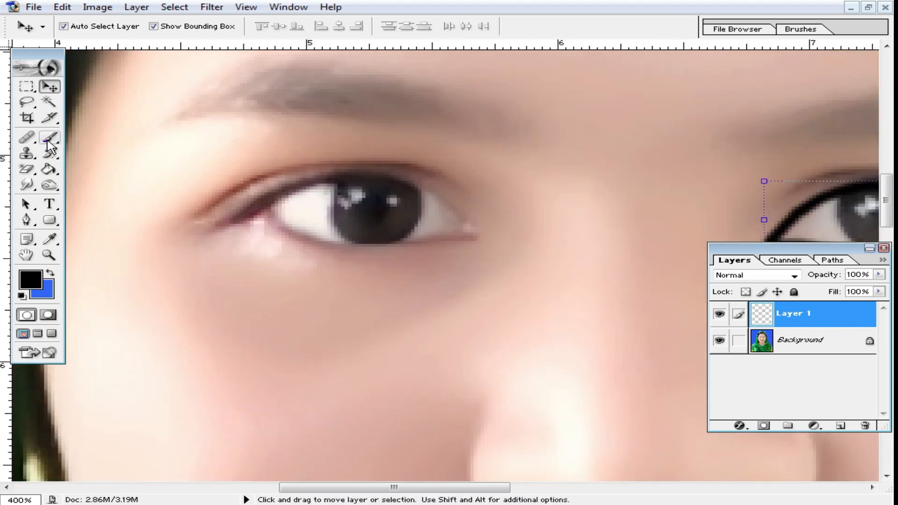
left_click(46, 138)
left_click(411, 266, "ctrl")
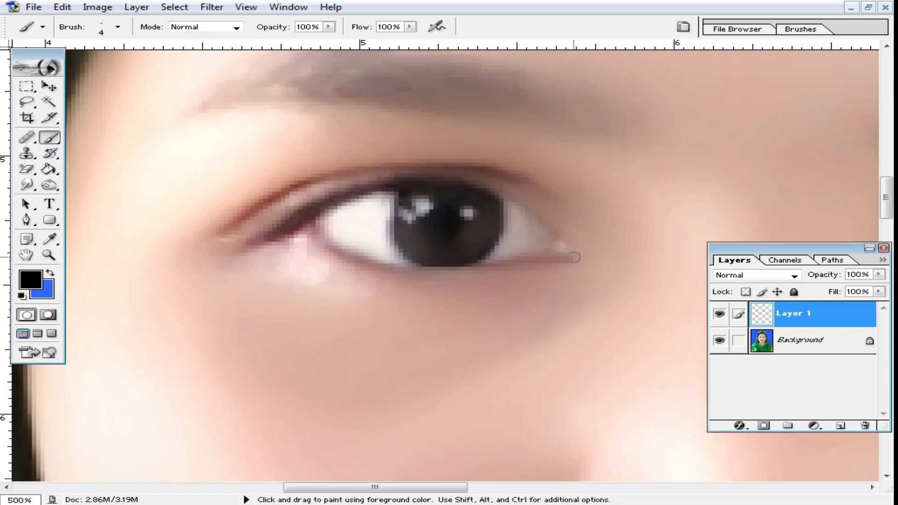
mouse_move(575, 257)
left_mouse_down()
mouse_move(379, 266)
mouse_move(333, 248)
mouse_move(305, 224)
left_mouse_up()
mouse_move(579, 256)
left_mouse_down()
mouse_move(535, 215)
mouse_move(480, 183)
mouse_move(407, 179)
mouse_move(315, 197)
left_mouse_up()
key("ctrl+z")
mouse_move(573, 251)
left_mouse_down()
mouse_move(502, 199)
mouse_move(440, 184)
mouse_move(353, 191)
mouse_move(251, 236)
left_mouse_up()
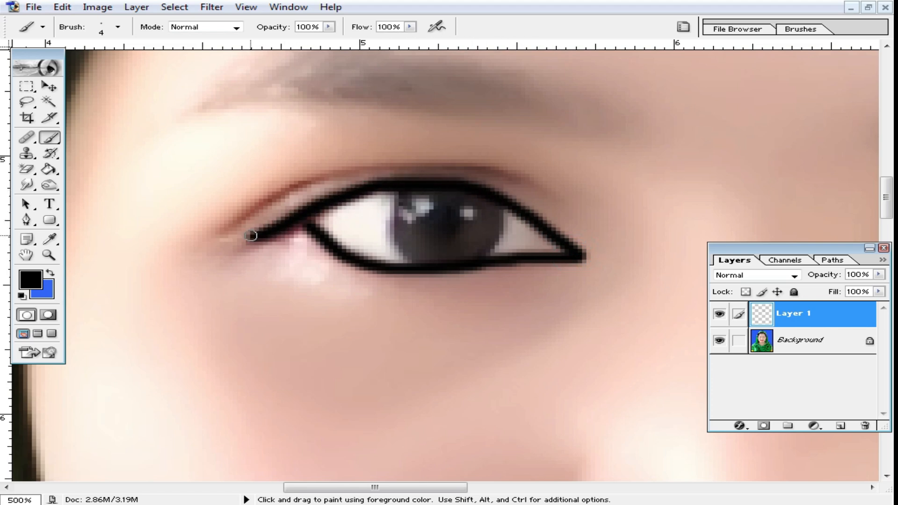
- Soften the painted eyeliner on Layer 1 with a Gaussian Blur of 2.7 pixels radius
left_click(50, 87)
left_click(669, 295, "alt")
left_click_drag(661, 296, 593, 304)
left_click(493, 297, "alt")
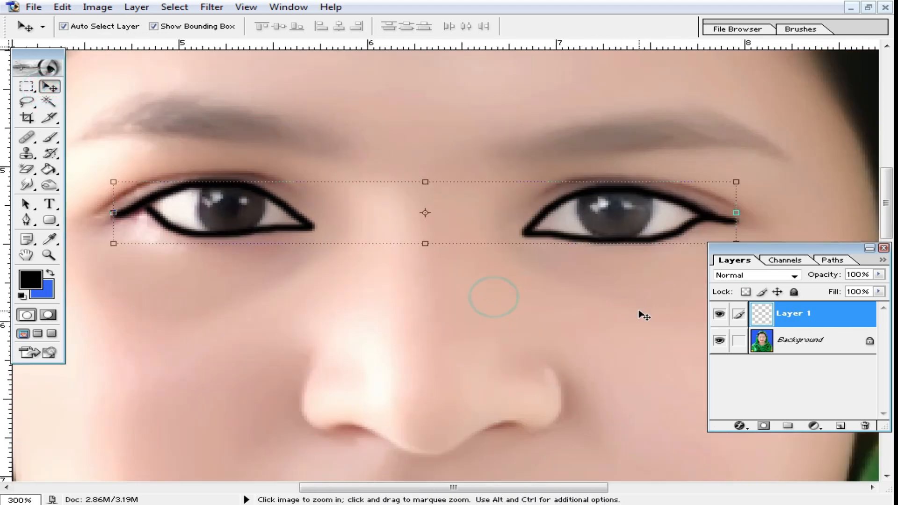
left_click(212, 7)
mouse_move(257, 113)
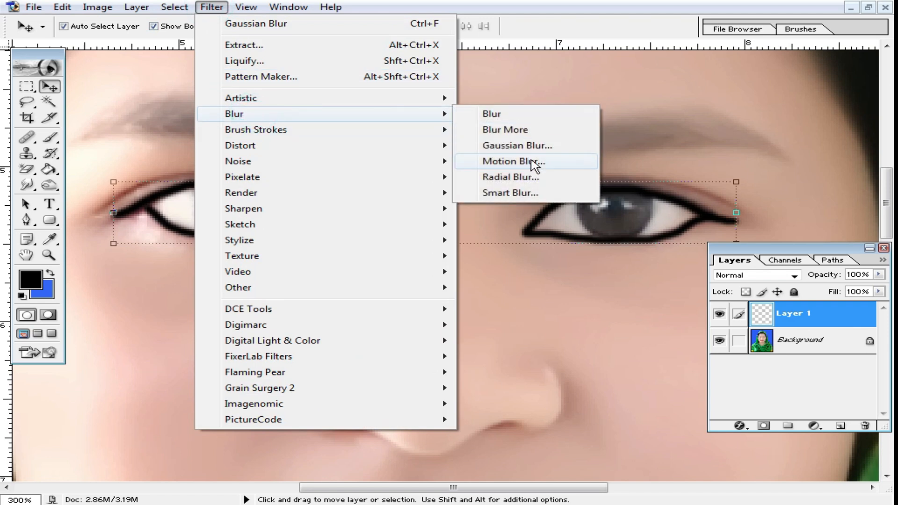
left_click(534, 146)
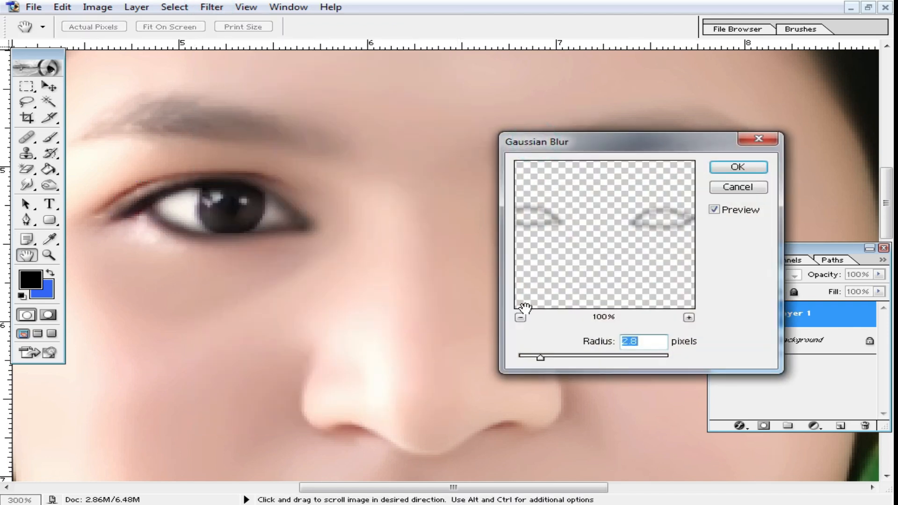
left_click_drag(641, 149, 541, 277)
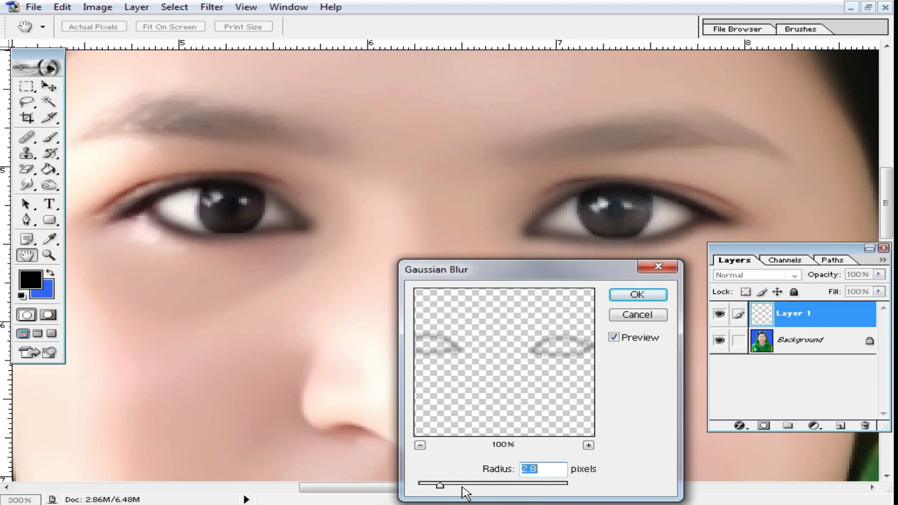
left_click_drag(442, 492, 440, 487)
left_click(638, 295)
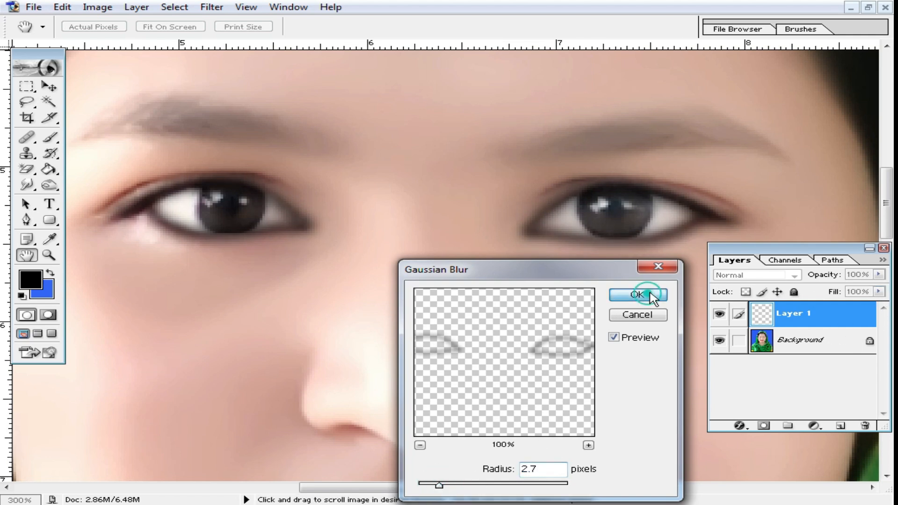
- Reduce the Fill of the eyeliner layer to 68%
key("v")
left_click(879, 291)
left_click_drag(878, 305, 845, 311)
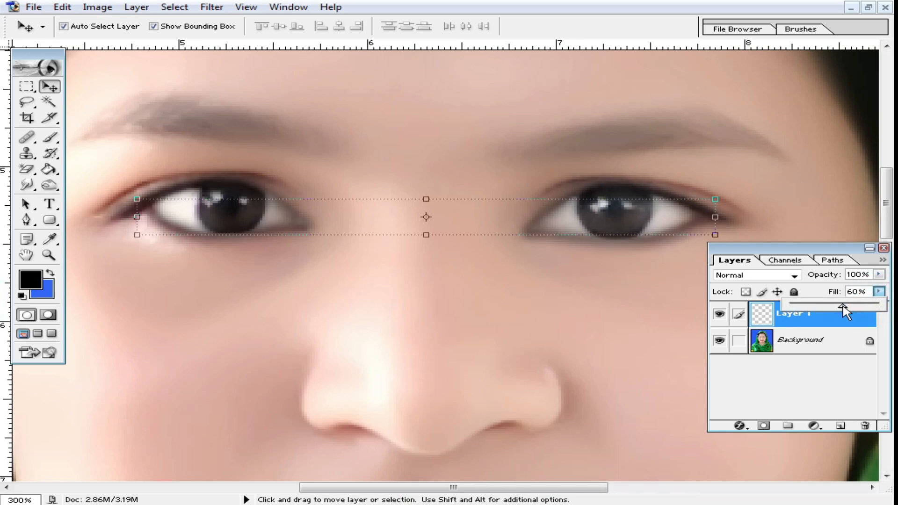
left_click(600, 296)
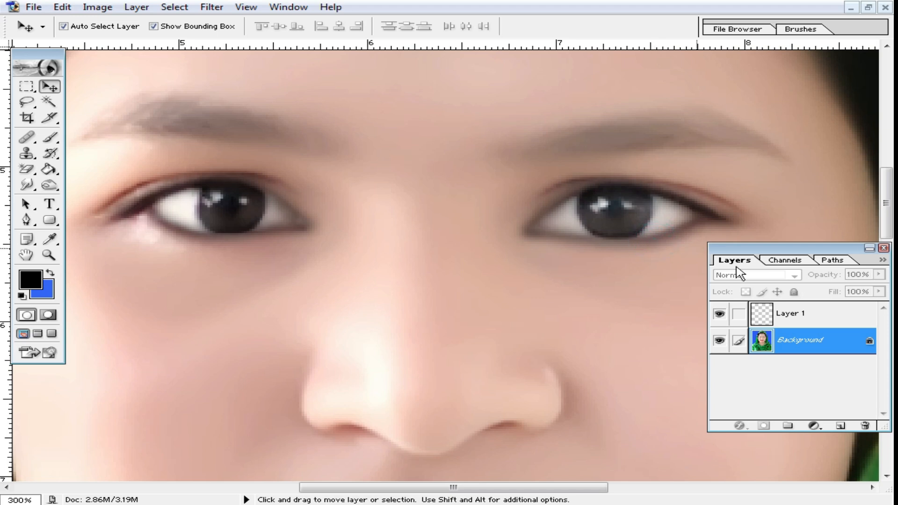
- Stretch the eyeliner layer downward to 107.8% of its height
left_click(780, 317)
left_click_drag(619, 241, 623, 244)
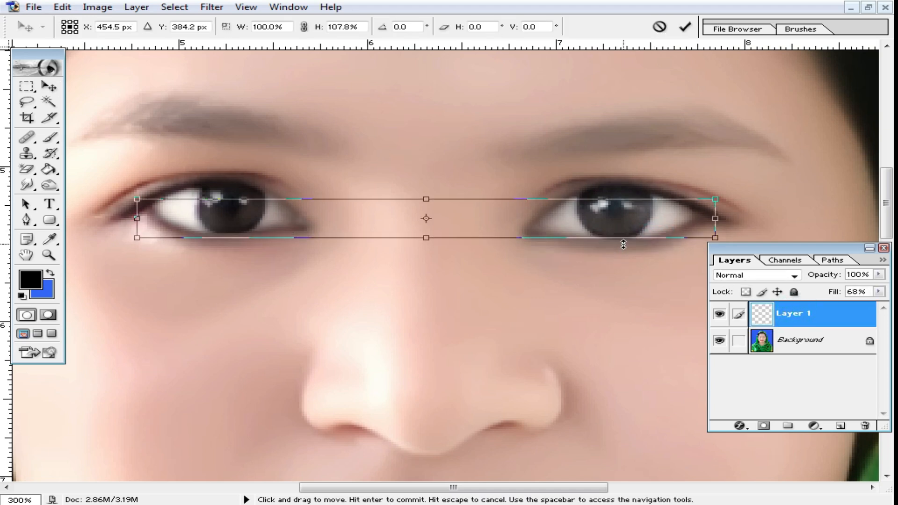
key("Return")
left_click(637, 293)
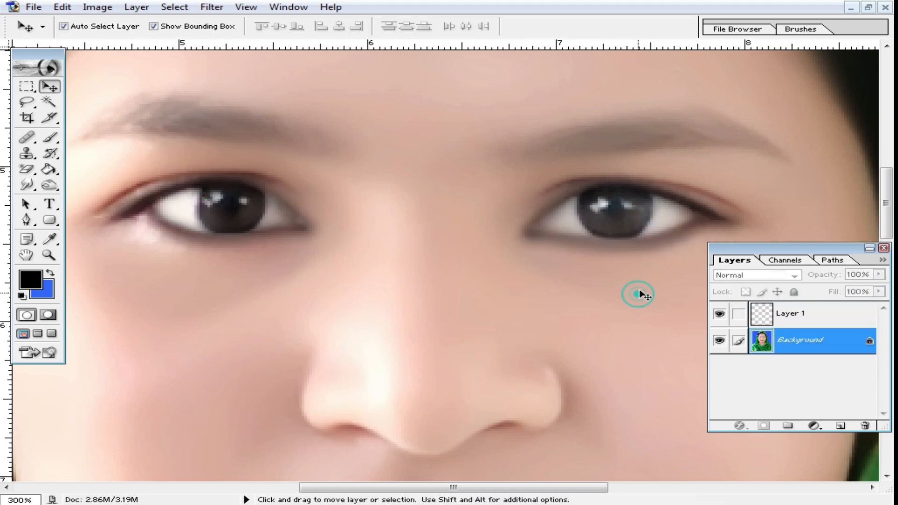
- Set the eyeliner layer's Fill to 62%
left_click(351, 242, "alt")
left_click(583, 303, "alt")
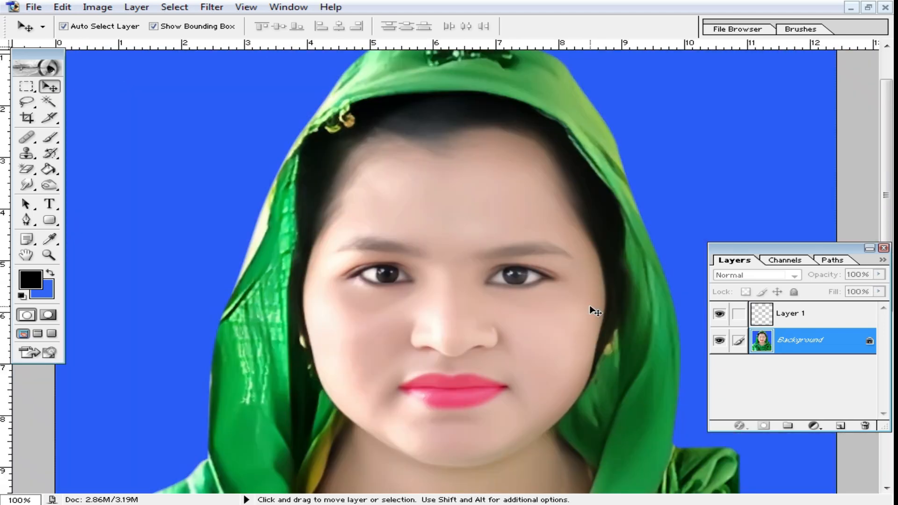
scroll(481, 305, "down", 1)
left_click(805, 314)
left_click(879, 293)
left_click_drag(852, 306, 837, 316)
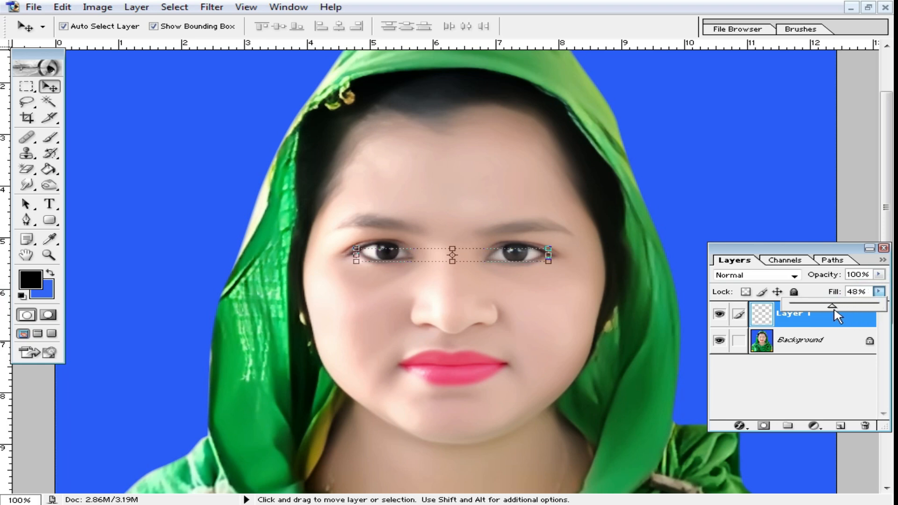
left_click(504, 302)
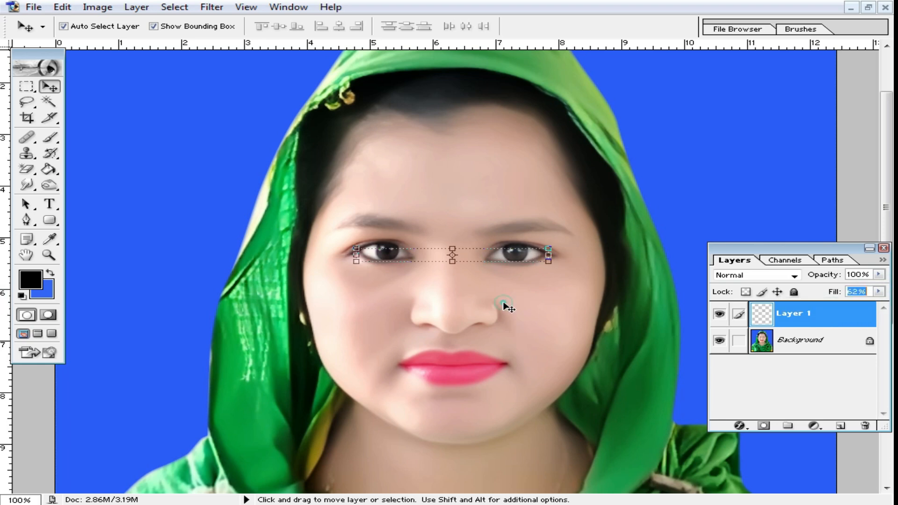
- Check the eyeliner up close and merge Layer 1 into the Background
left_click(489, 295)
key("ctrl+space")
left_click(465, 279, "ctrl")
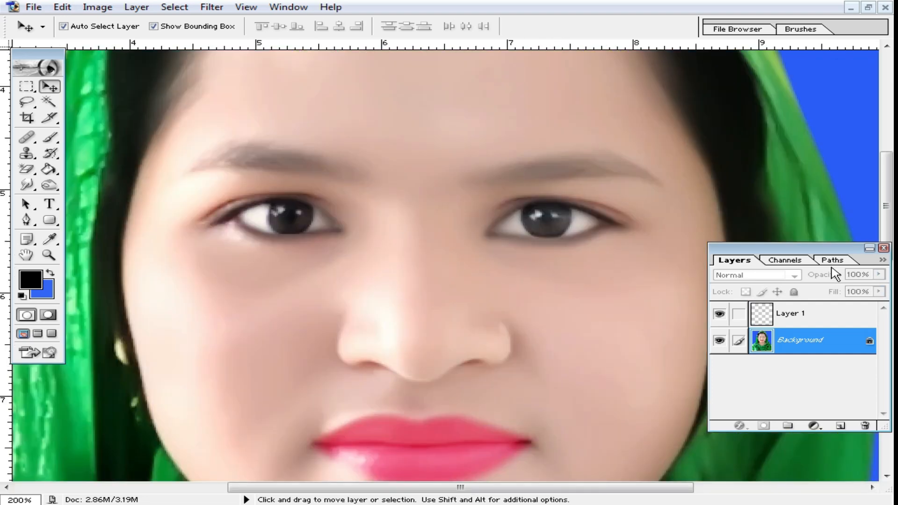
left_click(799, 319)
key("ctrl+alt+space")
left_click(527, 271, "ctrl+alt")
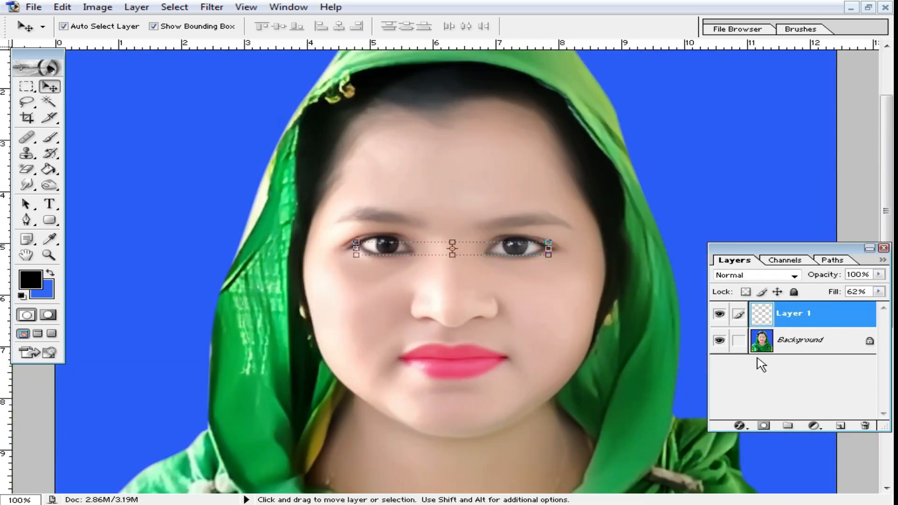
key("ctrl+shift+e")
key("ctrl+alt+space")
left_click(441, 311, "ctrl+alt")
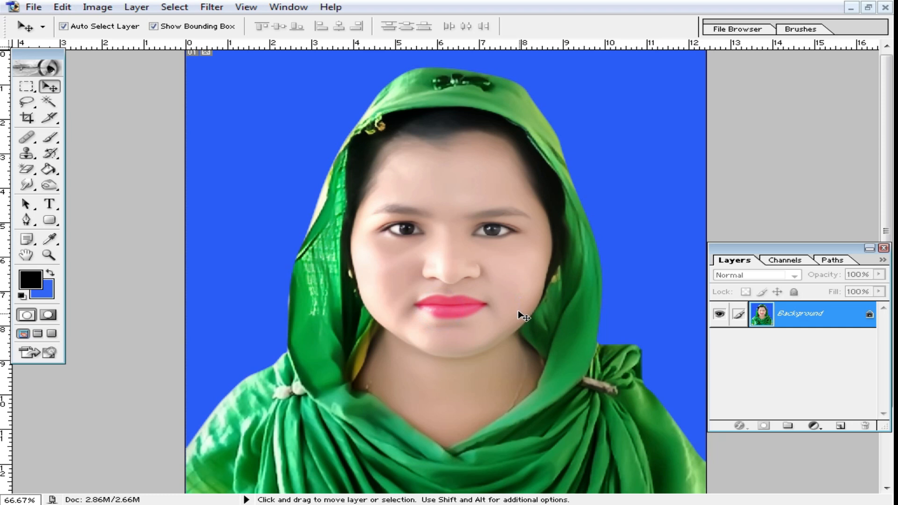
- Choose the regular Eraser tool and set its brush diameter to 11 px for work between the eyebrows
scroll(505, 276, "up", 1)
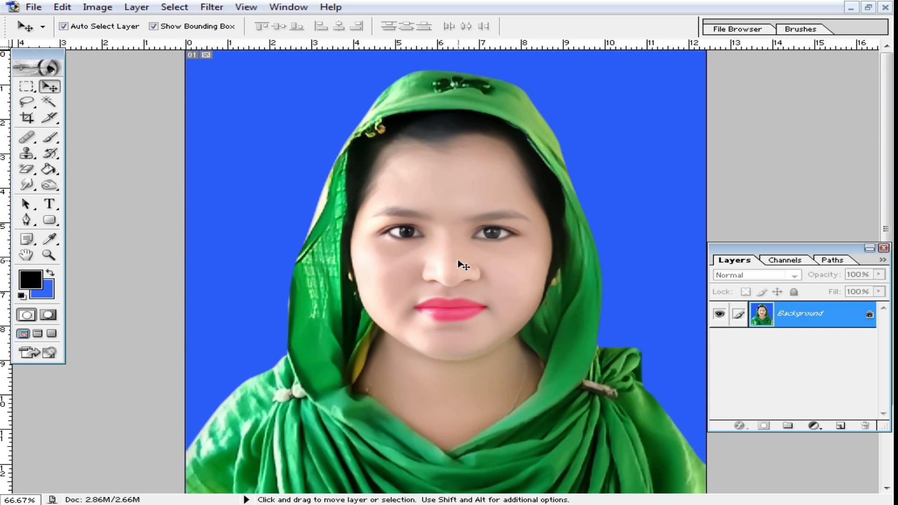
scroll(464, 265, "down", 3)
key("ctrl+space")
left_click(441, 230, "ctrl")
left_click(442, 231, "ctrl")
left_click(497, 259, "ctrl")
mouse_move(465, 262)
left_mouse_down()
mouse_move(567, 262)
mouse_move(555, 231)
left_mouse_up()
right_click(27, 169)
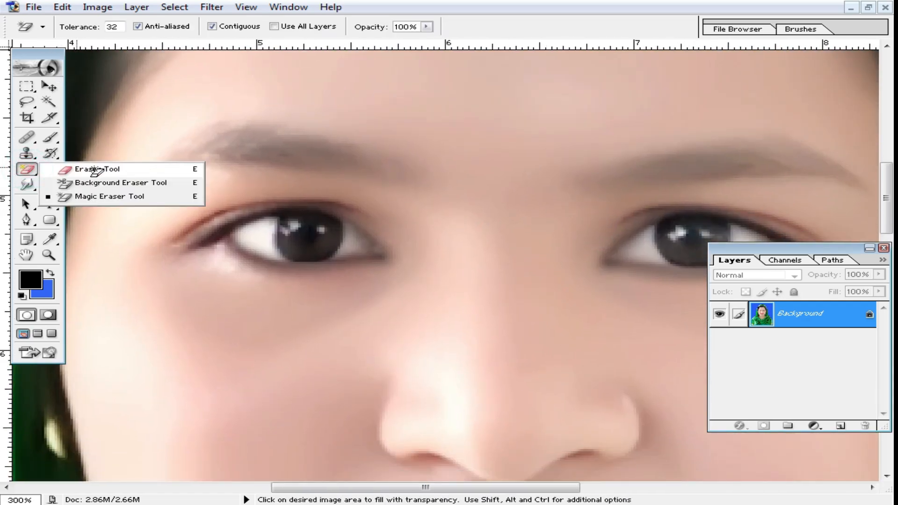
left_click(95, 170)
left_click(485, 181)
key("ctrl+z")
right_click(490, 181)
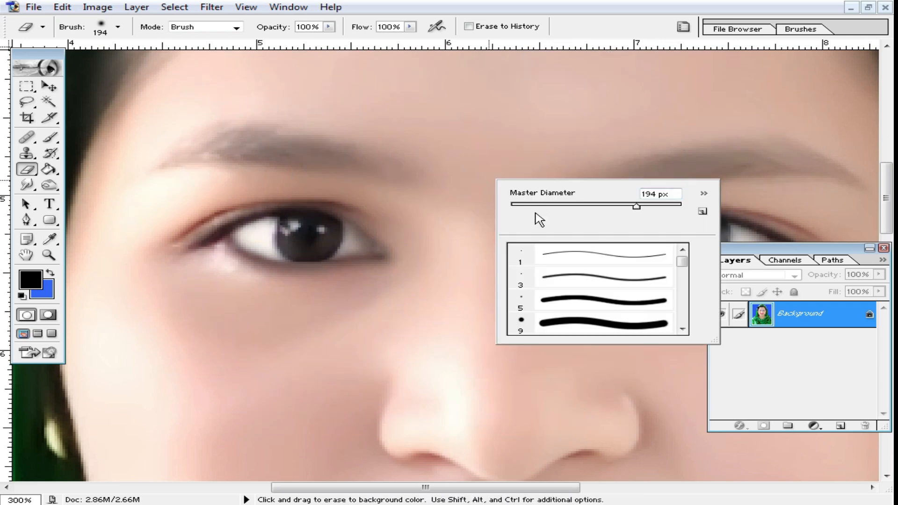
left_click(518, 207)
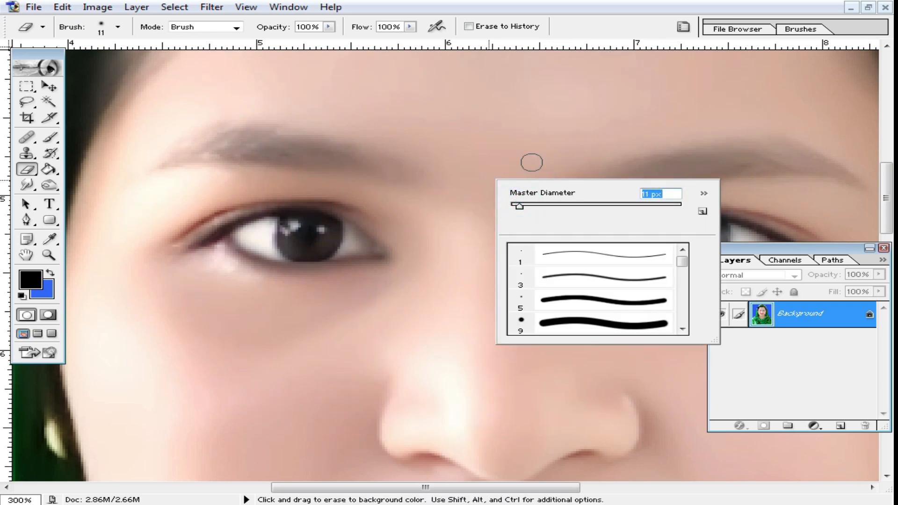
- Make black the background color and place a single black Eraser dot between the eyebrows as a bindi
left_click(50, 274)
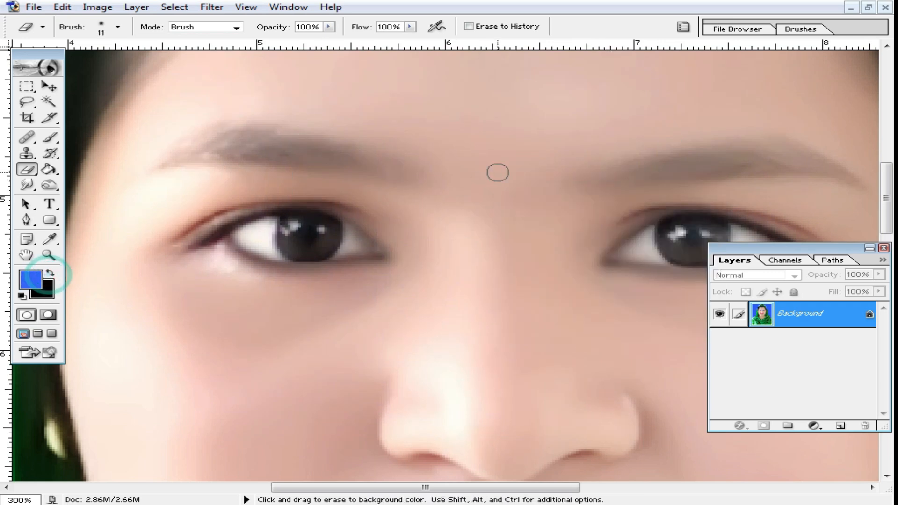
left_click(488, 167)
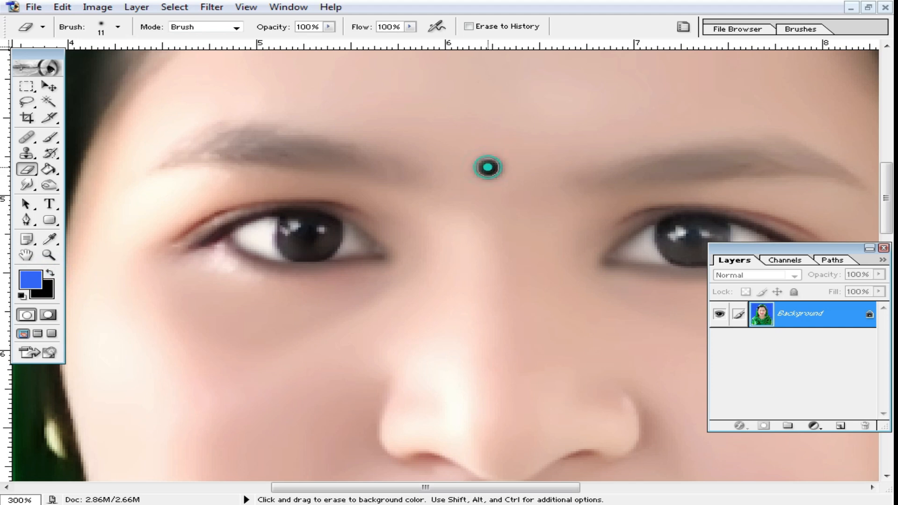
left_click(490, 247, "alt")
left_click(484, 276, "alt")
left_click(483, 276, "alt")
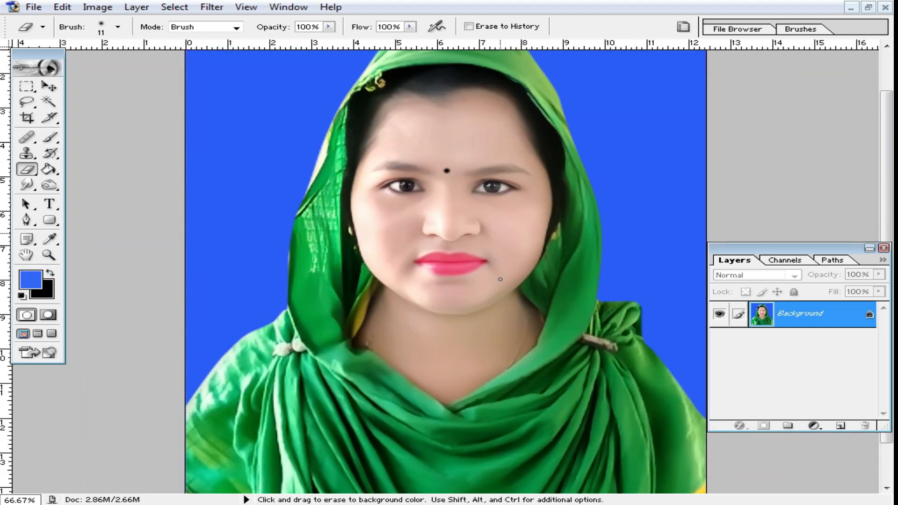
scroll(491, 258, "up", 4)
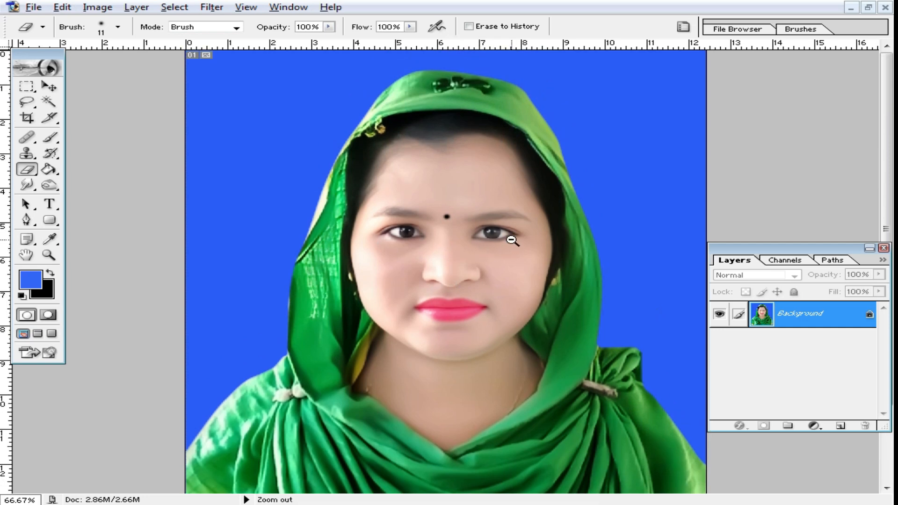
left_click(509, 238, "alt")
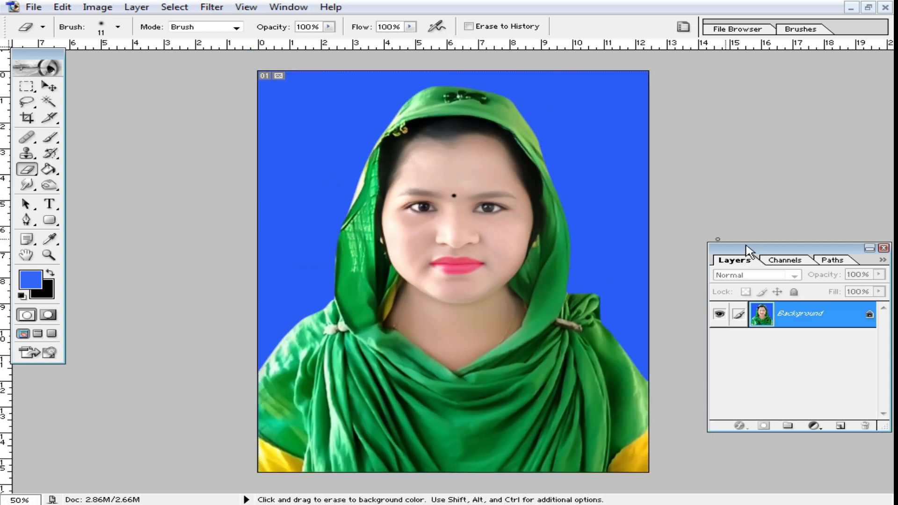